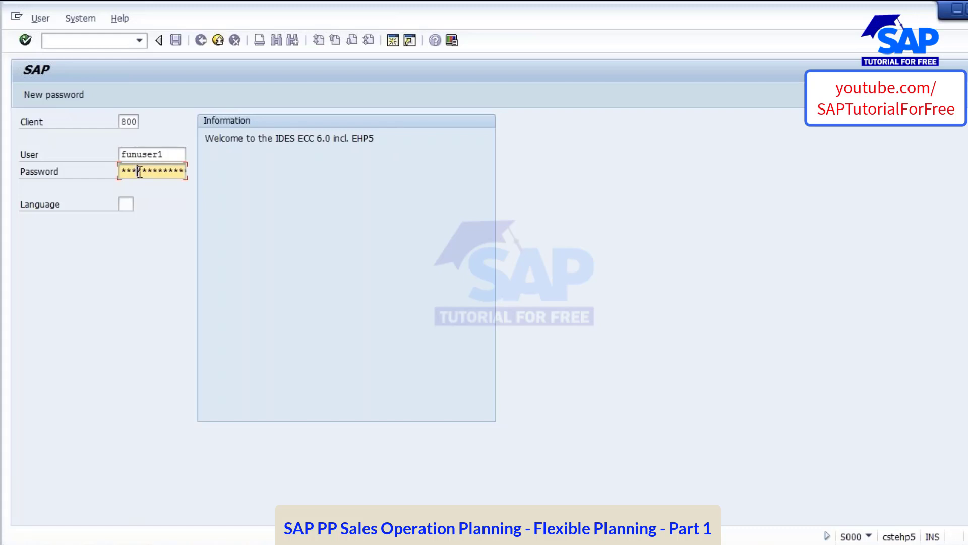
- Log on to the system by entering the account password and start transaction MC21 to create an info structure
text(****)
key(Return)
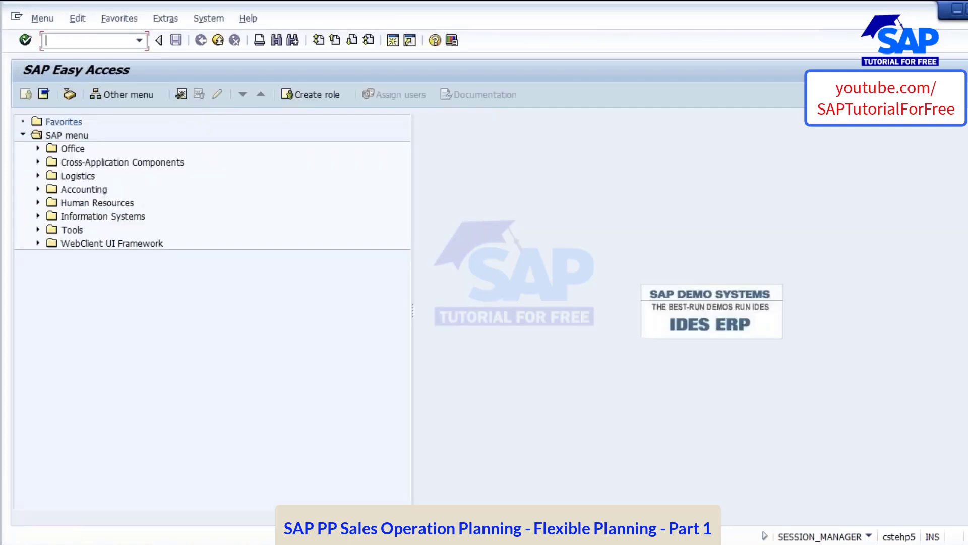
text(mc23)
key(Return)
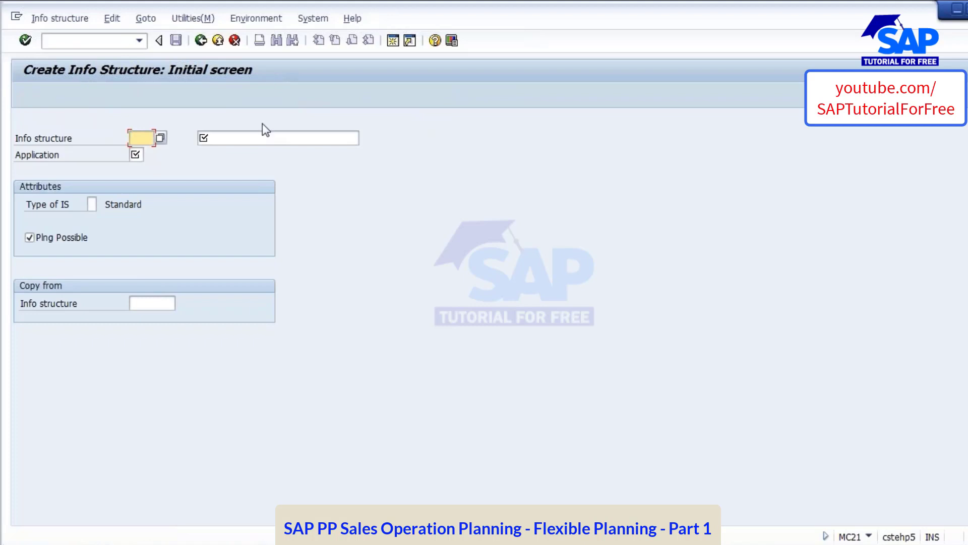
- Enter S999 as the new info structure and savan_new_IS as its description
click(139, 139)
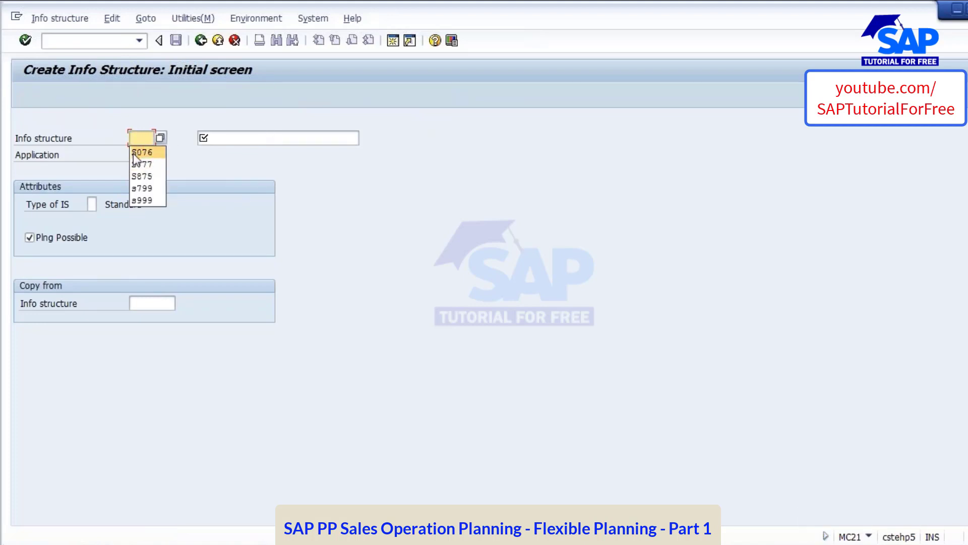
click(140, 153)
key(BackSpace)
key(BackSpace)
key(BackSpace)
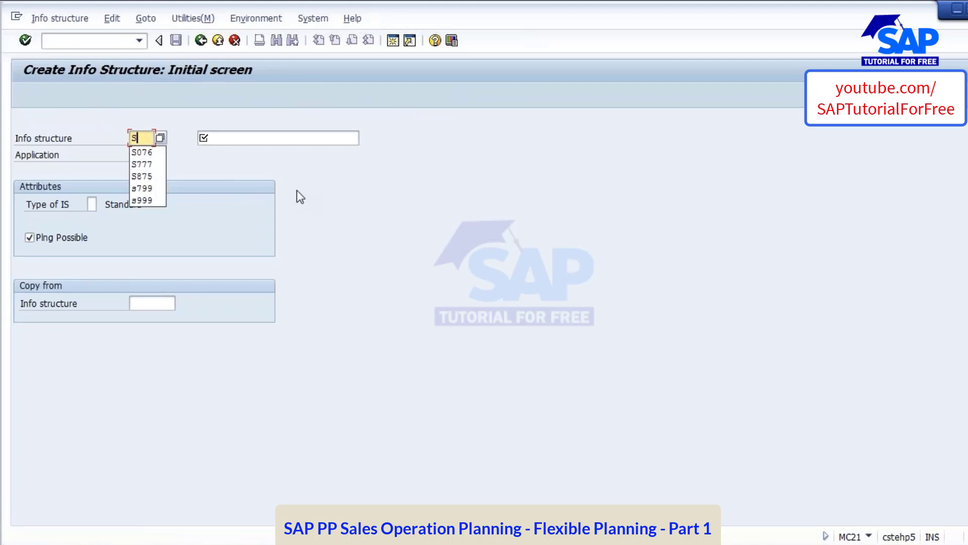
text(999)
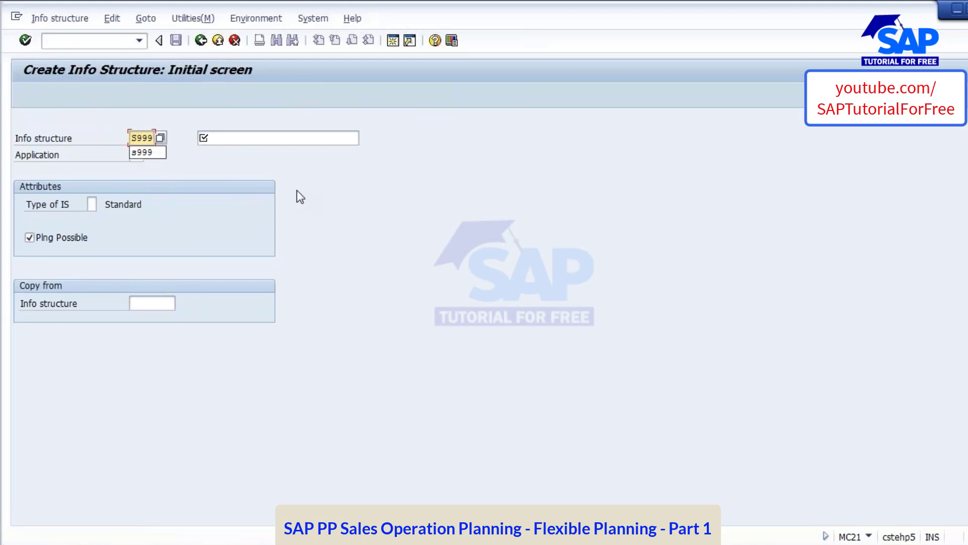
click(224, 140)
text(s)
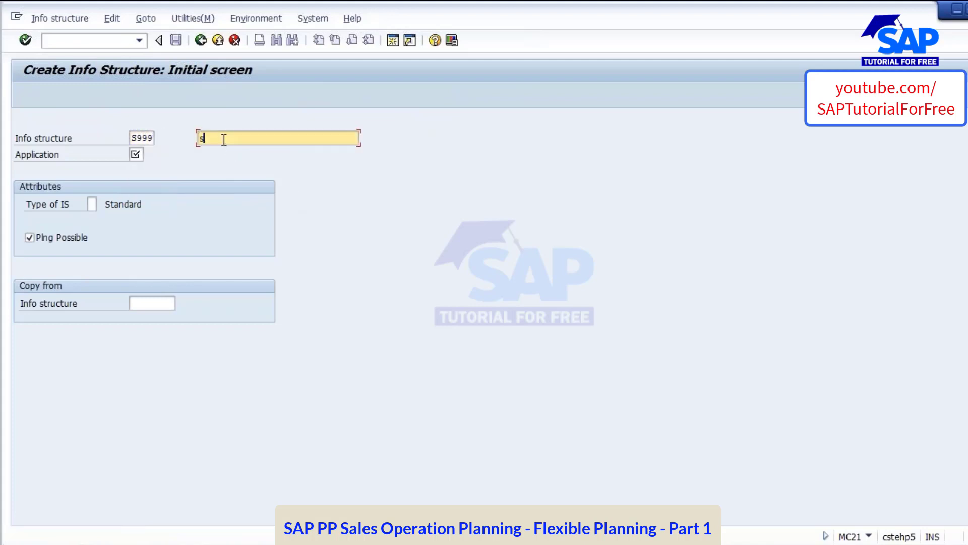
text(avan_)
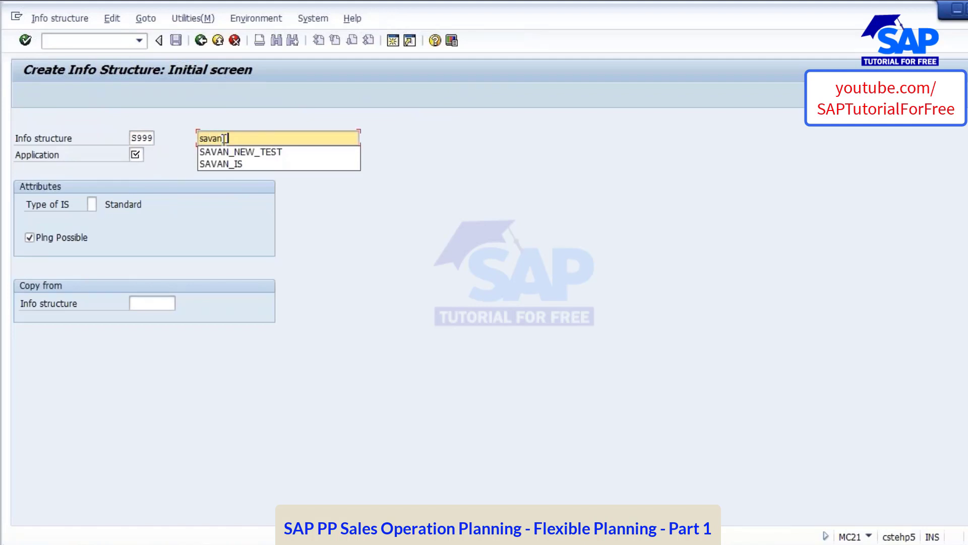
text(new_)
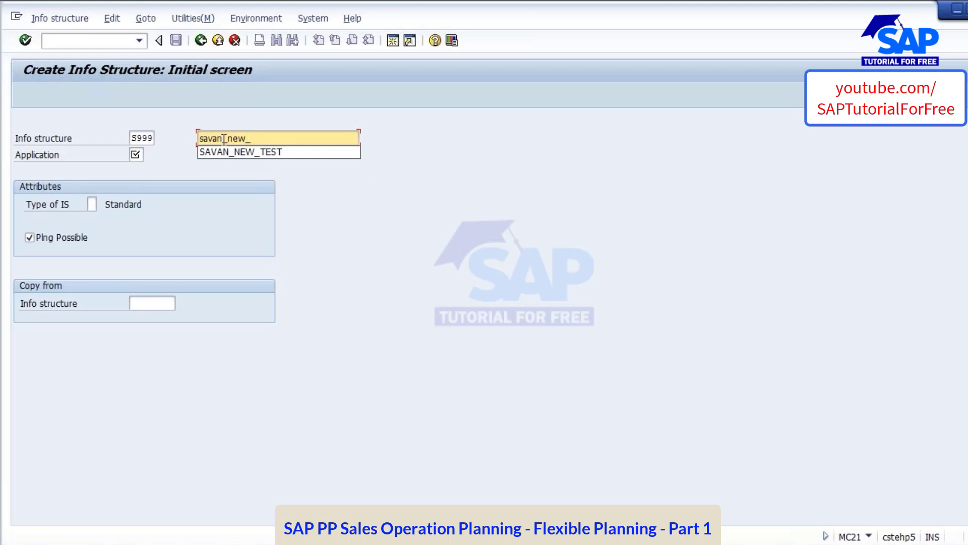
text(IS)
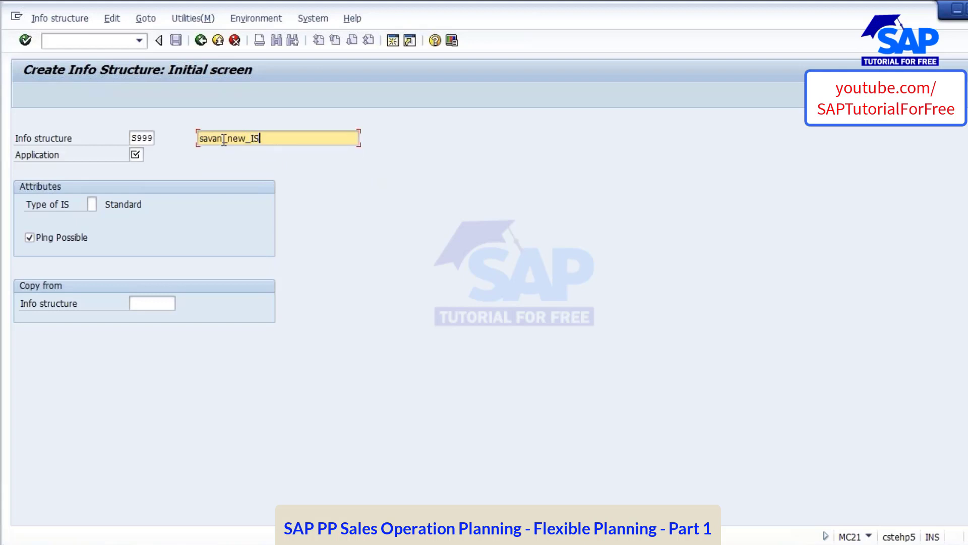
drag(254, 139, 172, 139)
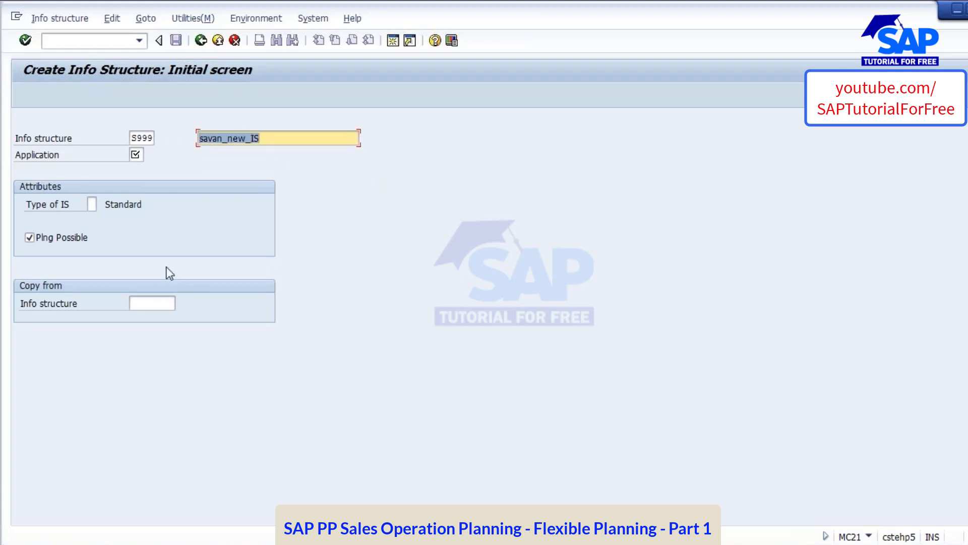
- Assign application 01 (Sales and Distribution) to the info structure and submit the initial screen
click(135, 154)
click(150, 155)
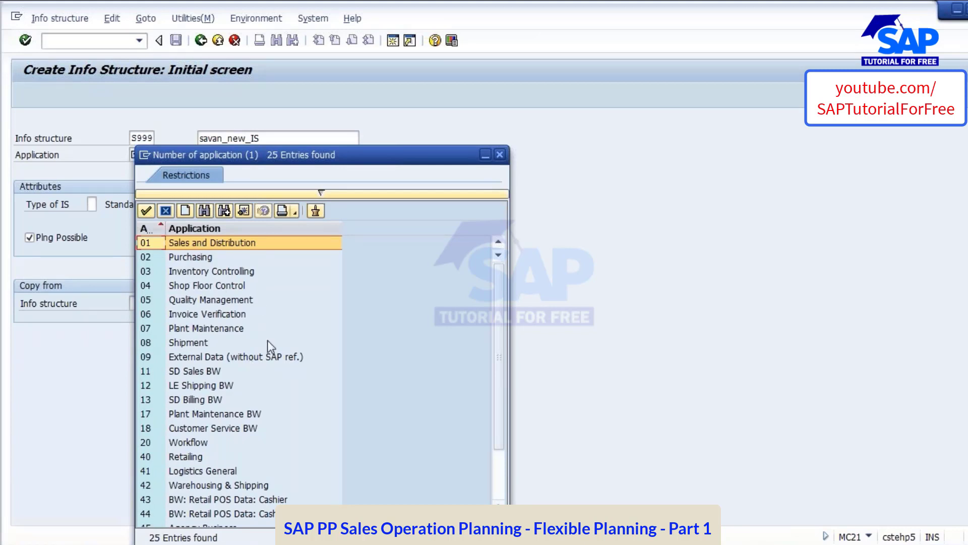
double_click(223, 243)
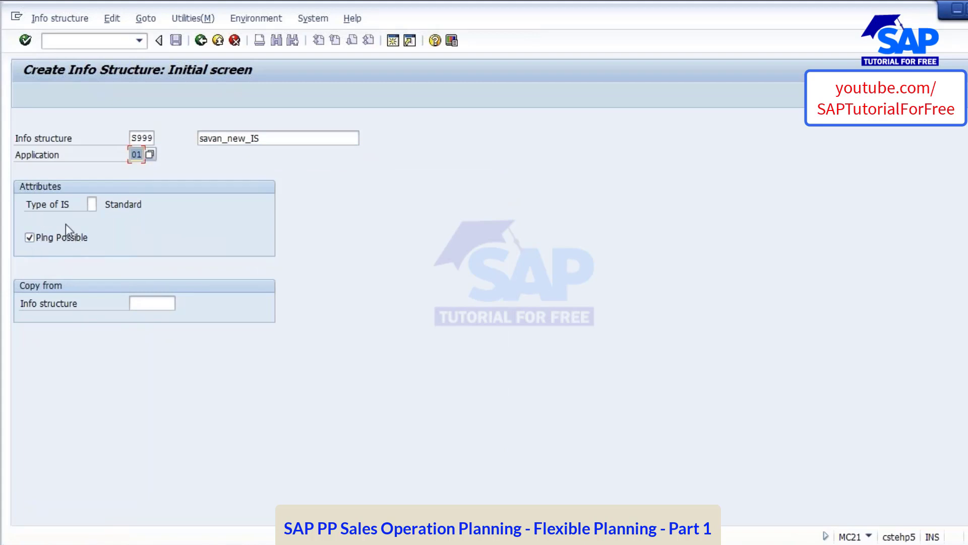
key(Return)
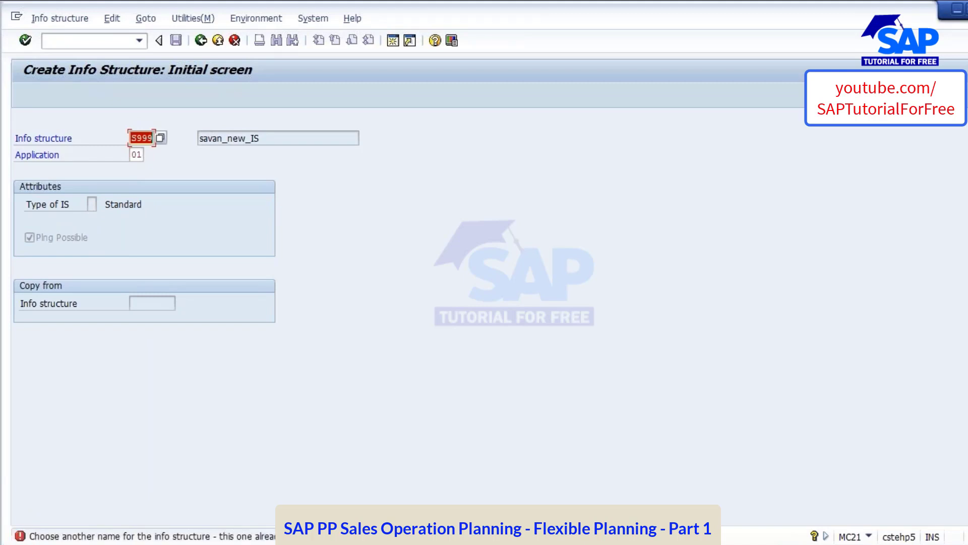
- Change the info structure number to S888 and continue to its field definition
click(136, 138)
key(Delete)
key(Delete)
key(Delete)
text(888)
key(Return)
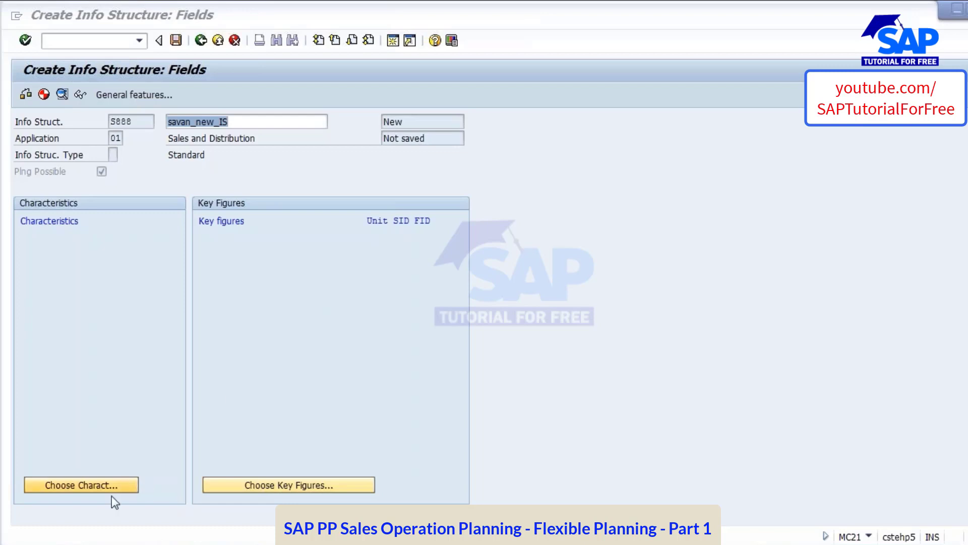
- Open the characteristics selection list and examine the fields of the Characteristics for IDES catalog
click(77, 486)
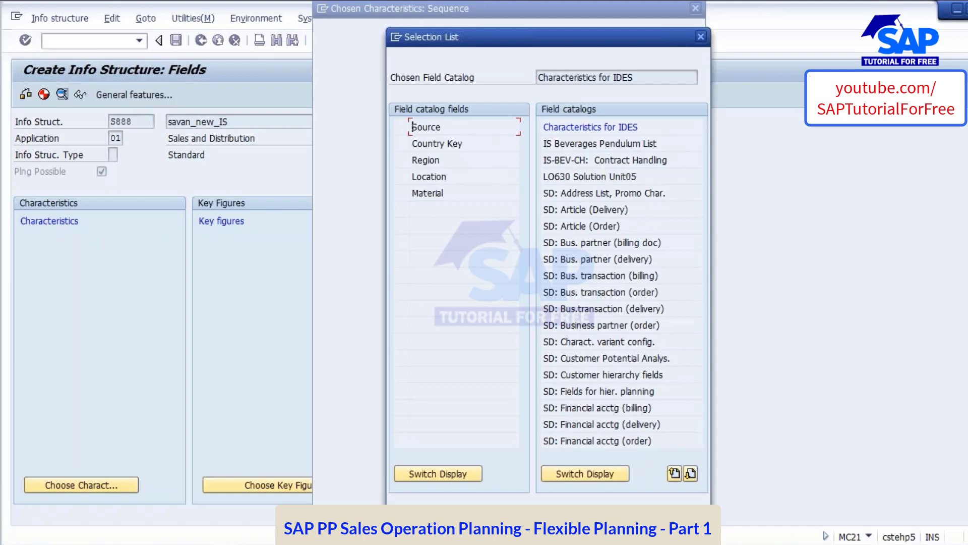
click(877, 544)
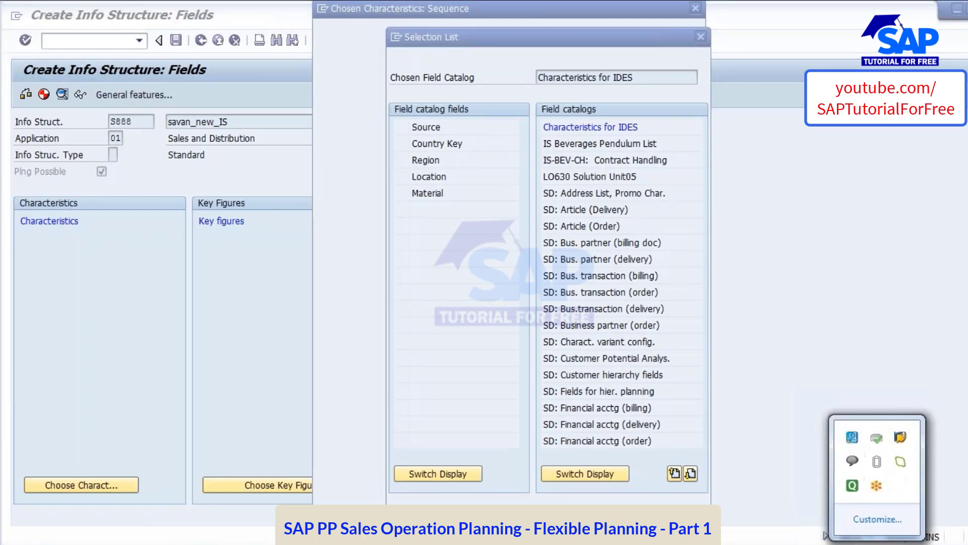
click(878, 544)
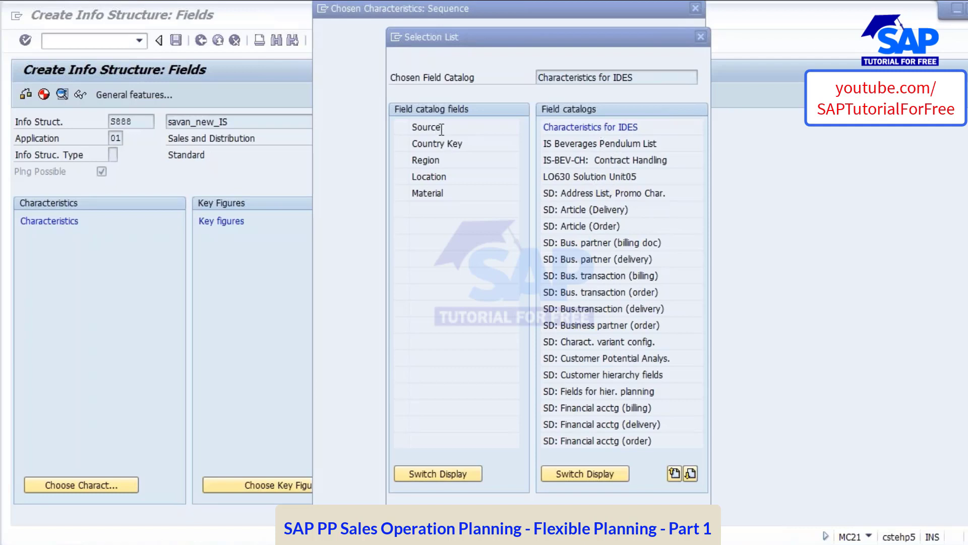
click(372, 124)
click(590, 128)
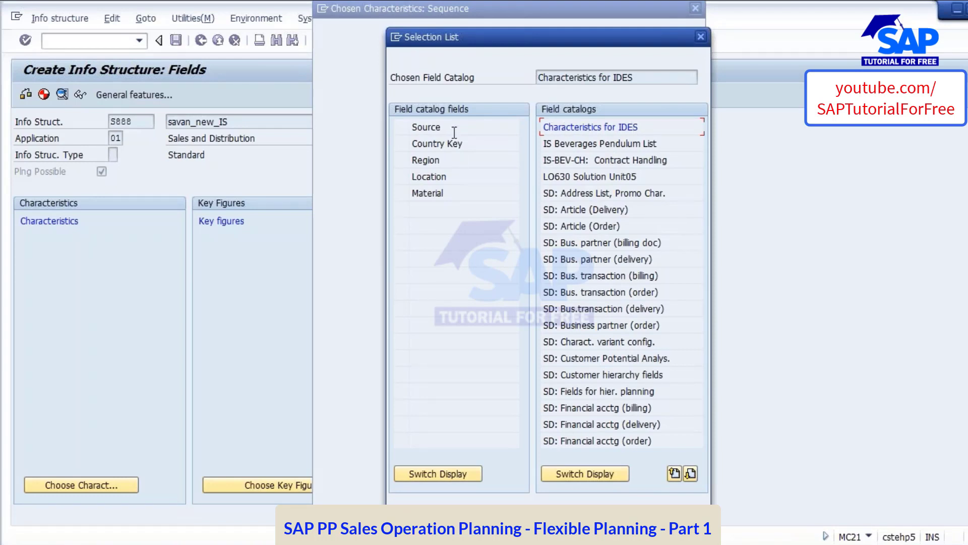
click(378, 126)
click(411, 144)
click(450, 161)
click(458, 175)
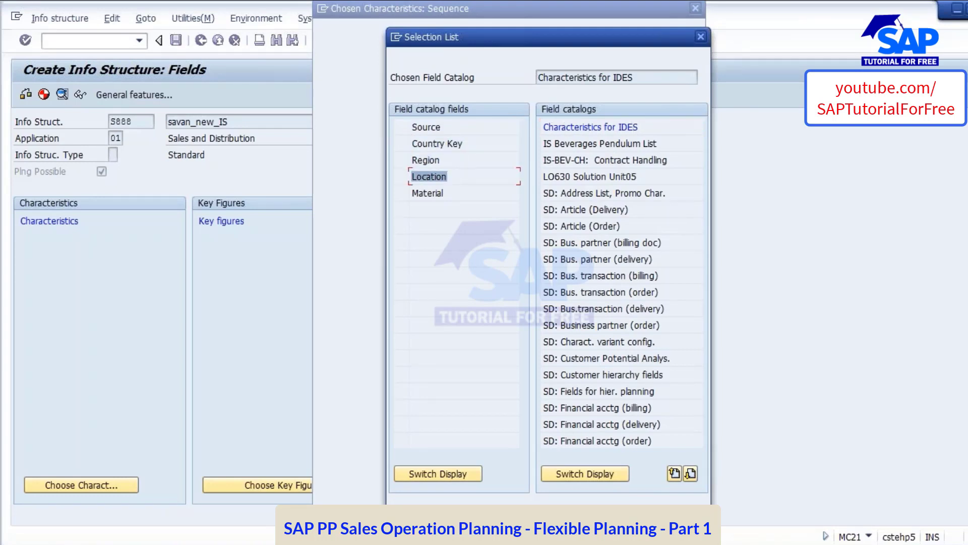
- Switch the field catalog to IS Beverages Pendulum List and look through its available fields
double_click(594, 143)
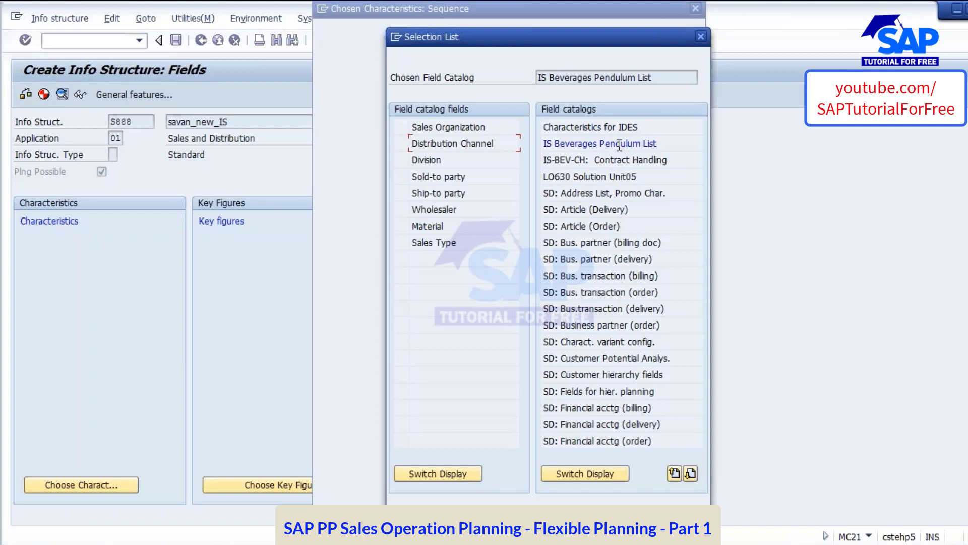
click(458, 144)
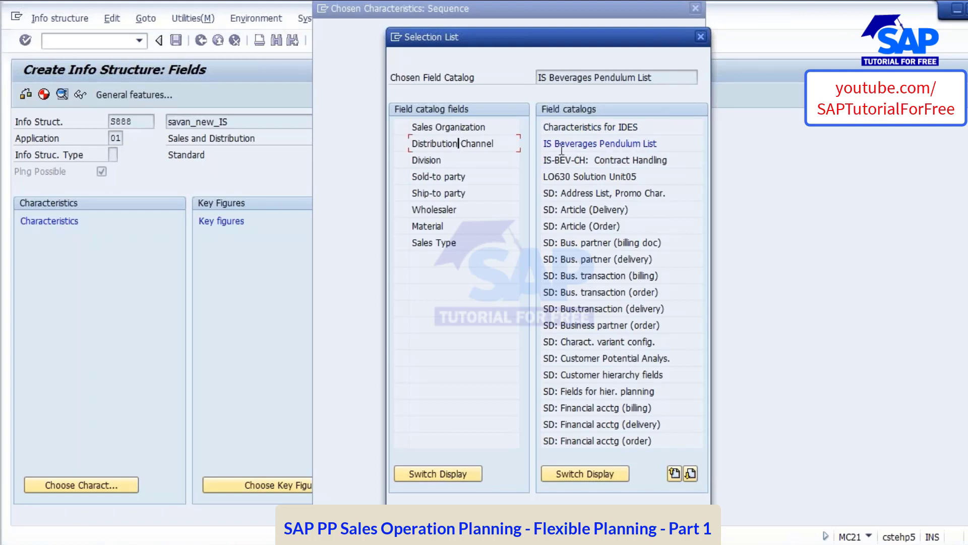
click(497, 128)
click(505, 146)
click(443, 159)
double_click(444, 159)
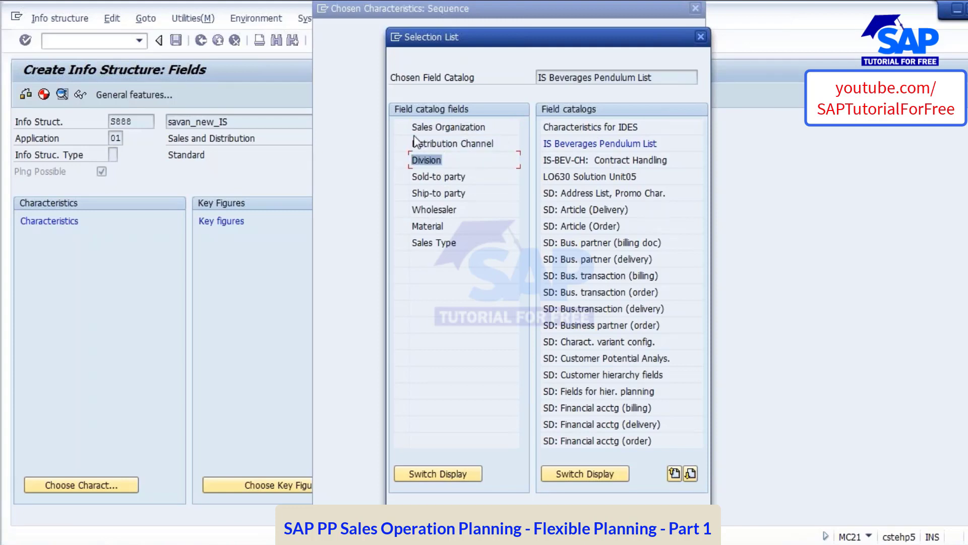
click(452, 160)
click(431, 226)
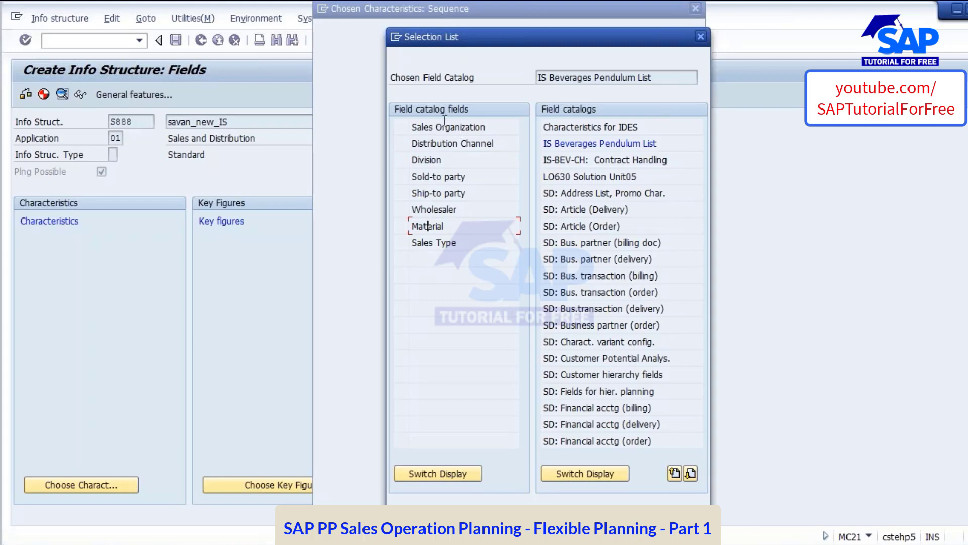
- Add Sales Organization, Distribution Channel, Division and Material as characteristics and copy them into the info structure
click(395, 130)
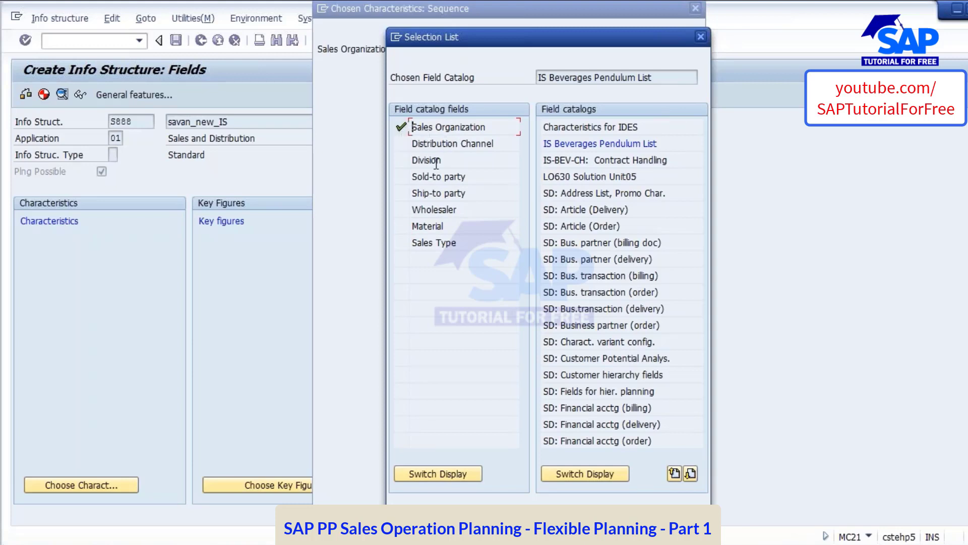
click(452, 143)
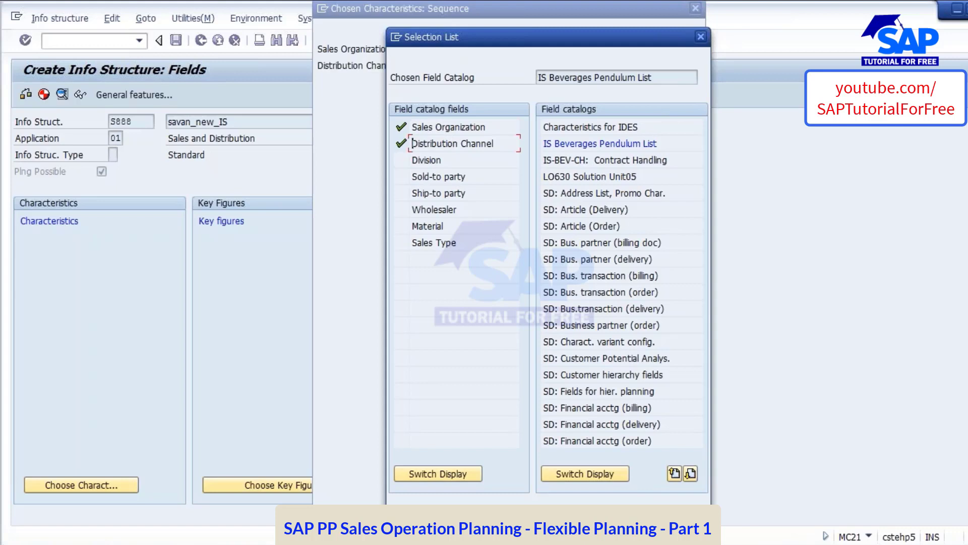
click(422, 161)
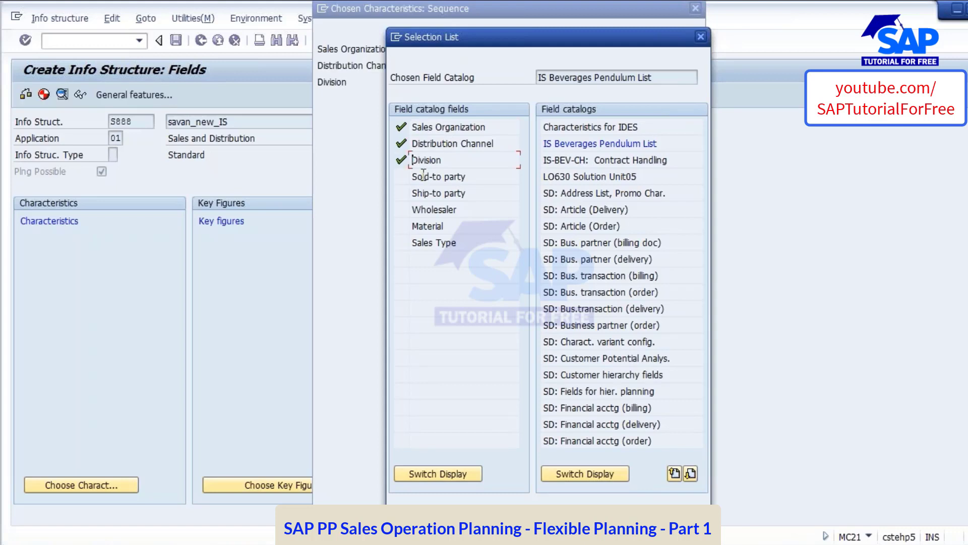
click(429, 226)
drag(448, 226, 400, 227)
click(455, 226)
double_click(434, 227)
click(439, 159)
click(433, 228)
key(Return)
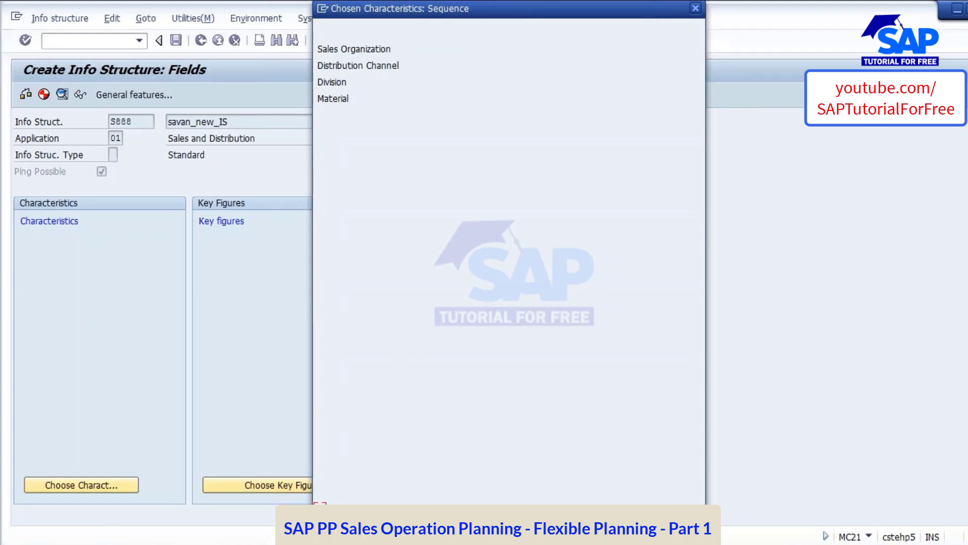
key(Return)
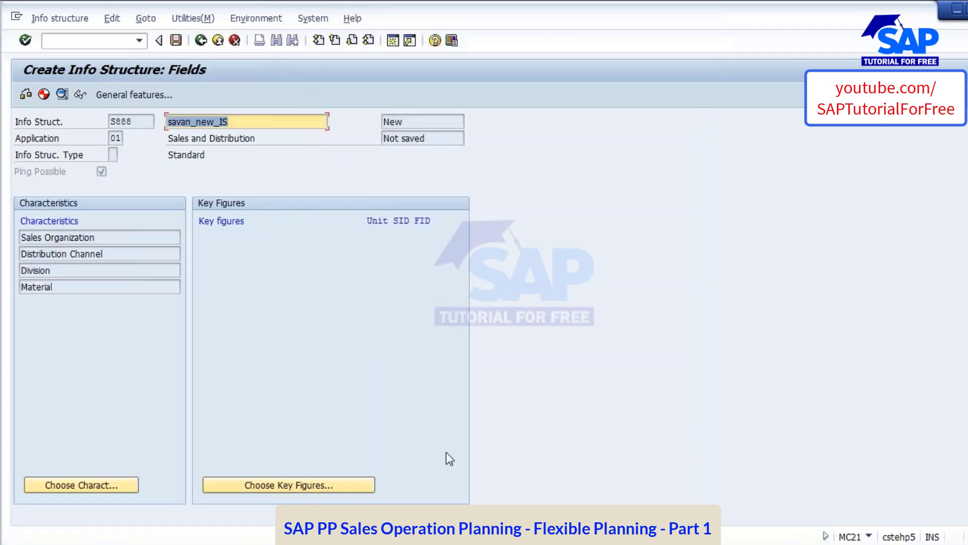
- Add Sales and Production from the Key Figures: SOP catalog as the info structure's key figures
click(102, 235)
click(113, 253)
click(76, 284)
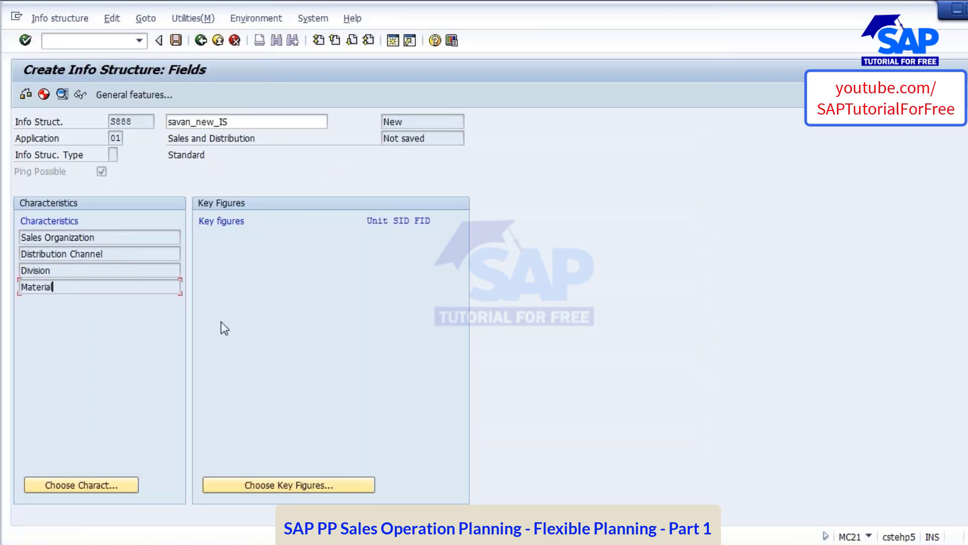
click(303, 484)
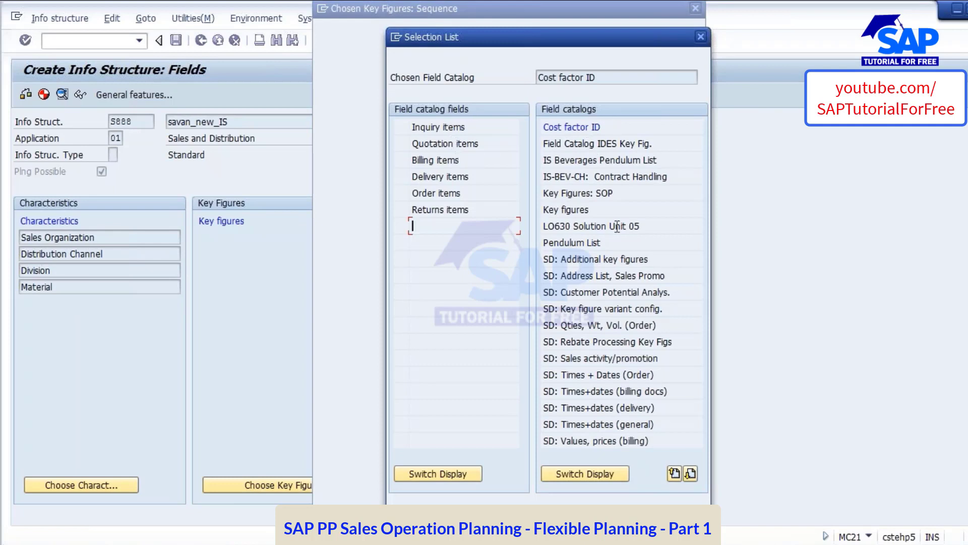
double_click(584, 193)
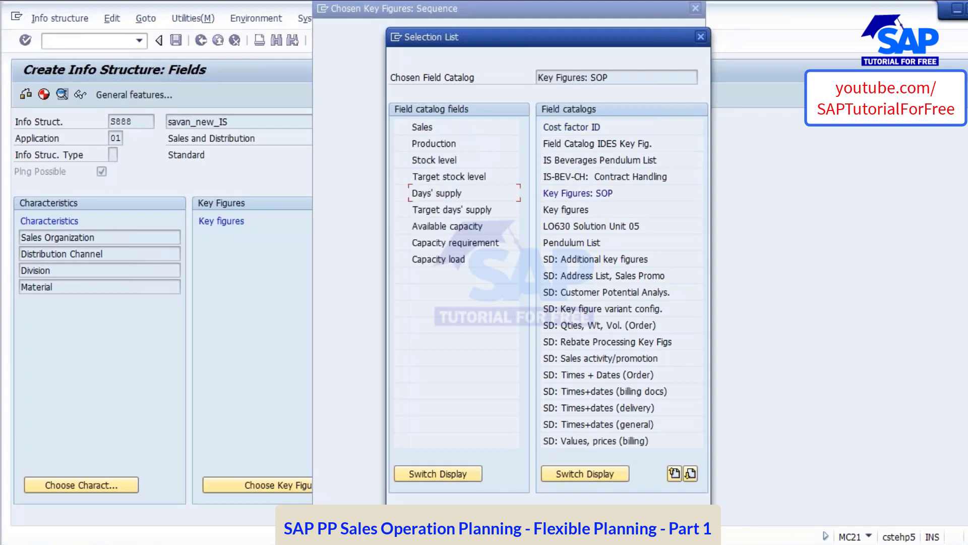
double_click(423, 127)
double_click(439, 144)
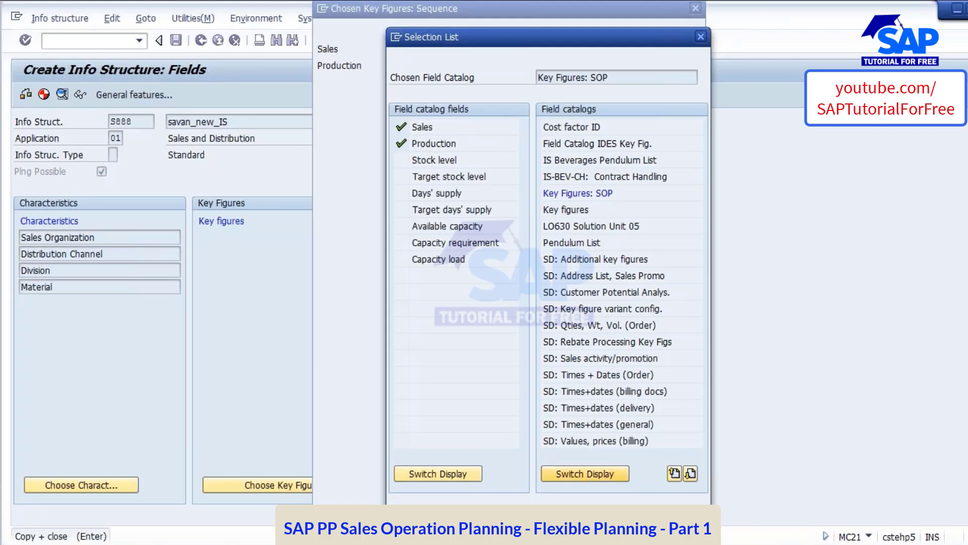
key(Return)
key(Return)
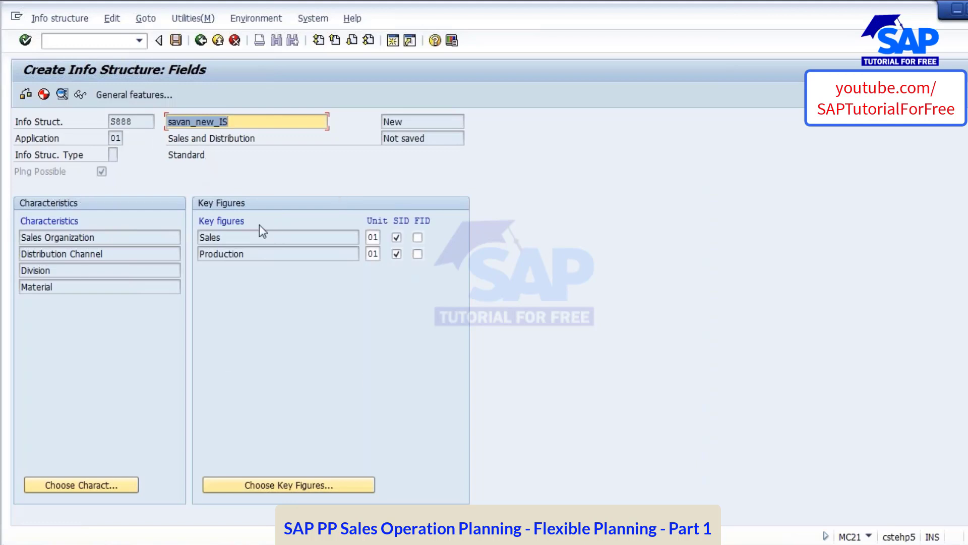
- Save info structure S888 as a local object without assigning a package
click(176, 41)
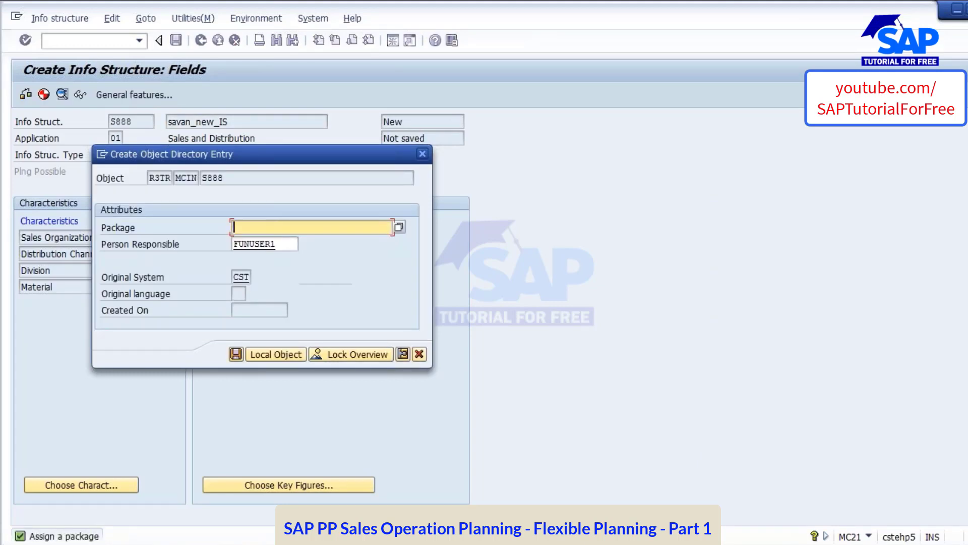
drag(237, 156, 311, 195)
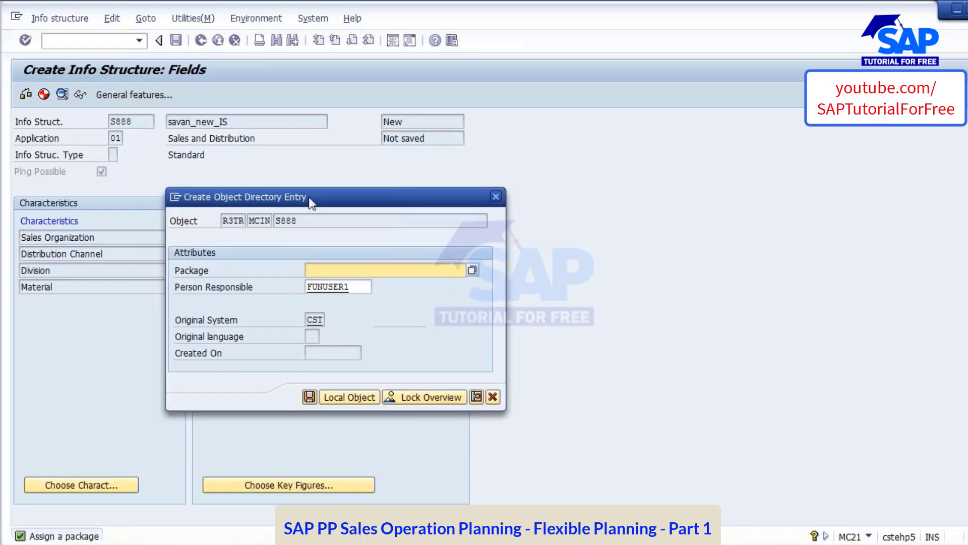
click(348, 392)
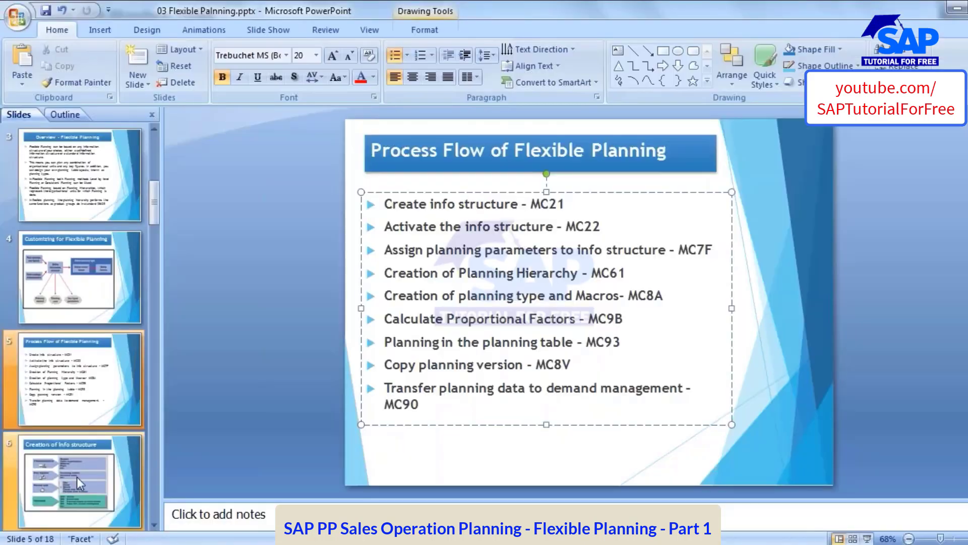
- Check the Creation of Info structure slide in PowerPoint, and save the info structure again in SAP
click(76, 476)
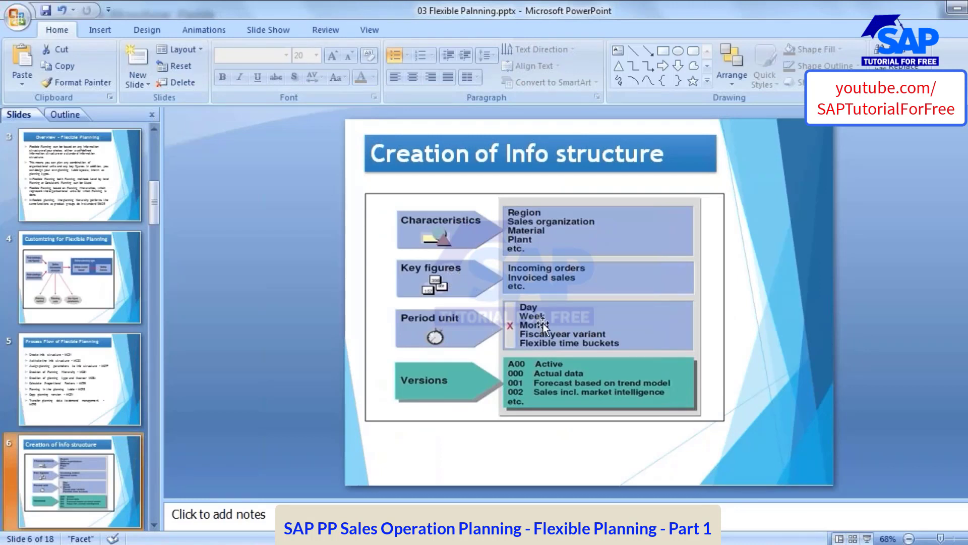
scroll(83, 436, down, 1)
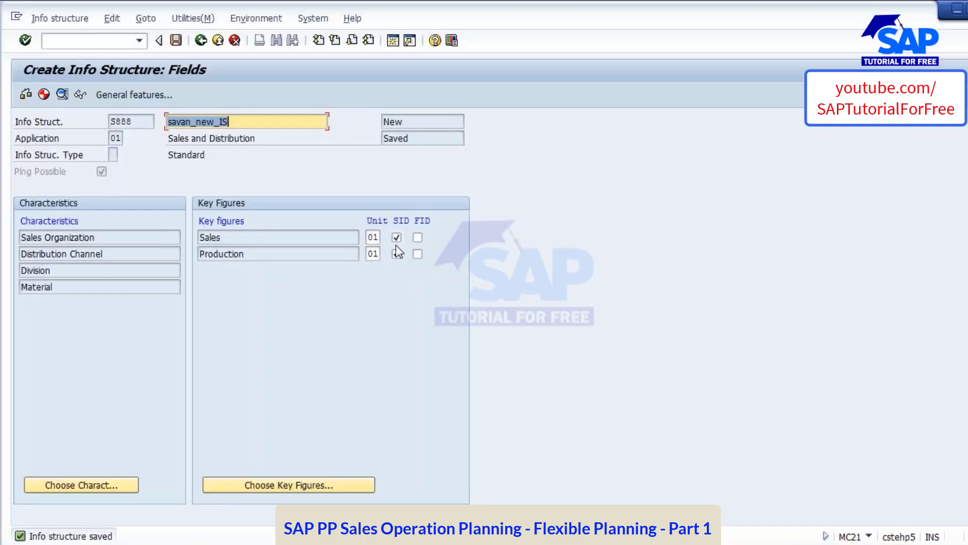
double_click(218, 237)
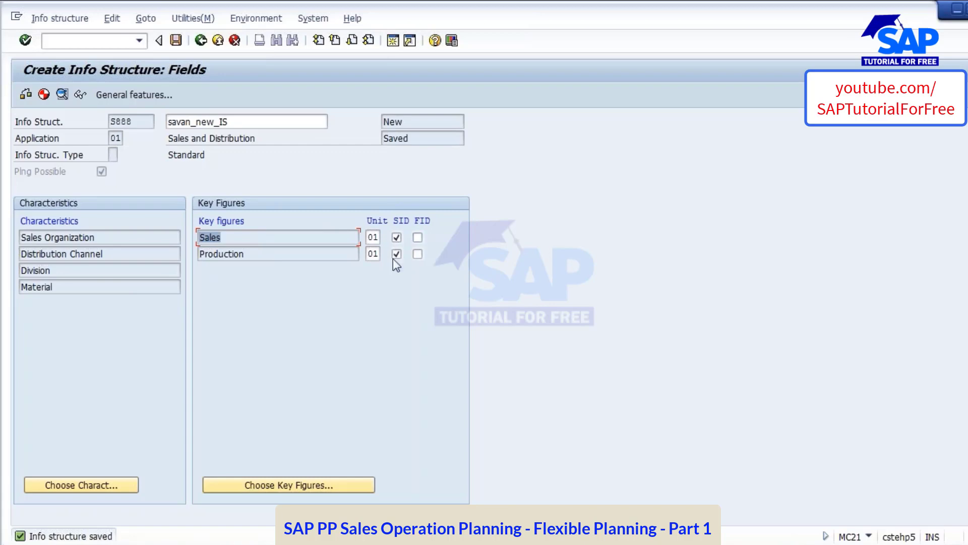
click(176, 41)
- Switch to PowerPoint and read the MC22 activation entry on the Process Flow of Flexible Planning slide
click(192, 543)
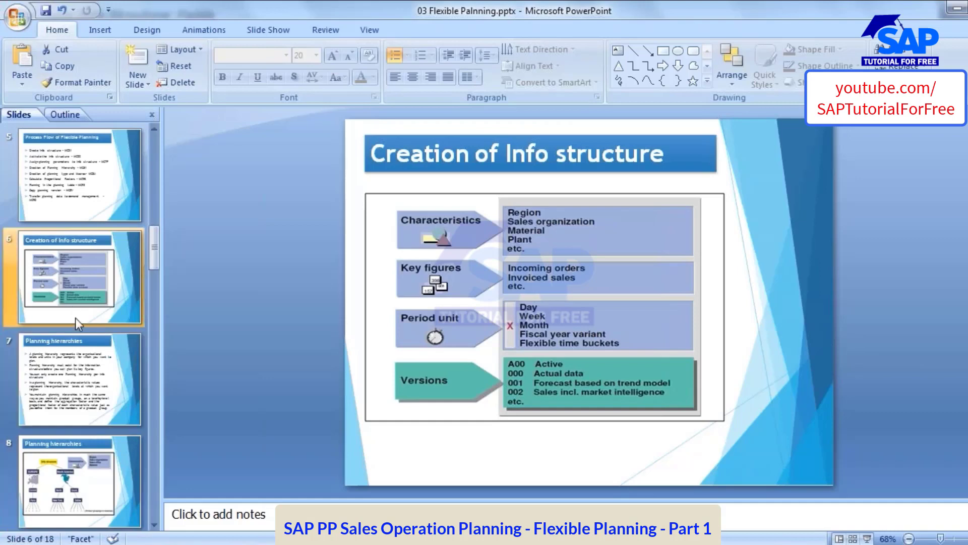
key(Up)
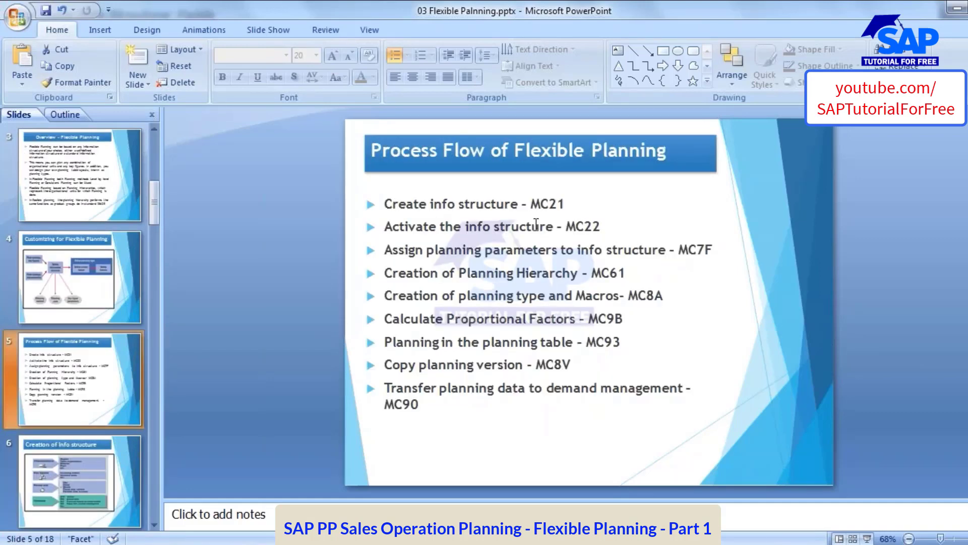
drag(384, 227, 607, 232)
click(528, 273)
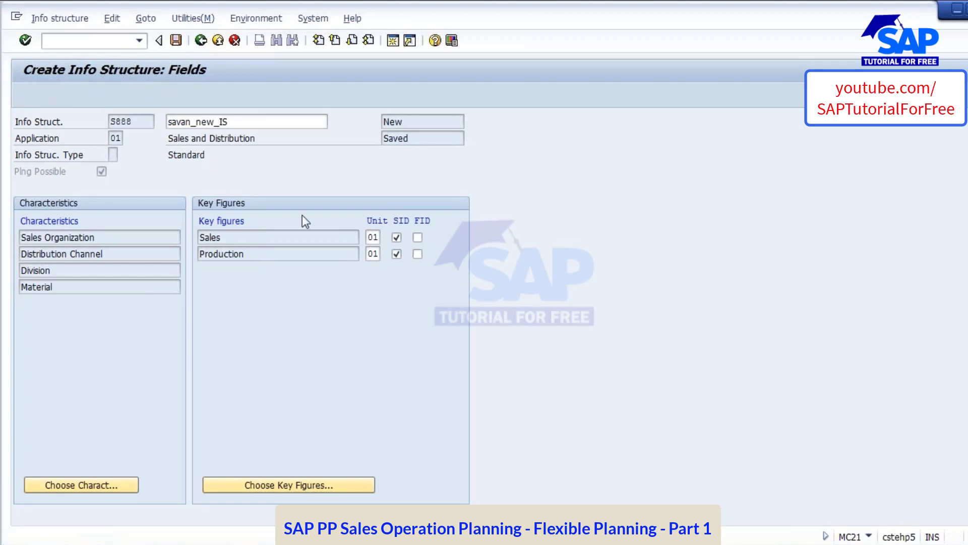
- Reopen info structure S888 in change mode in SAP, generate it and enlarge the message area of the generation log
key(F3)
click(50, 19)
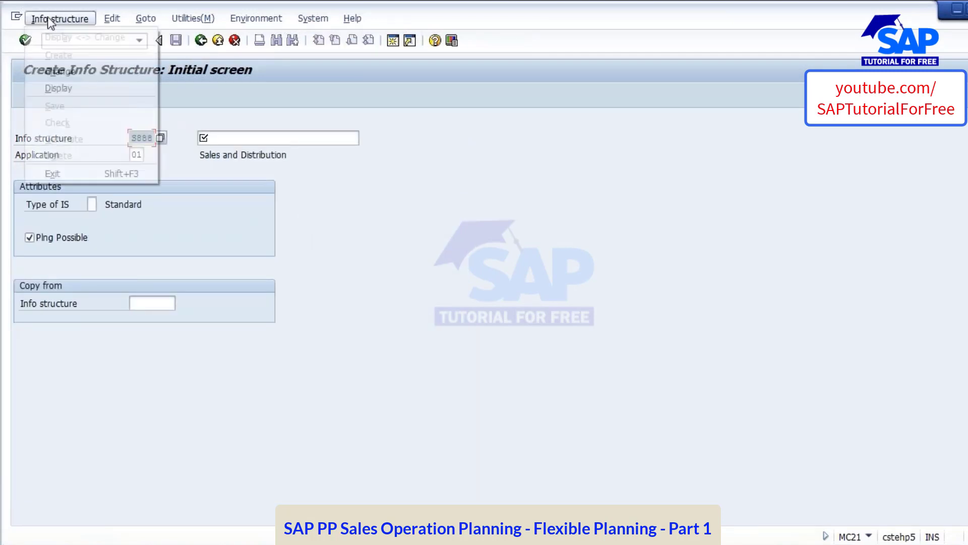
click(59, 71)
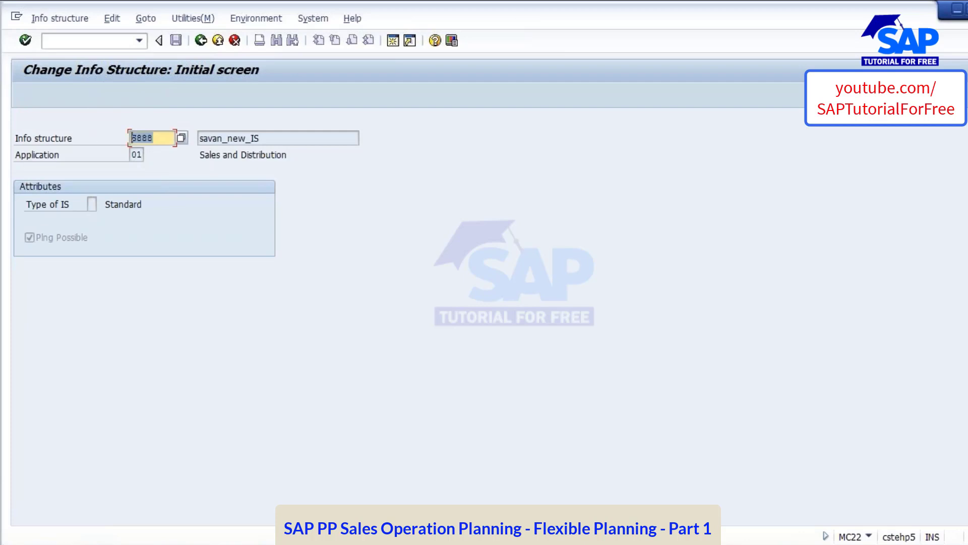
key(Return)
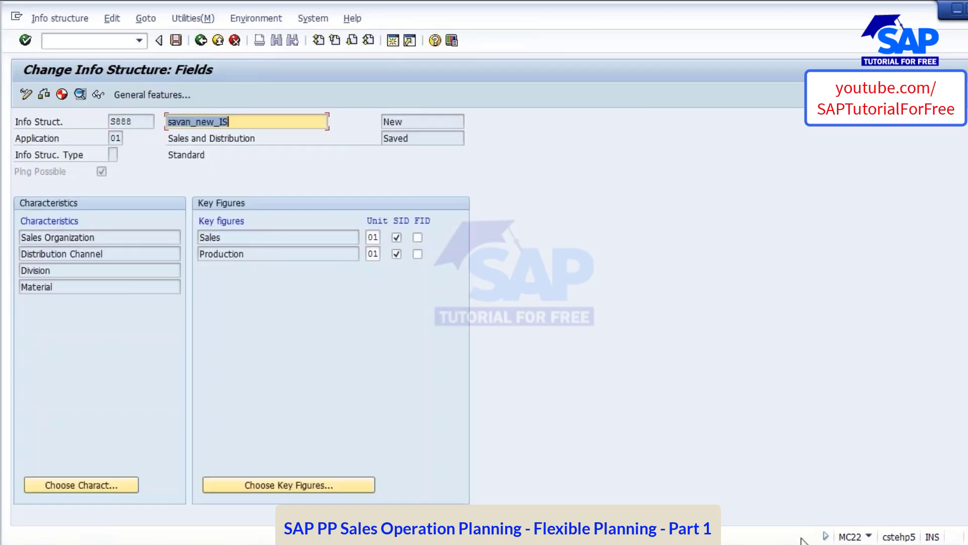
click(62, 93)
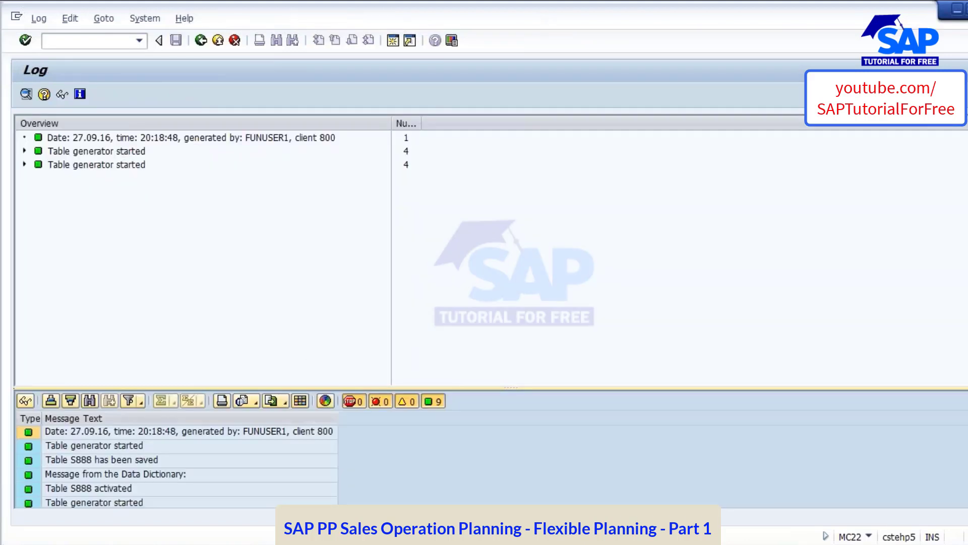
drag(511, 388, 501, 287)
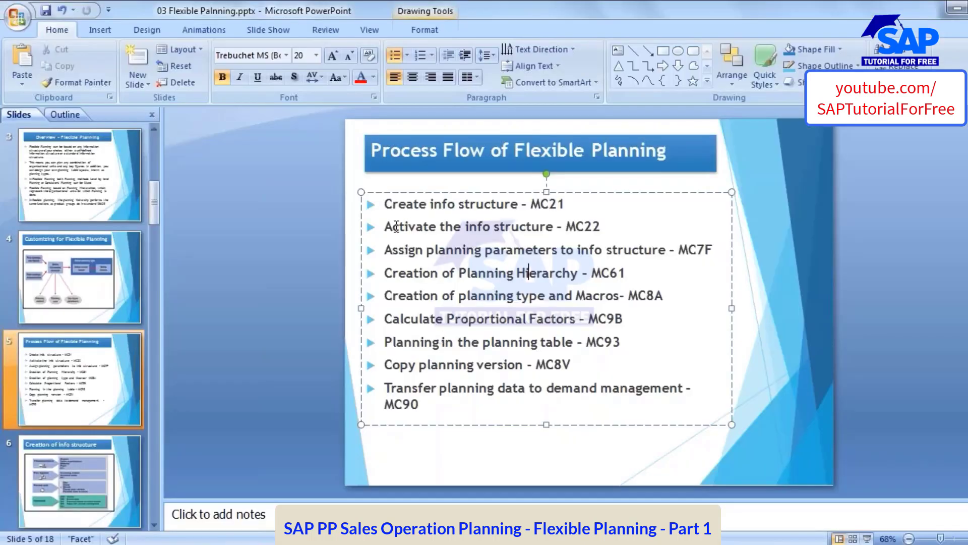
- Review the transaction sequence from MC21 to MC90 on PowerPoint's Process Flow slide, plus the Creation of Info structure slide
drag(387, 228, 580, 228)
click(580, 228)
triple_click(601, 319)
drag(400, 292, 398, 203)
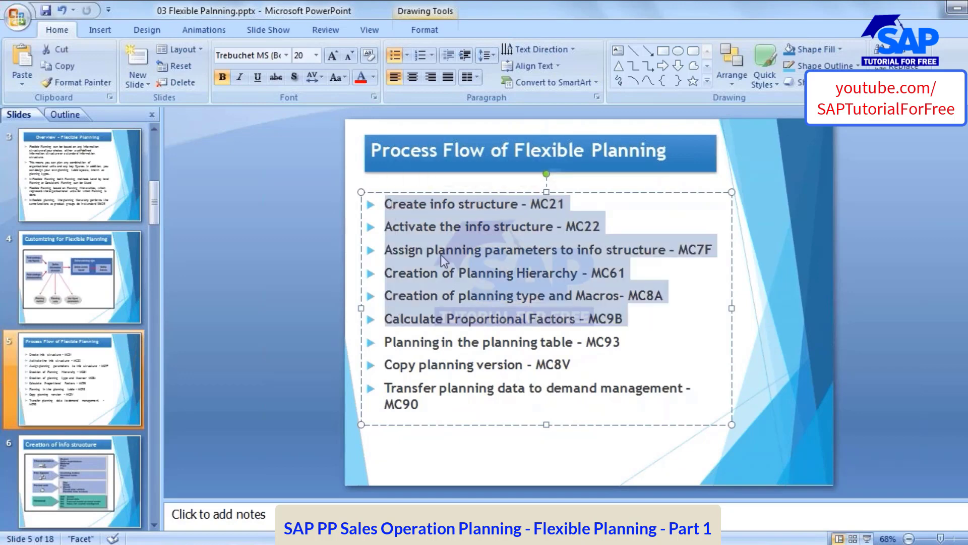
click(449, 273)
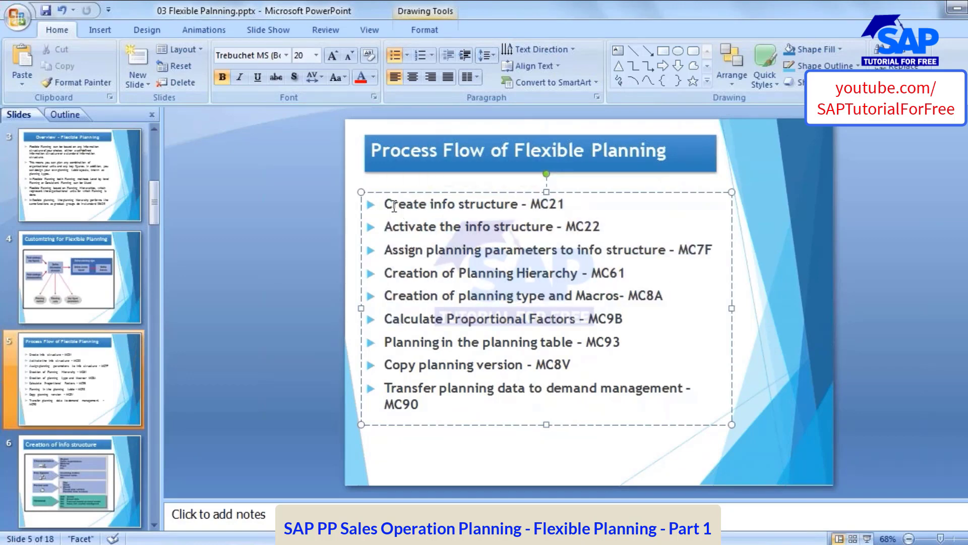
drag(385, 203, 427, 405)
click(411, 363)
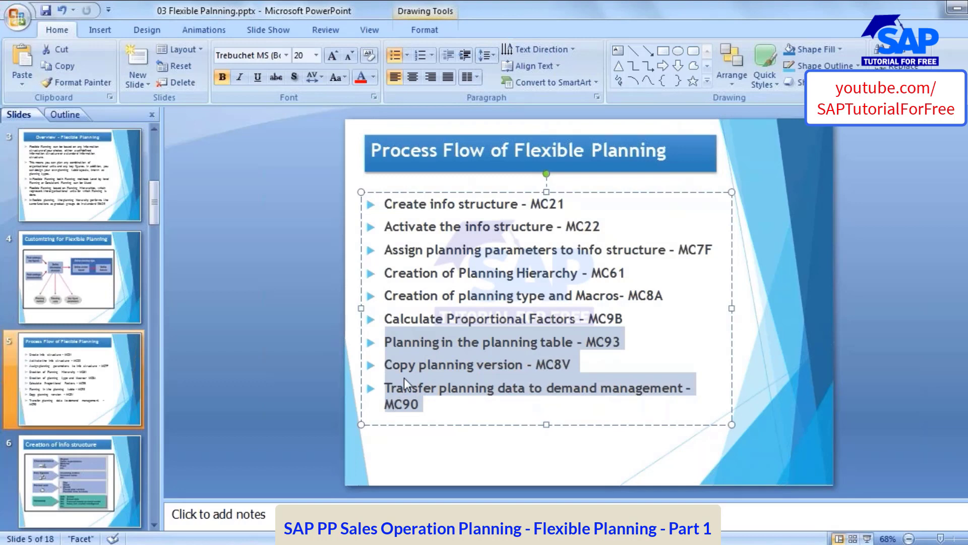
click(390, 387)
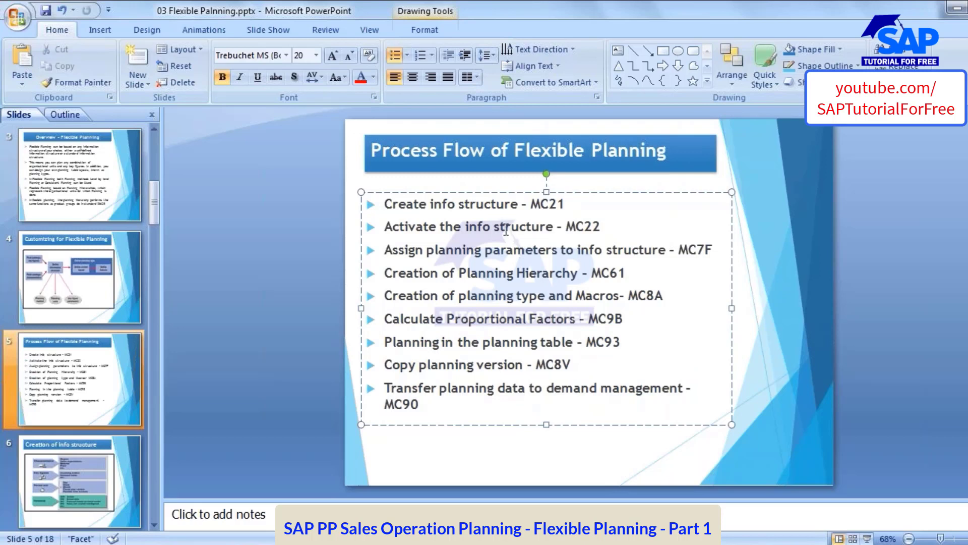
drag(426, 251, 628, 273)
click(525, 250)
click(41, 482)
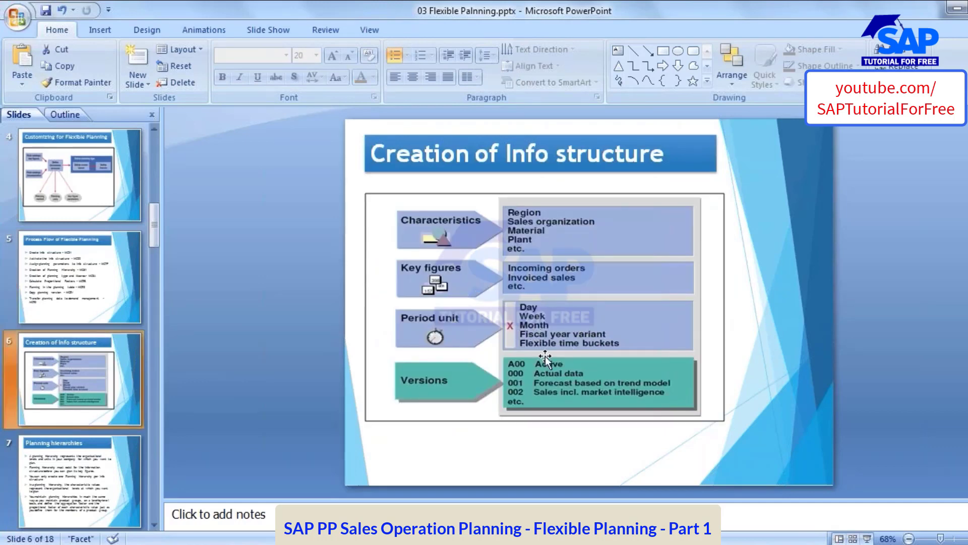
- Return to SAP, leave the generation log and save info structure S888
key(alt+Tab)
click(201, 40)
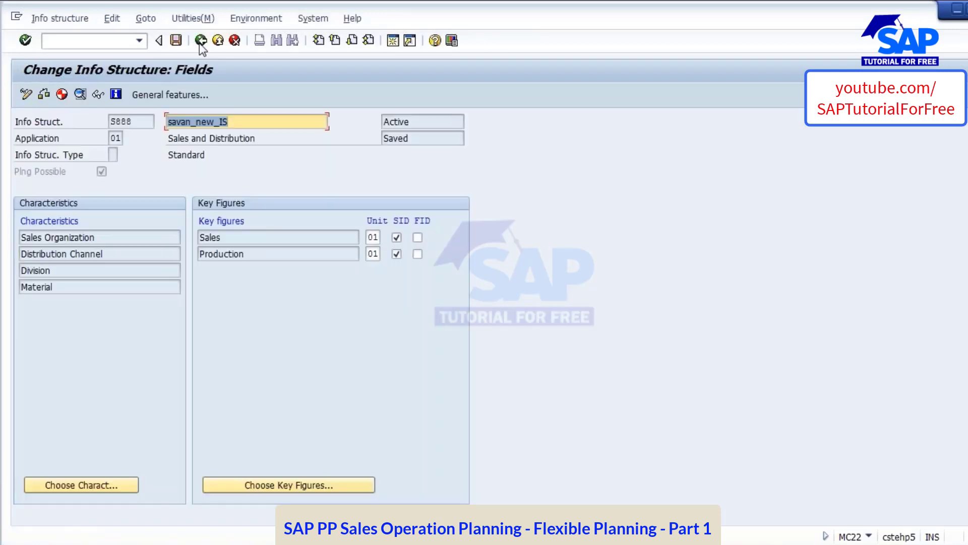
click(176, 40)
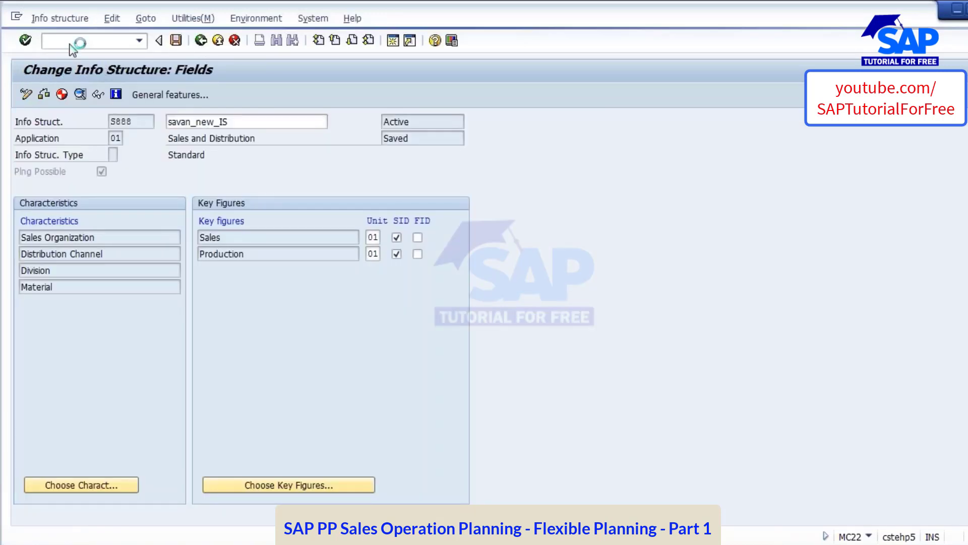
- Go to transaction MC7F and acknowledge the cross-client table notice
text(/NMC7F)
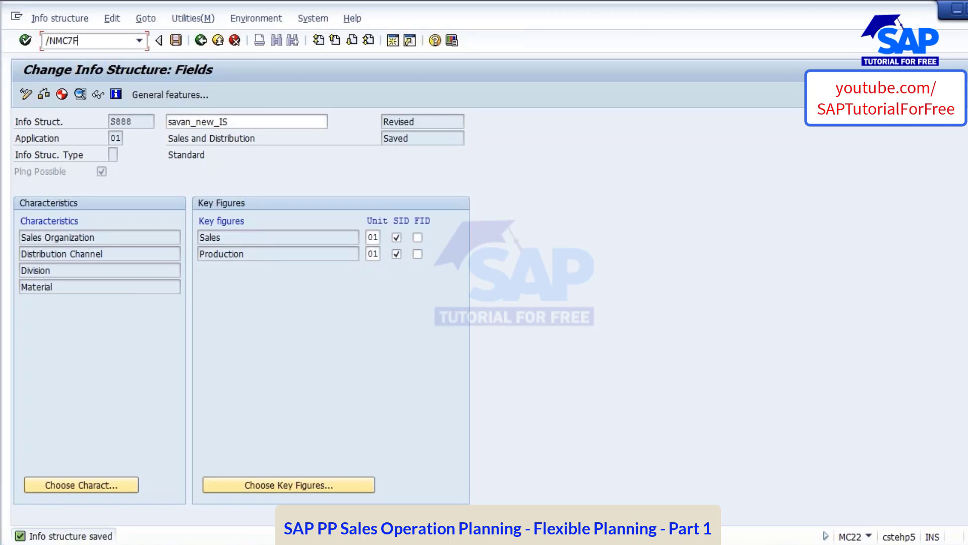
key(Return)
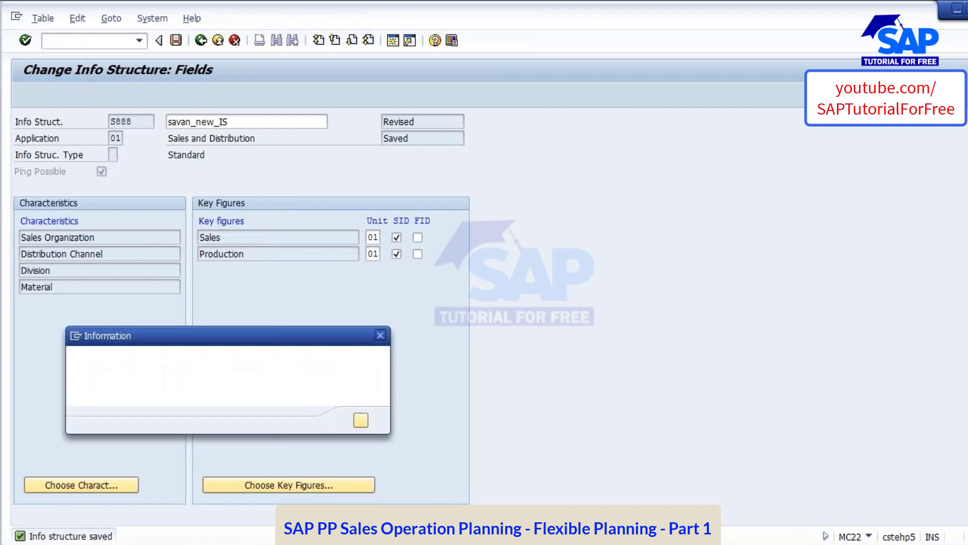
click(361, 419)
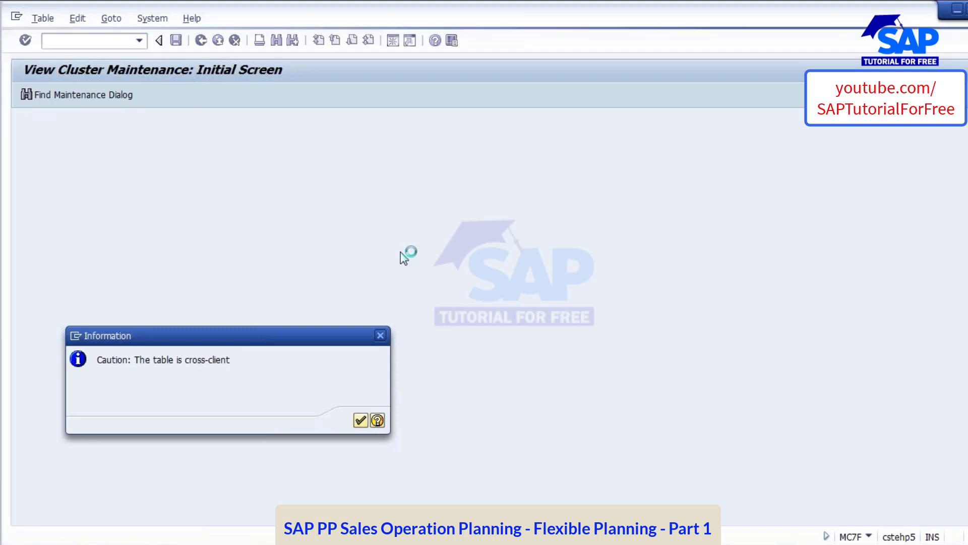
key(Return)
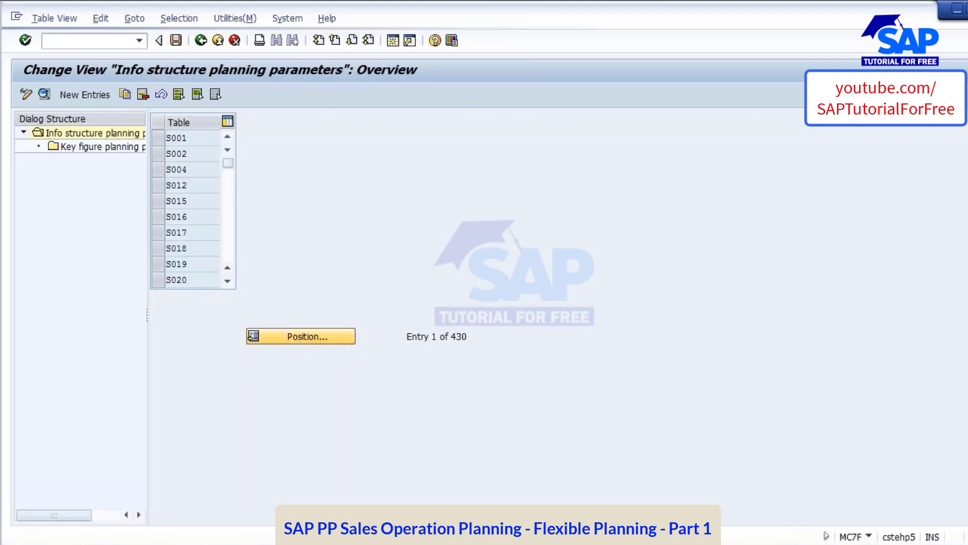
- Find table S888 in the info structure planning parameters and open its details
text(S888)
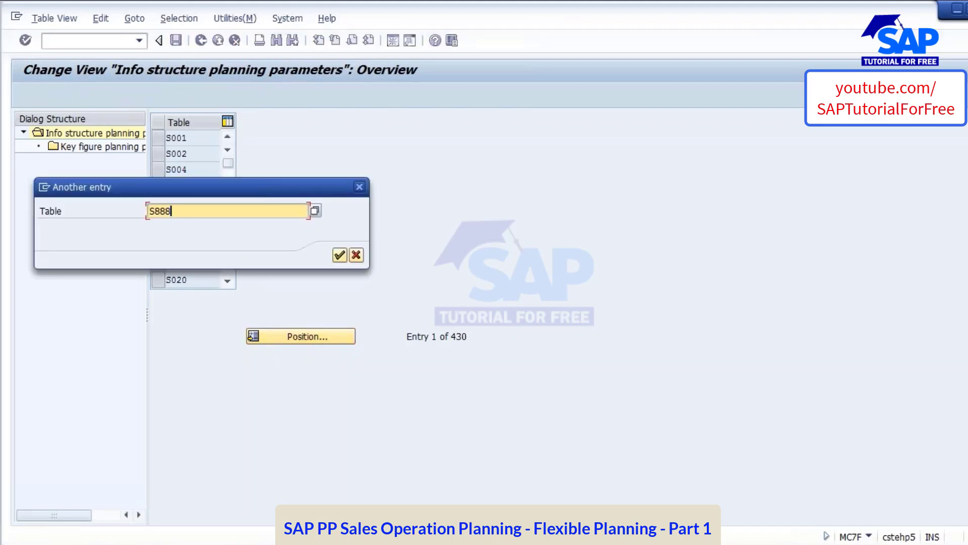
key(Return)
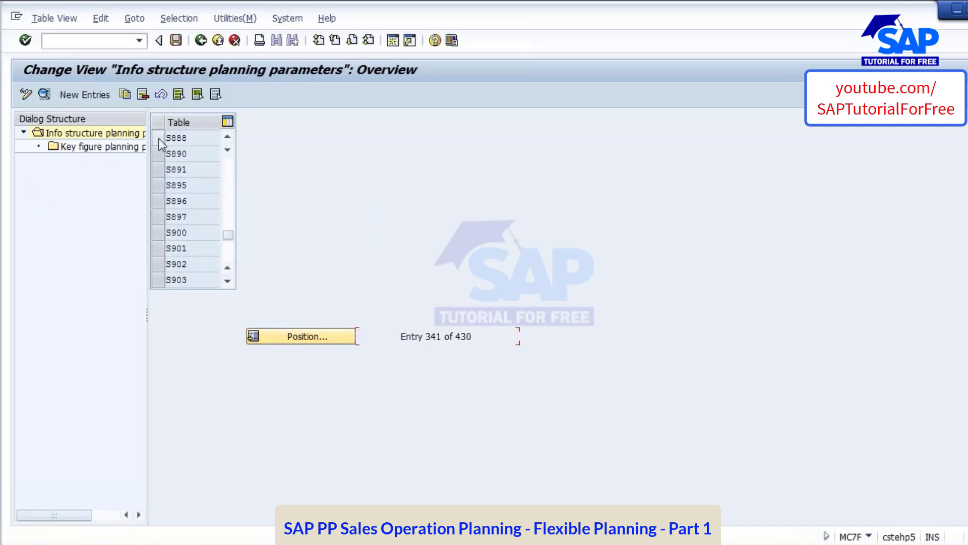
click(160, 138)
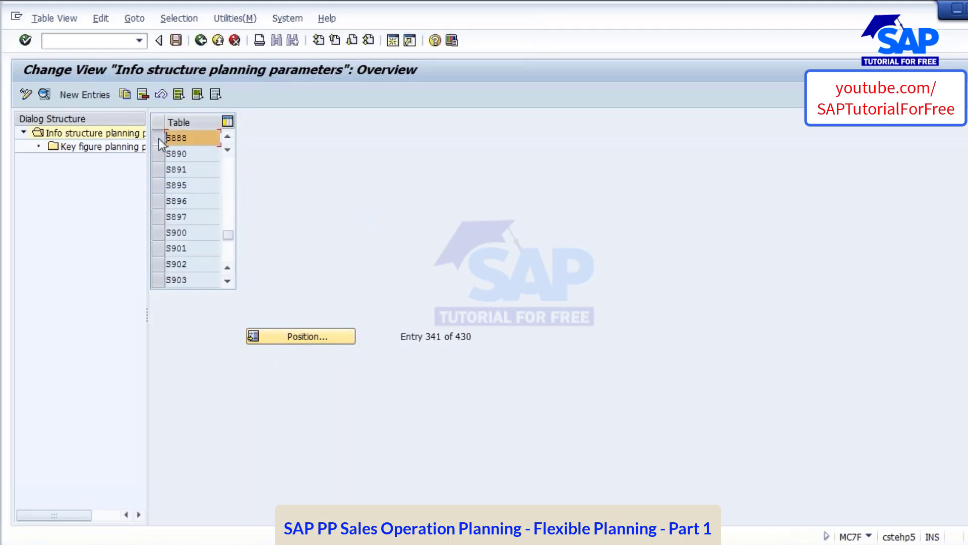
click(44, 95)
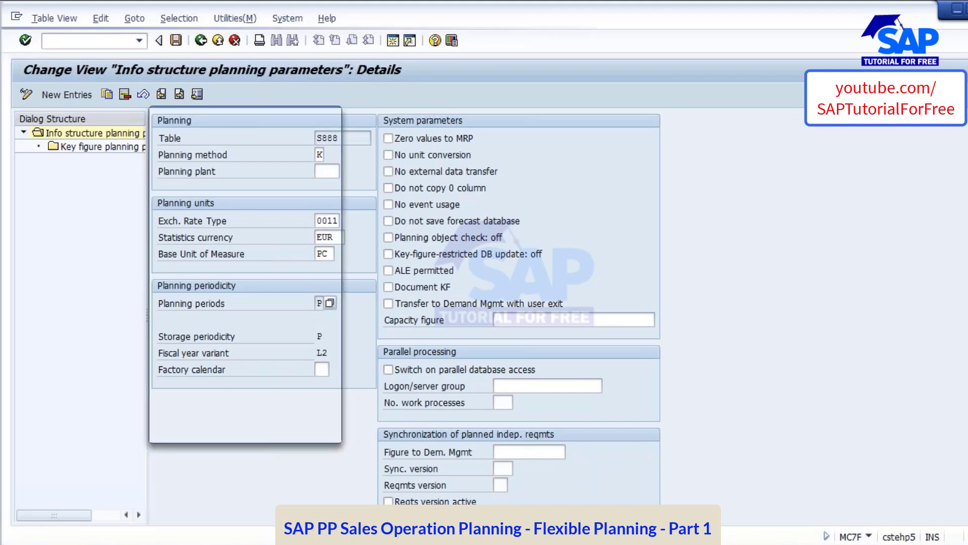
- Examine the available planning methods for S888, comparing Delta planning, Consistent planning and Level-by-level planning
drag(272, 112, 514, 104)
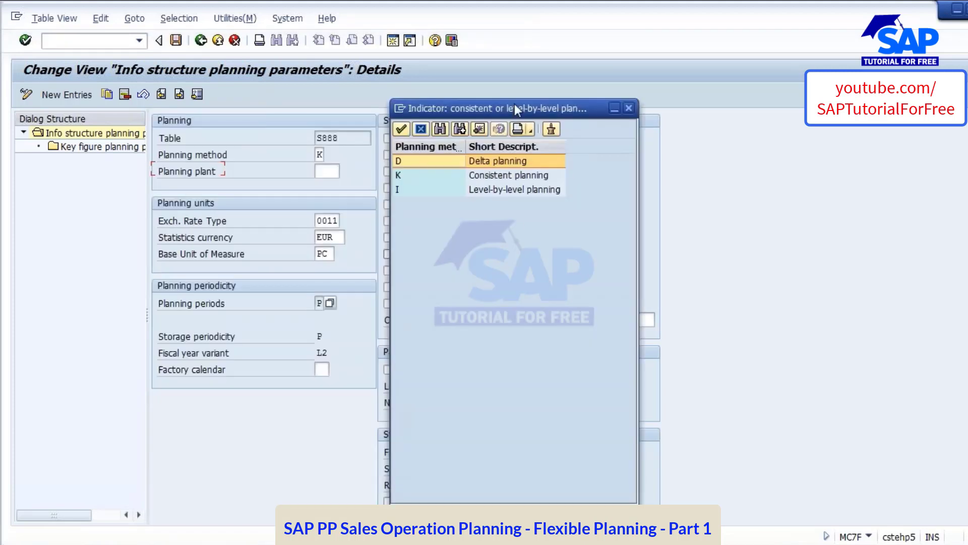
click(499, 175)
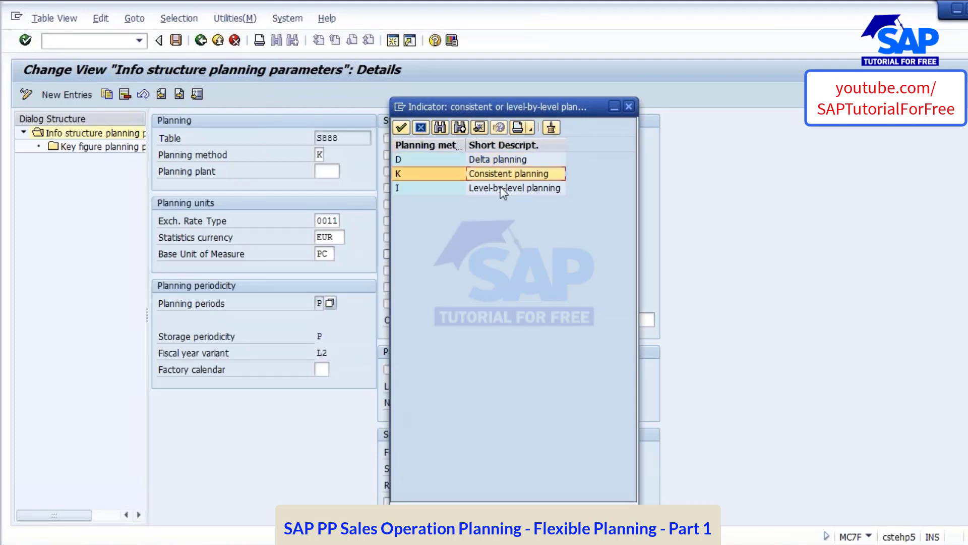
click(500, 187)
click(509, 161)
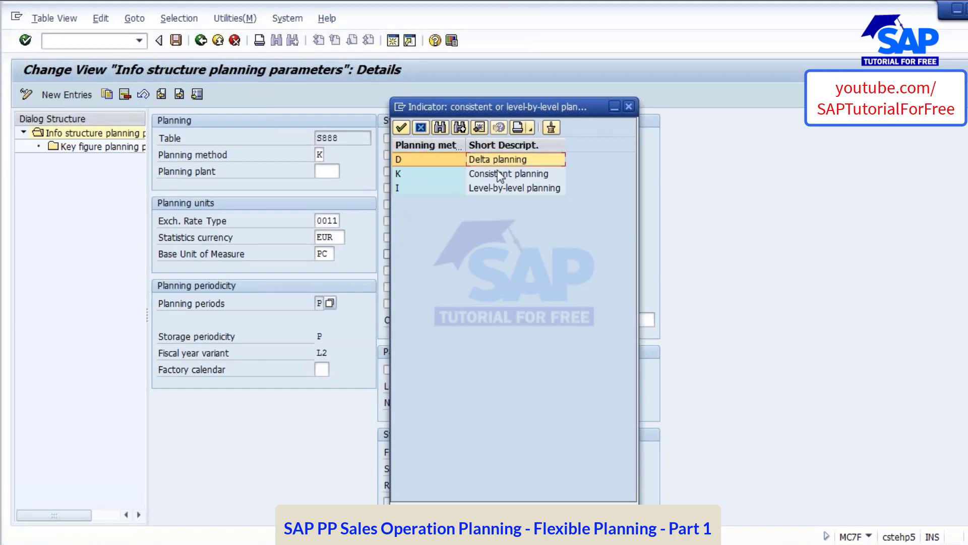
click(507, 177)
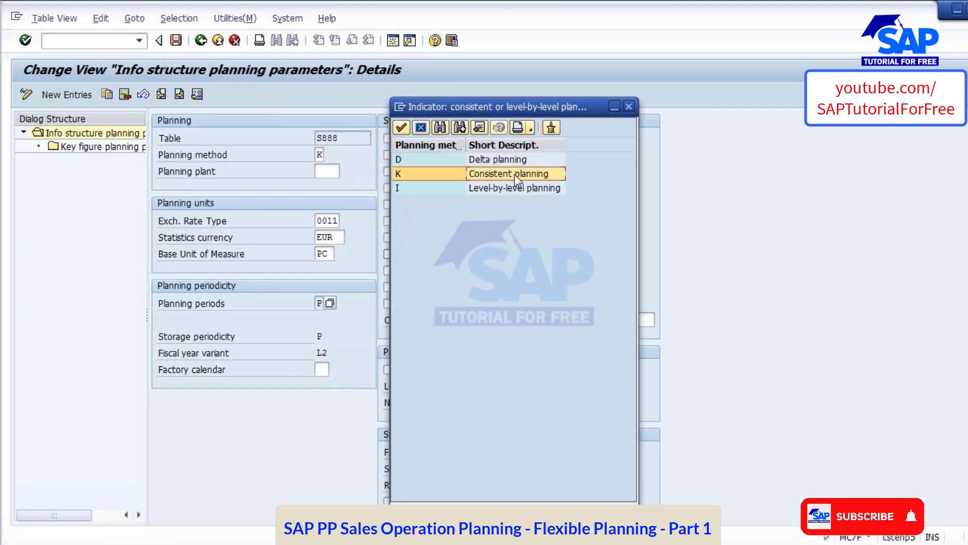
click(512, 189)
click(514, 177)
click(515, 188)
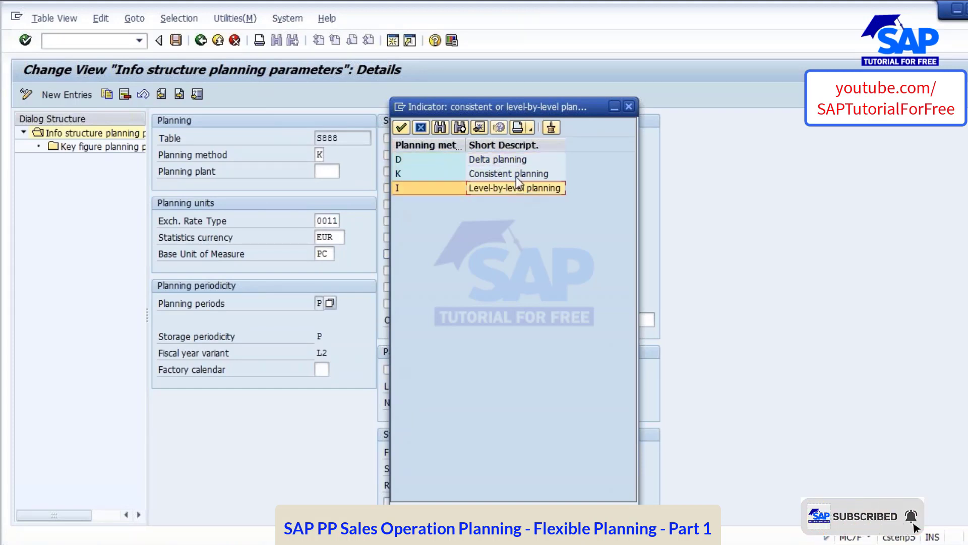
click(516, 177)
click(516, 186)
click(519, 173)
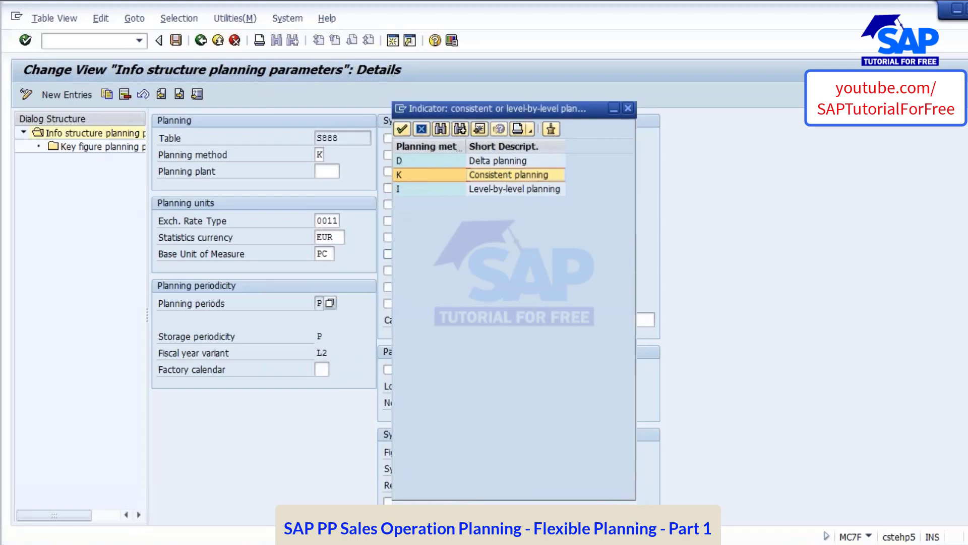
- Choose Consistent planning (K) as the planning method for S888 and set its base unit of measure to KG
double_click(508, 176)
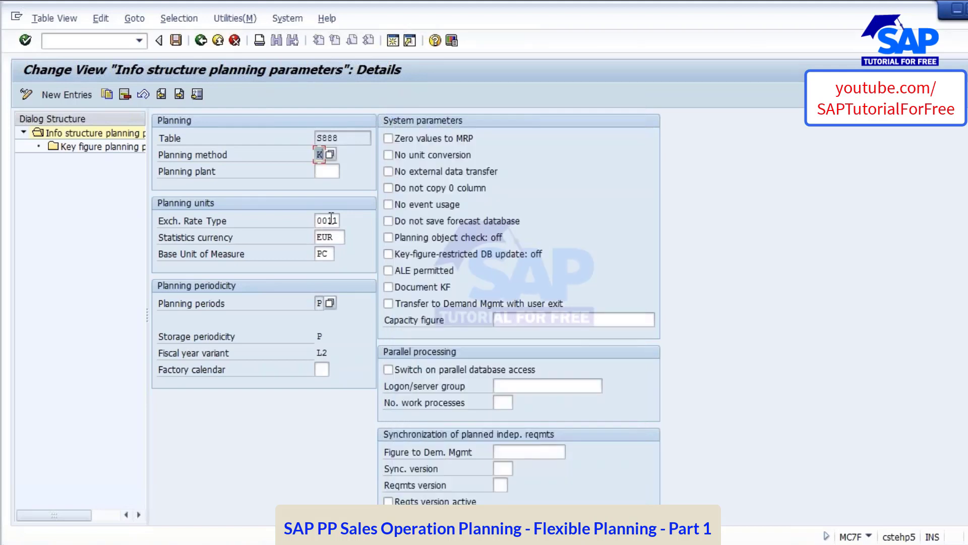
click(330, 255)
text(KG)
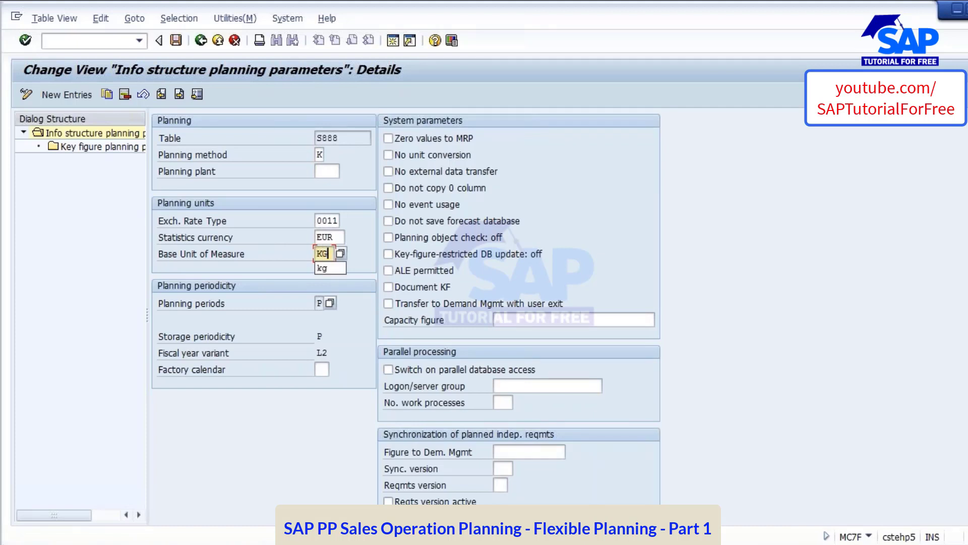
click(294, 283)
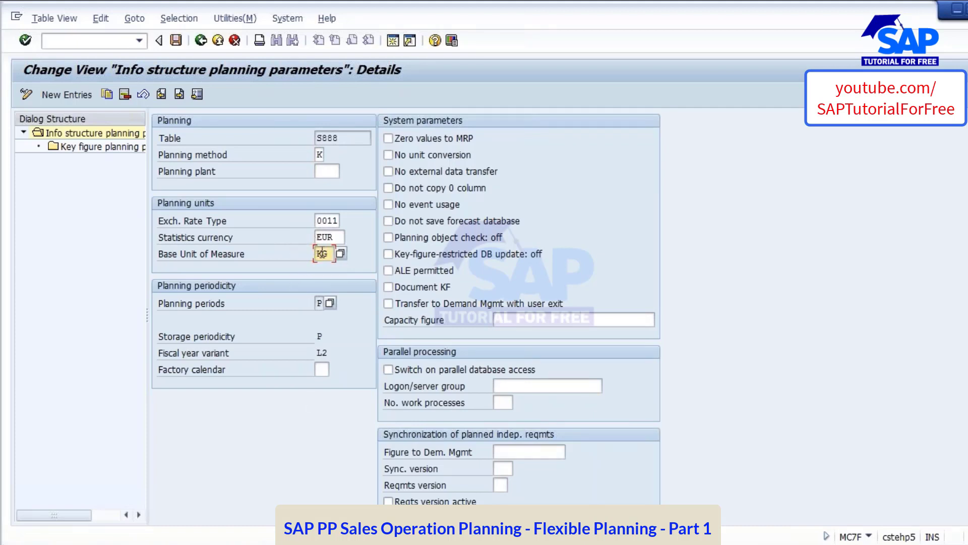
key(Return)
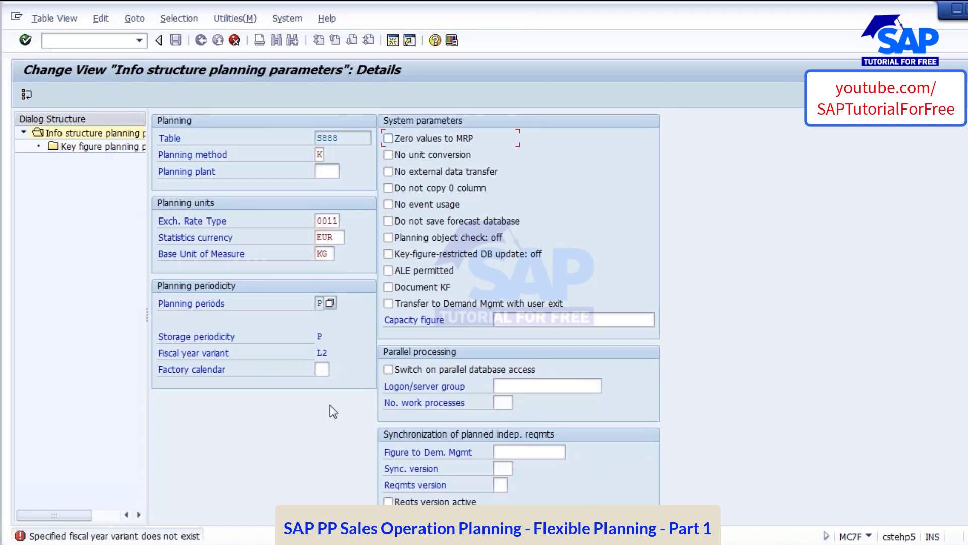
- Define the planning period of S888 as M without a fiscal year variant and save the periodicity
click(331, 304)
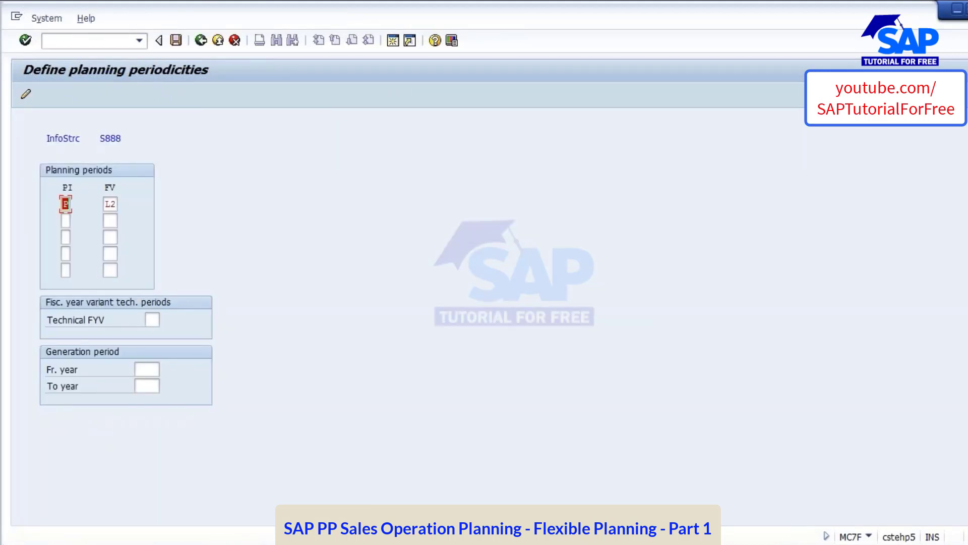
text(M)
key(Tab)
key(BackSpace)
key(shift+Tab)
click(26, 94)
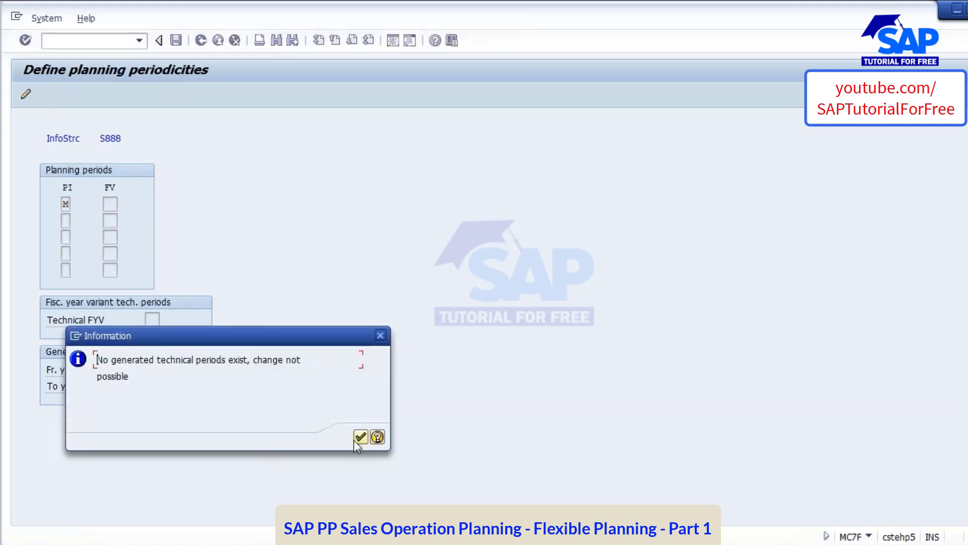
click(360, 437)
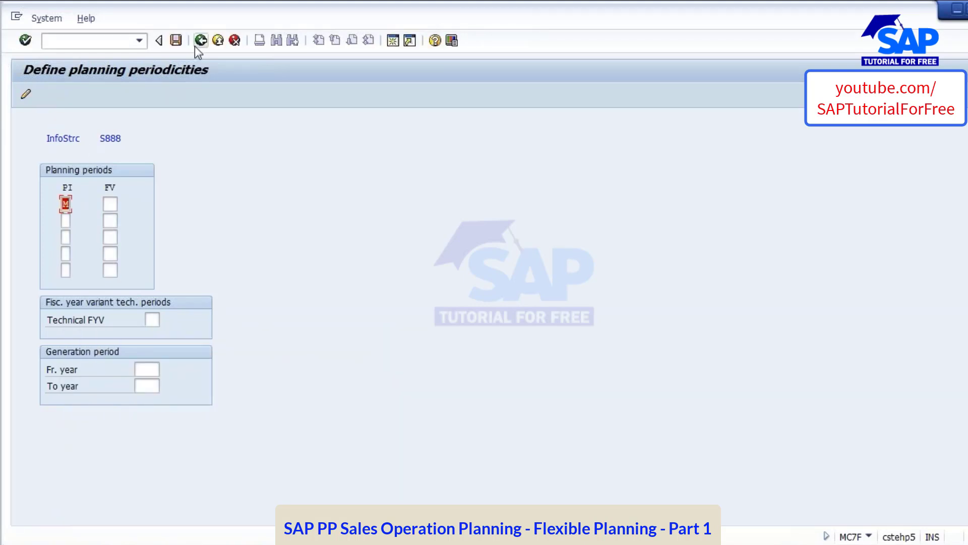
click(175, 40)
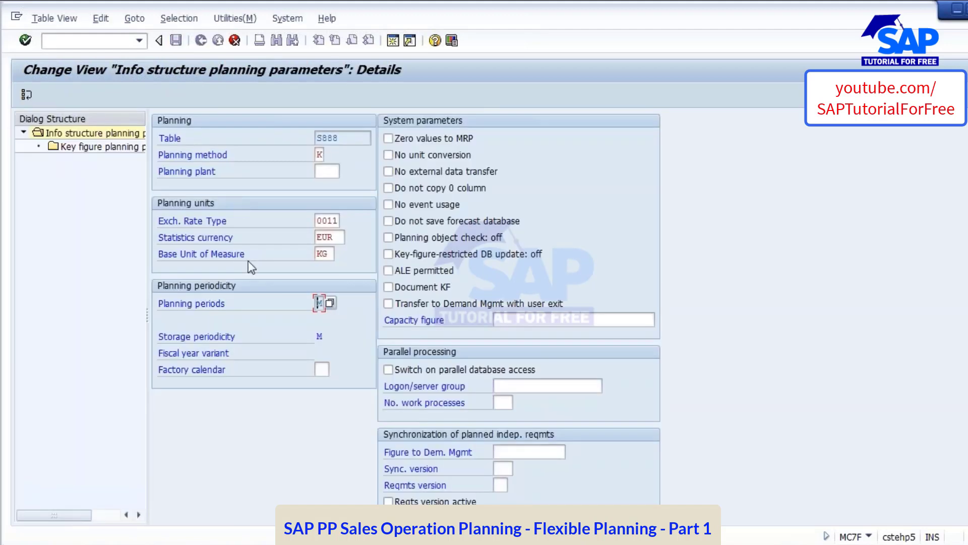
- Clear the statistics currency and exchange rate type from the planning units and confirm the parameters
double_click(334, 241)
key(Delete)
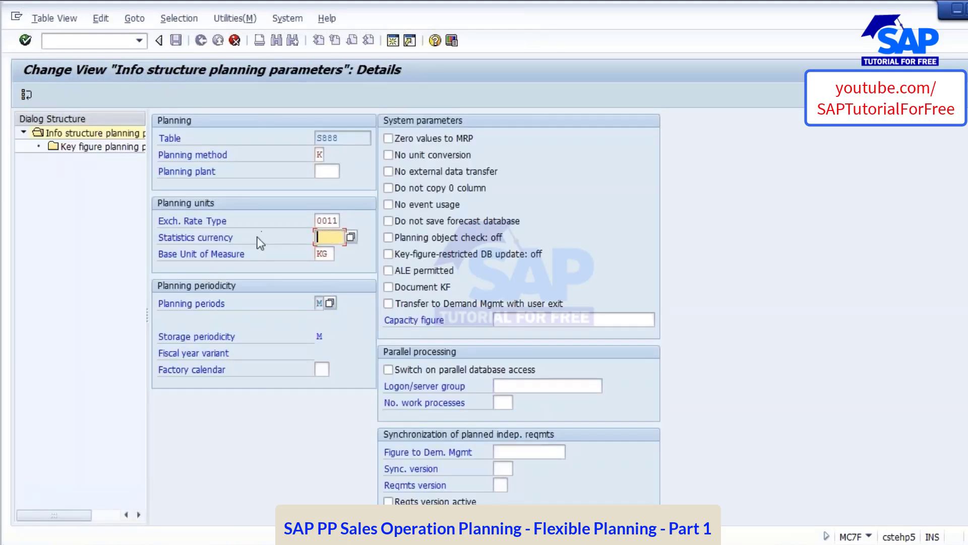
double_click(318, 217)
key(Delete)
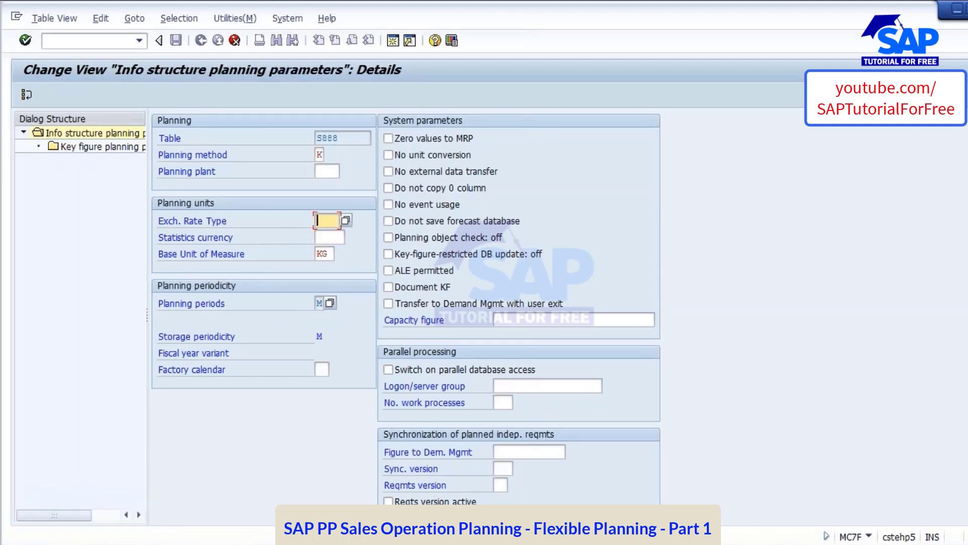
key(Return)
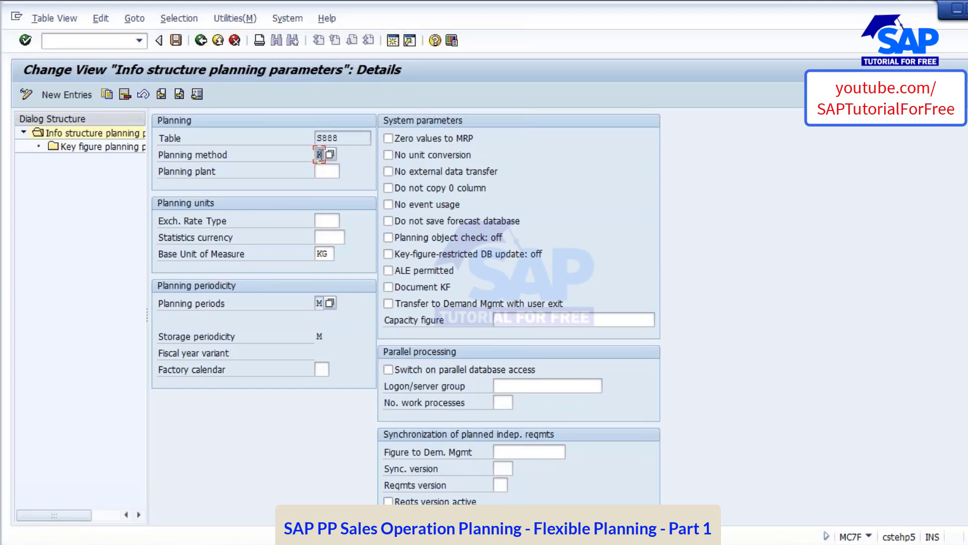
key(shift+Tab)
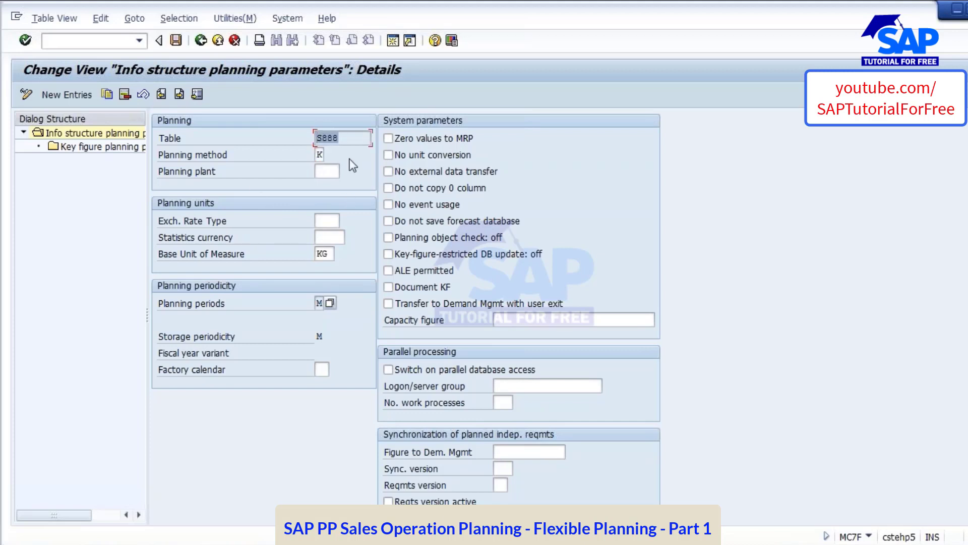
key(Tab)
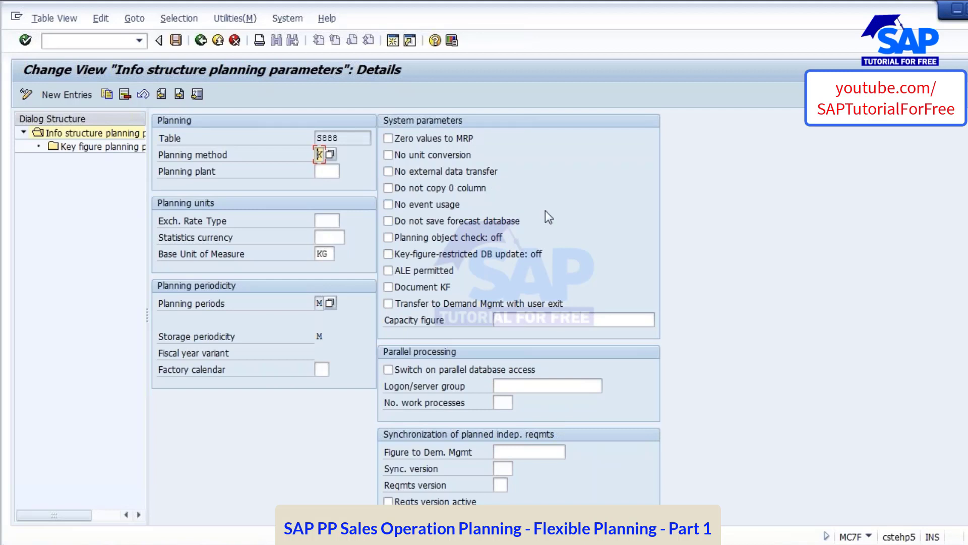
key(shift+Tab)
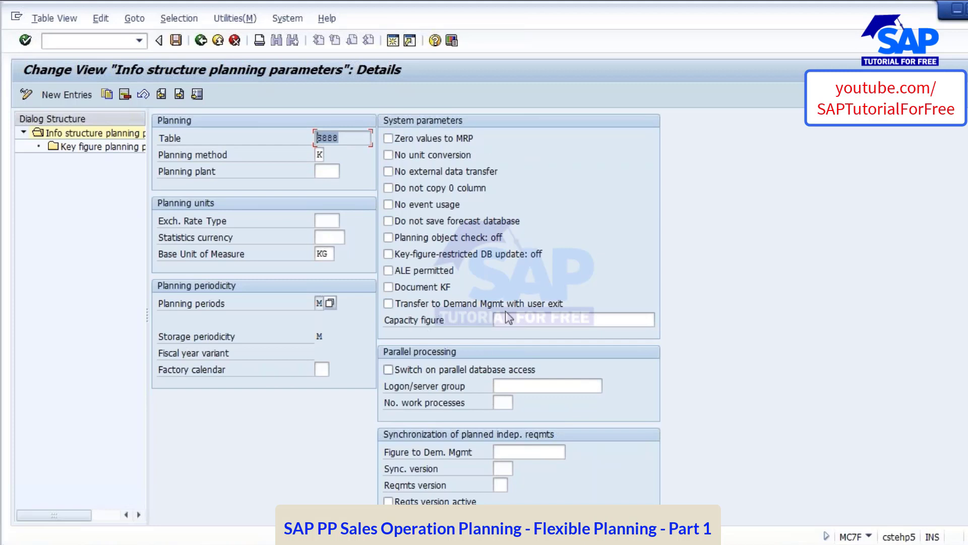
click(319, 154)
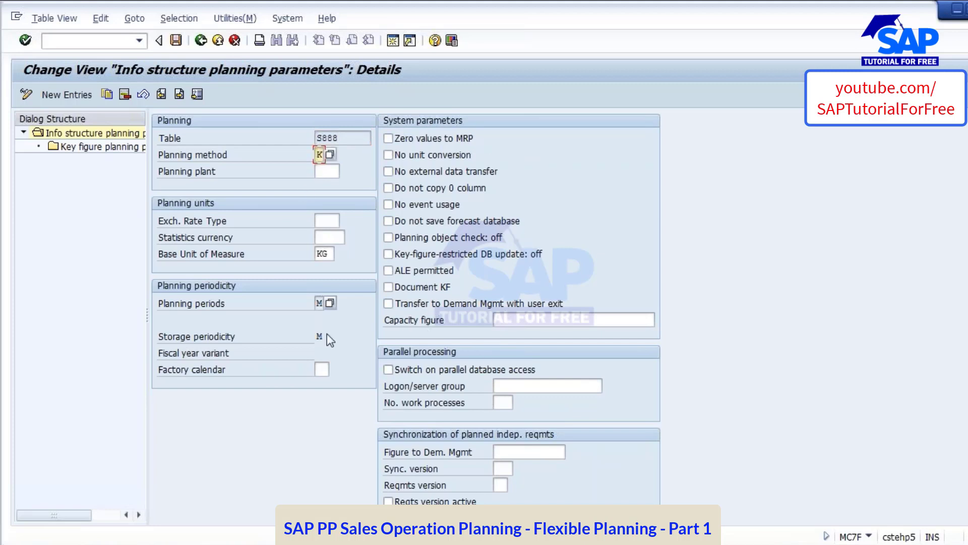
click(318, 304)
click(330, 251)
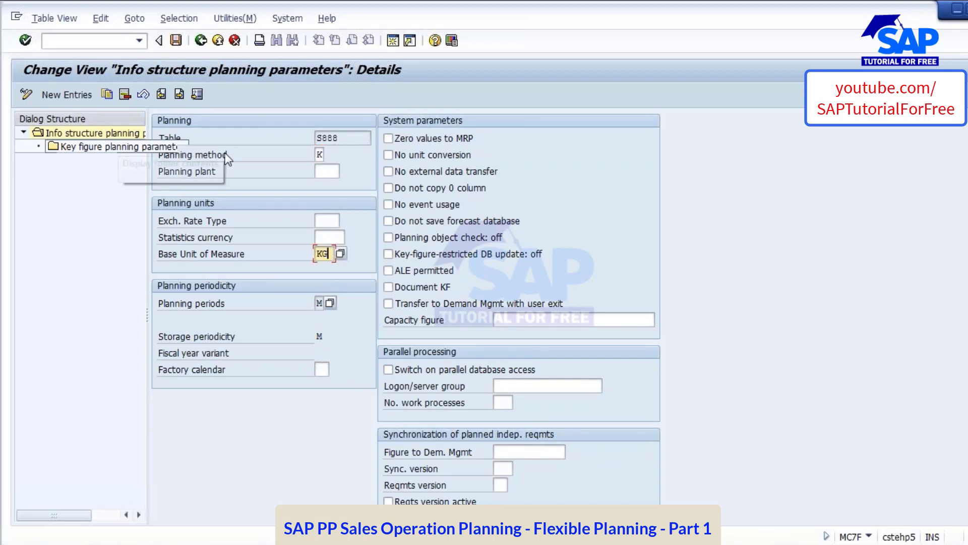
click(350, 139)
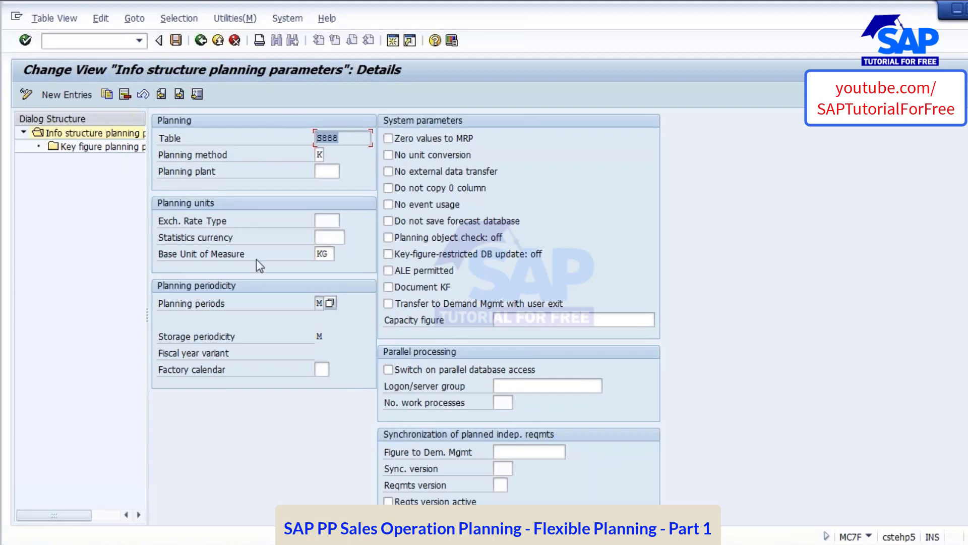
- Set the planning plant of S888 to 1000
click(327, 172)
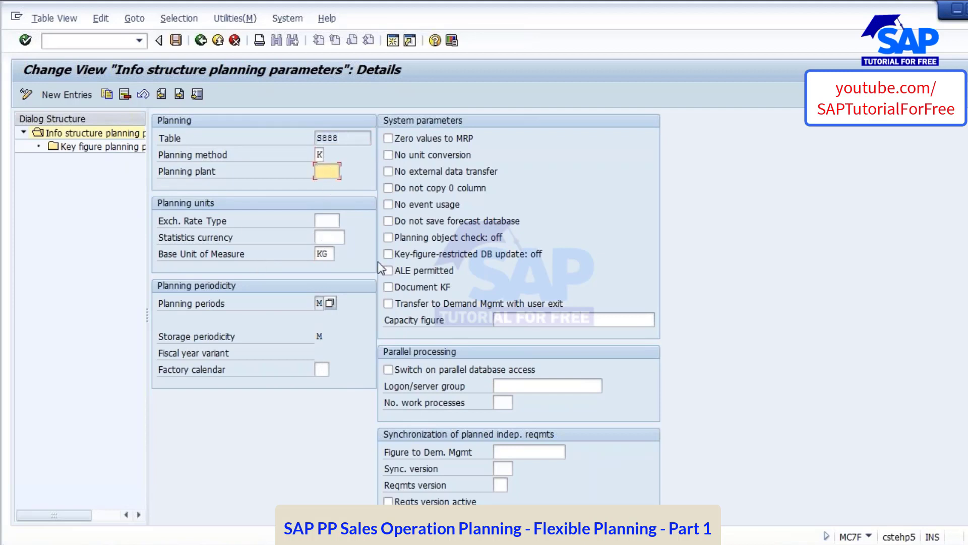
text(1000)
key(Return)
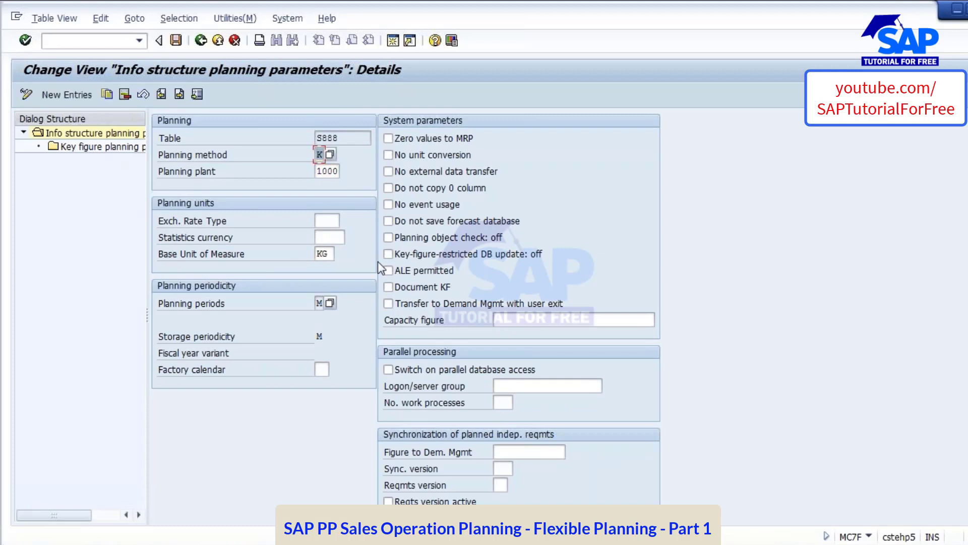
- Save the planning parameters under a new workbench request described as "PP: New Info Structure S888" and exit MC7F to SAP Easy Access
click(176, 41)
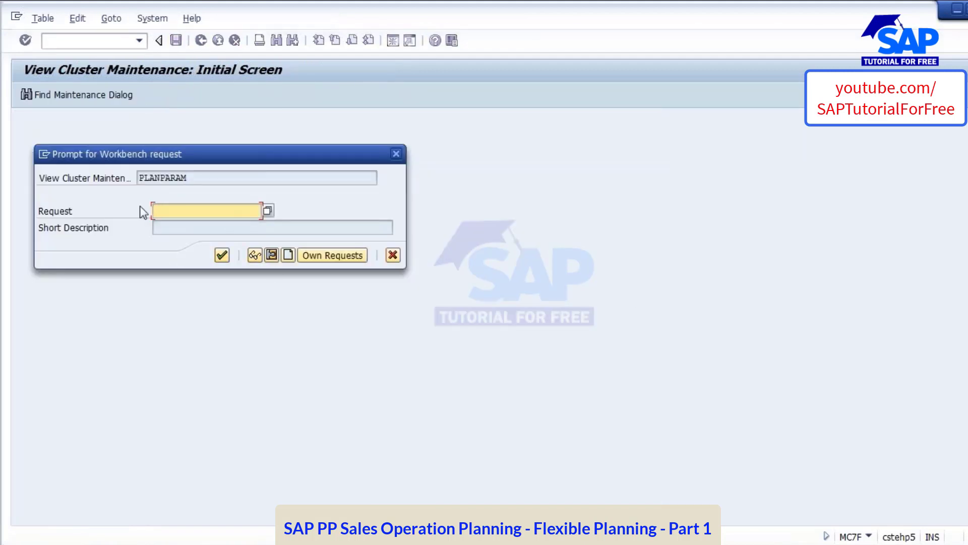
click(287, 255)
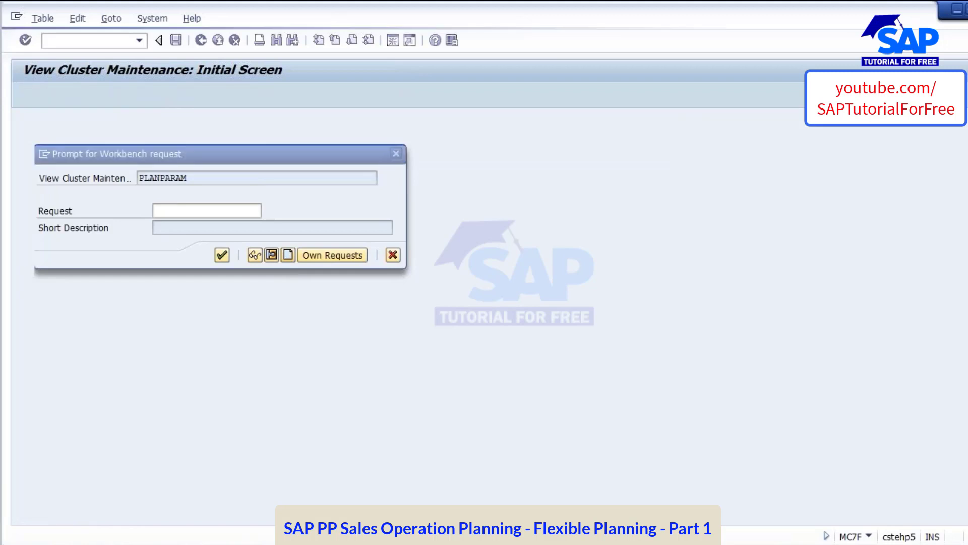
text(PP)
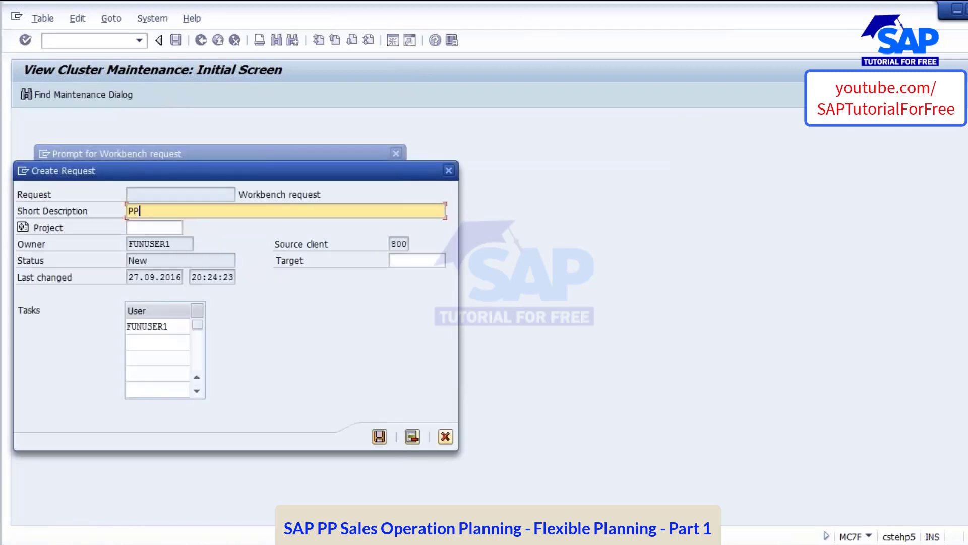
text(: New Info Structure S8888)
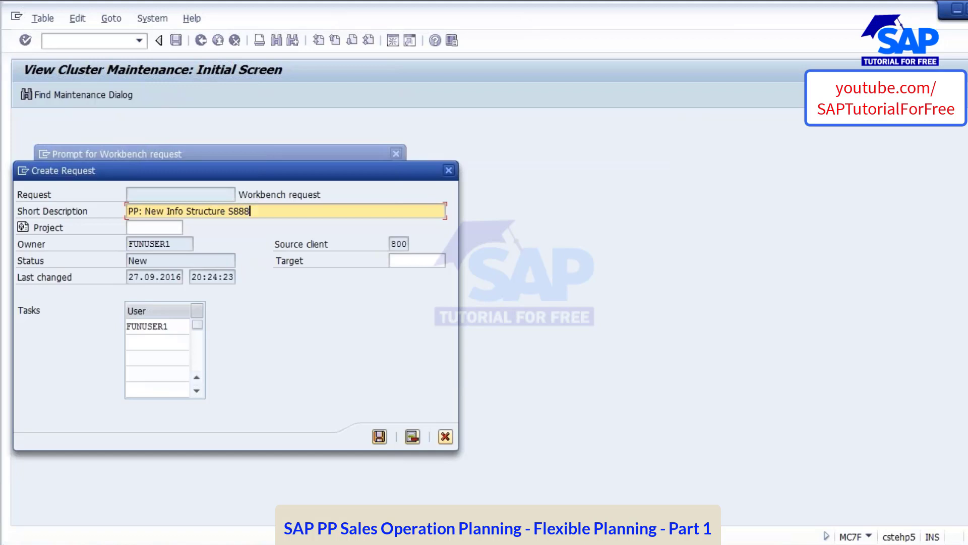
click(379, 436)
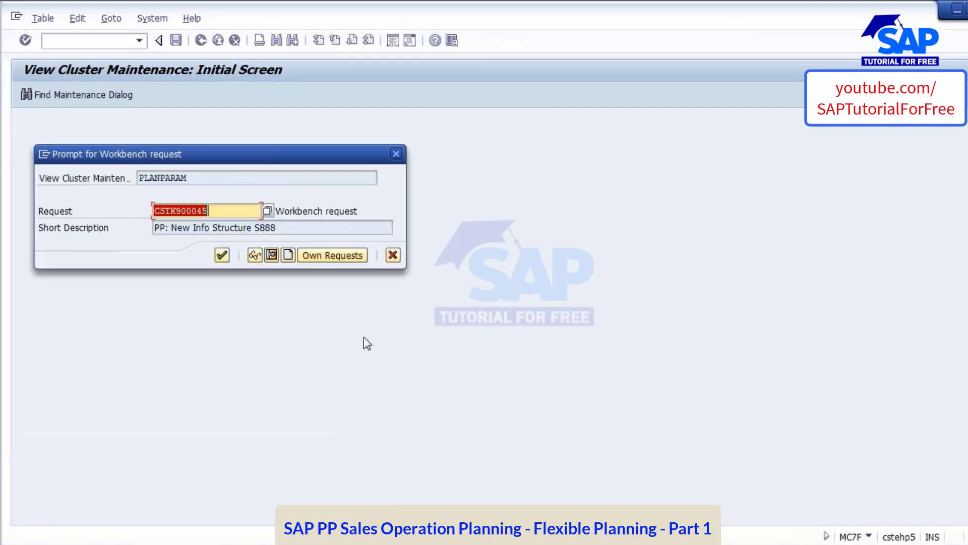
click(223, 255)
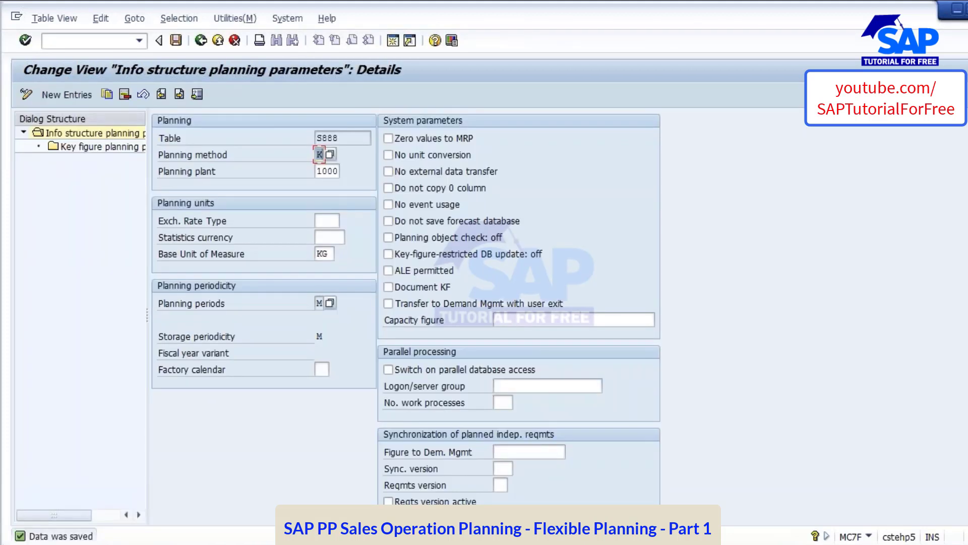
click(201, 40)
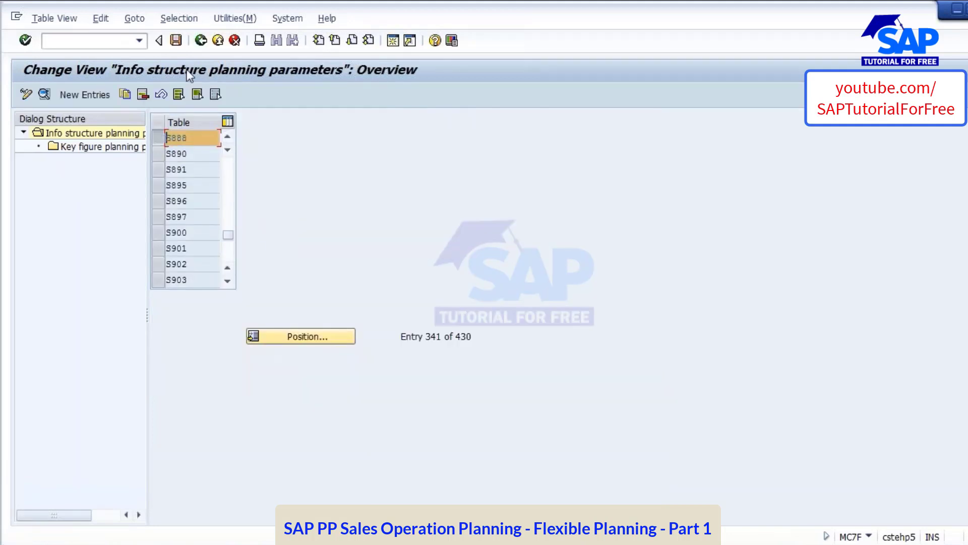
click(200, 41)
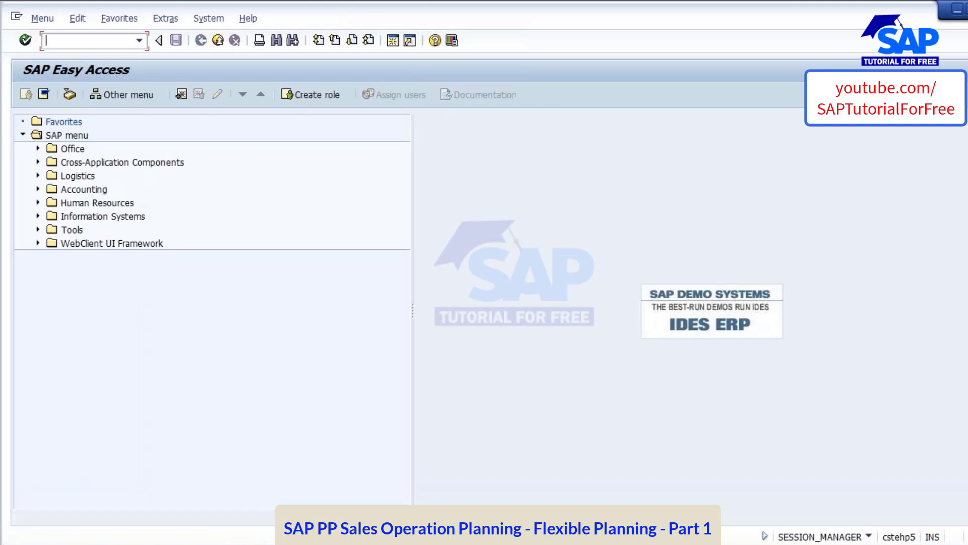
- Switch to PowerPoint and review the Creation of Planning Hierarchy entry (MC61) on the Process Flow of Flexible Planning slide
click(541, 543)
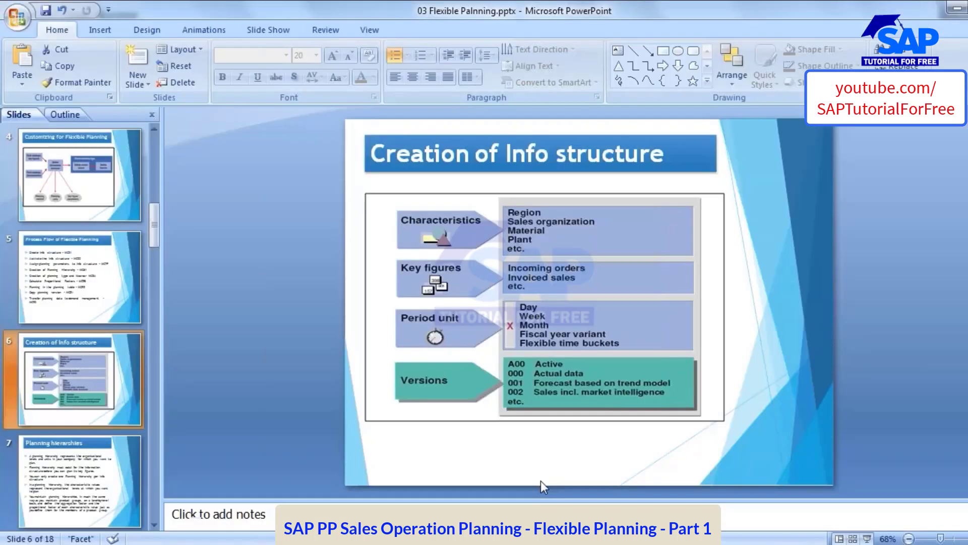
click(66, 288)
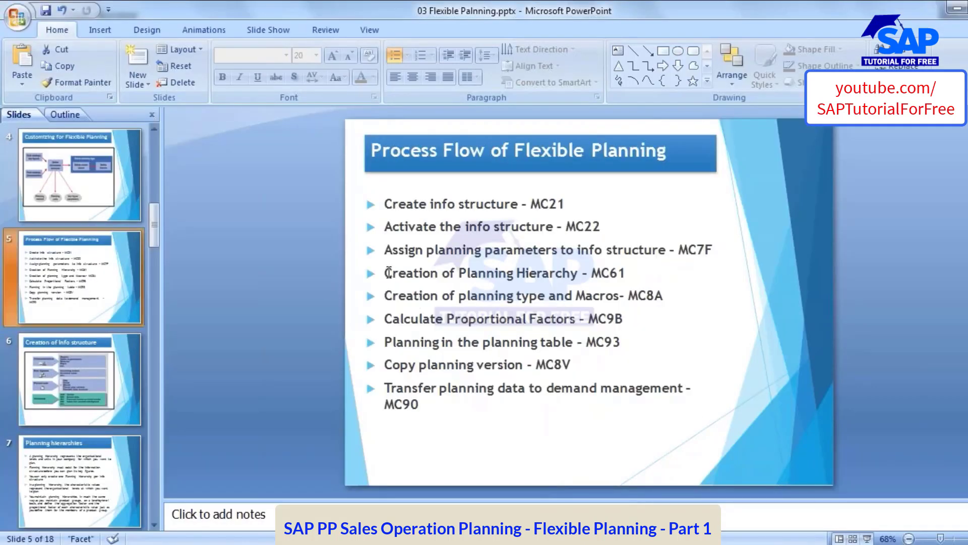
click(389, 273)
drag(389, 272, 628, 273)
click(467, 405)
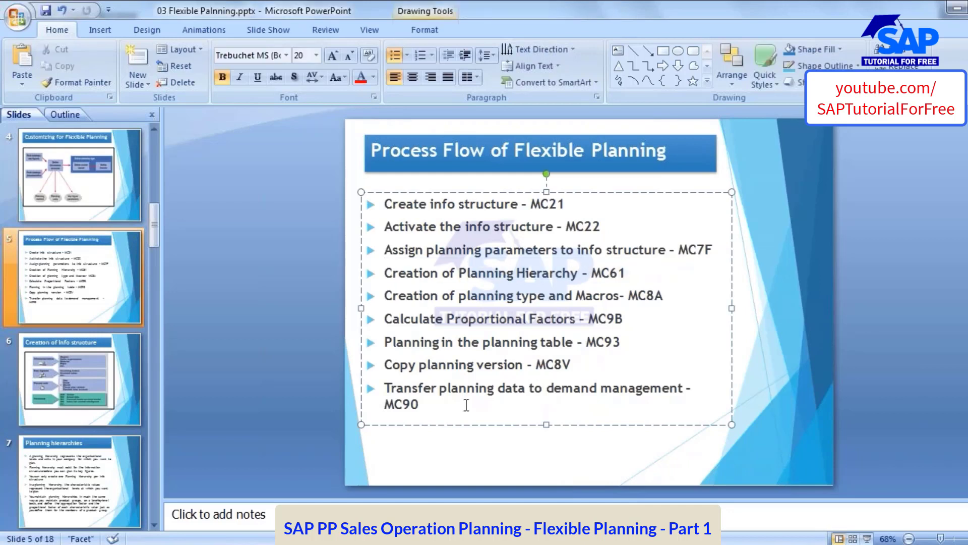
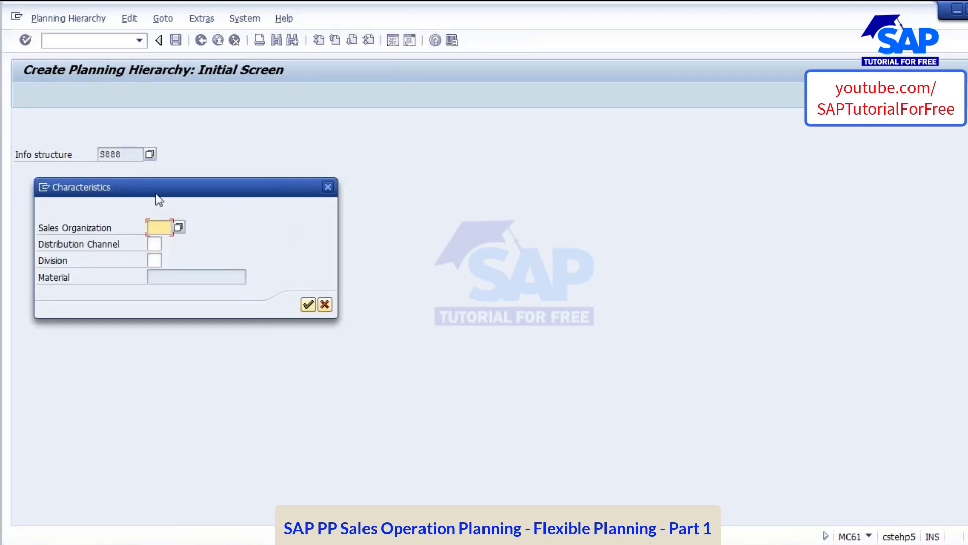
- Move the Characteristics dialog aside and examine its sales organization, distribution channel, division and material fields for info structure S888
drag(155, 192, 258, 206)
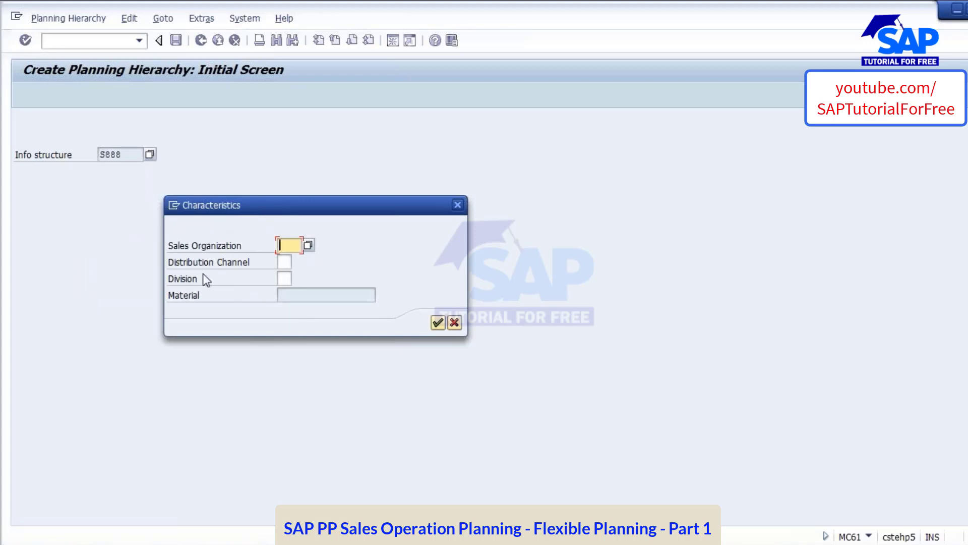
click(205, 247)
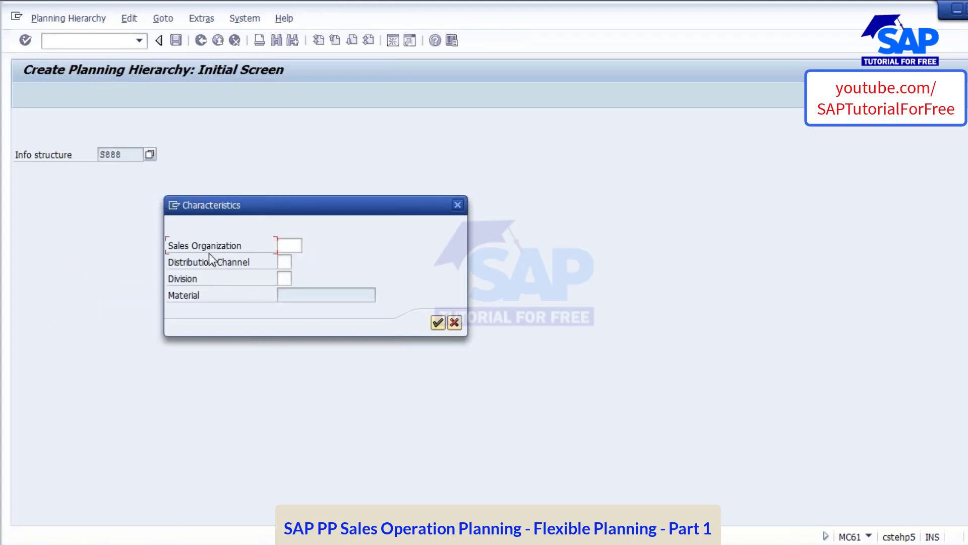
click(174, 296)
click(174, 205)
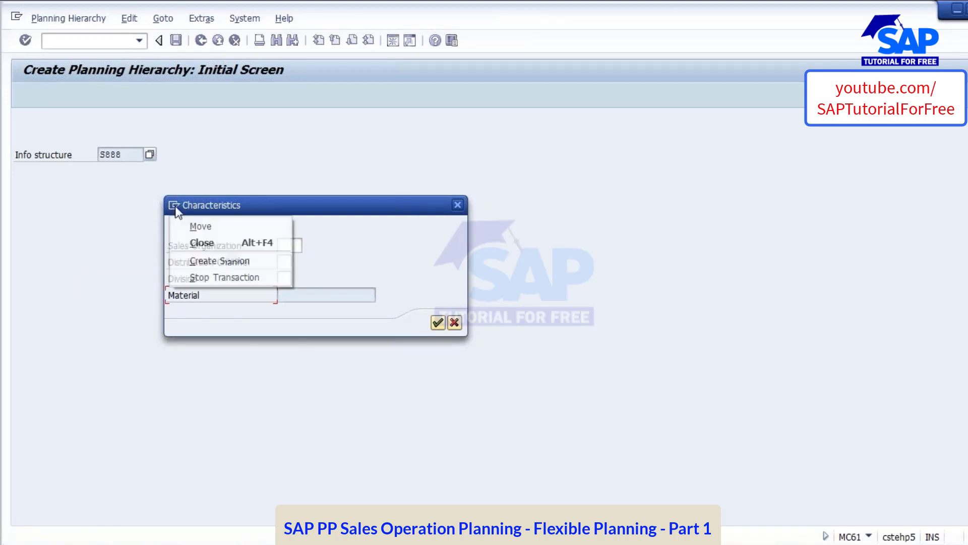
click(212, 260)
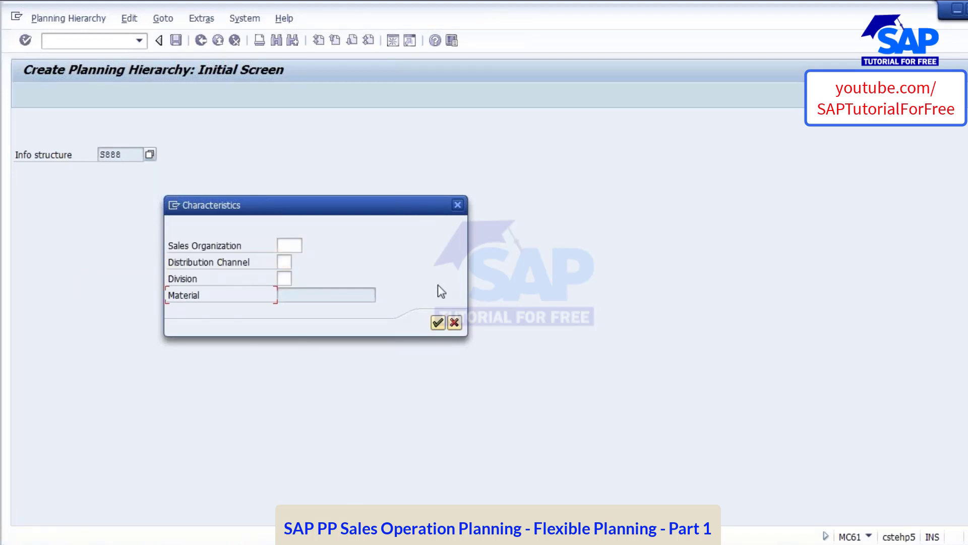
- Display info structure S888 in MC23 in another session and review its characteristics, from sales organization to material
text(MC23)
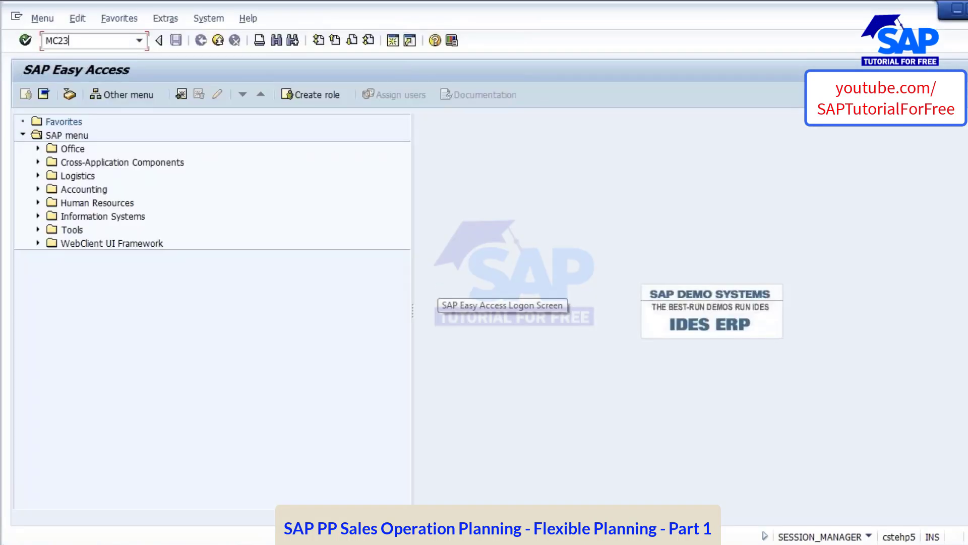
key(Return)
key(Return)
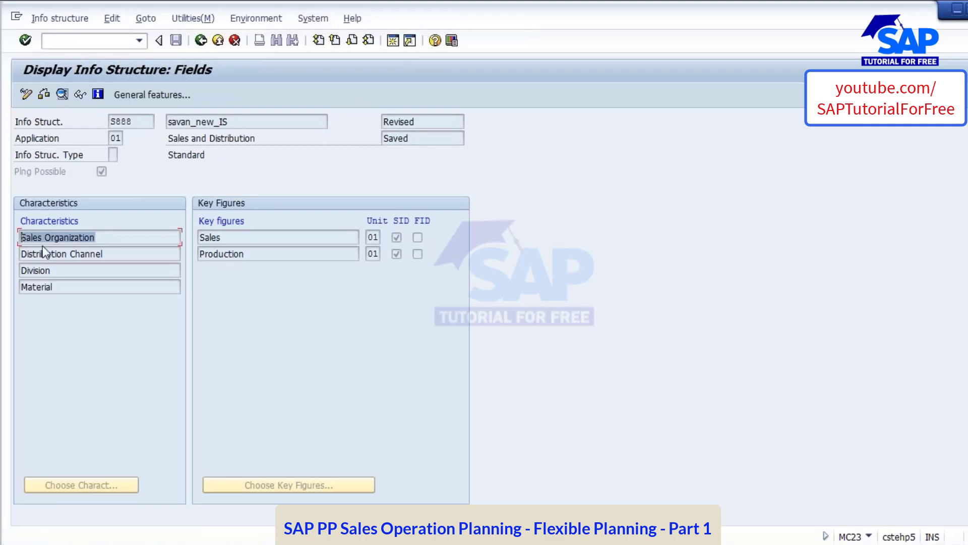
click(17, 271)
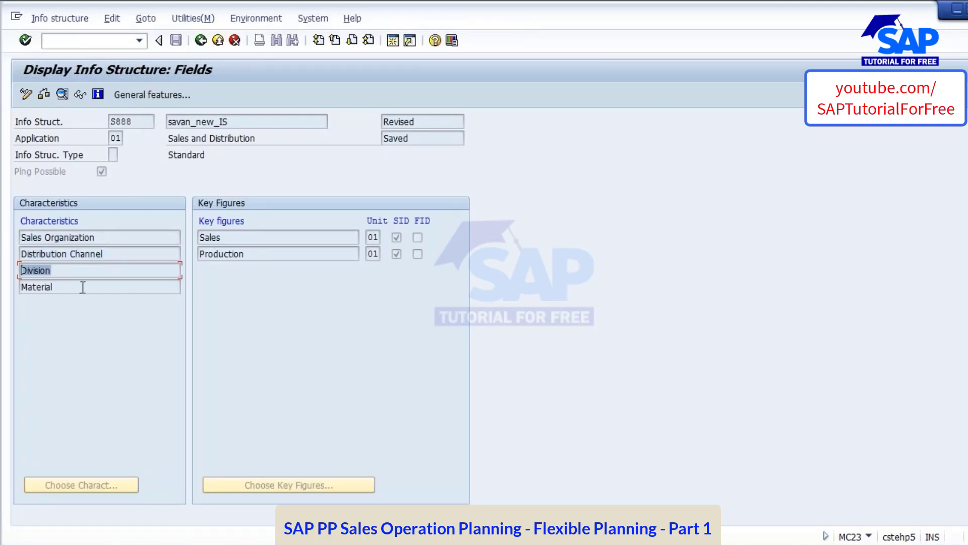
drag(82, 287, 12, 289)
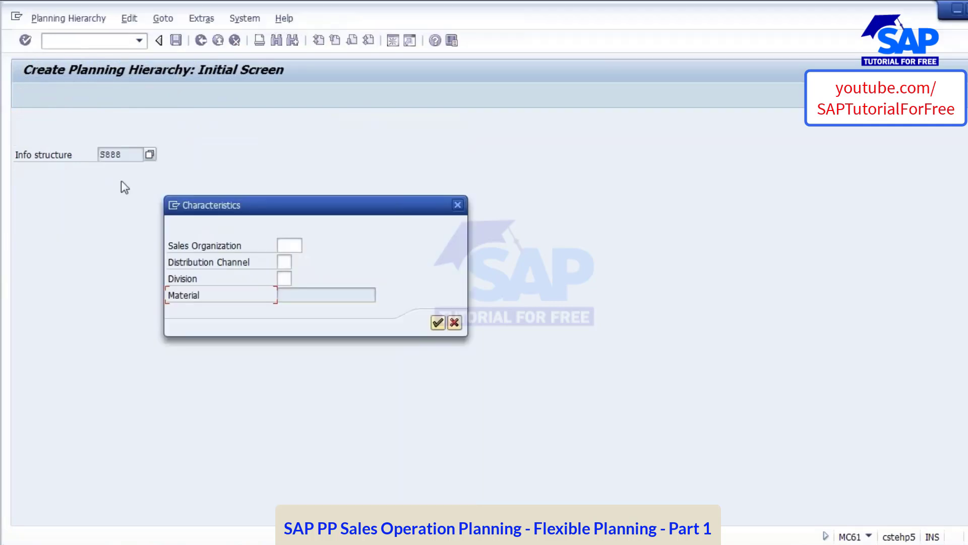
- Set the hierarchy's sales organization to 1000 and distribution channel to 01 (Direct Sales), and proceed to the division level
click(288, 247)
click(311, 248)
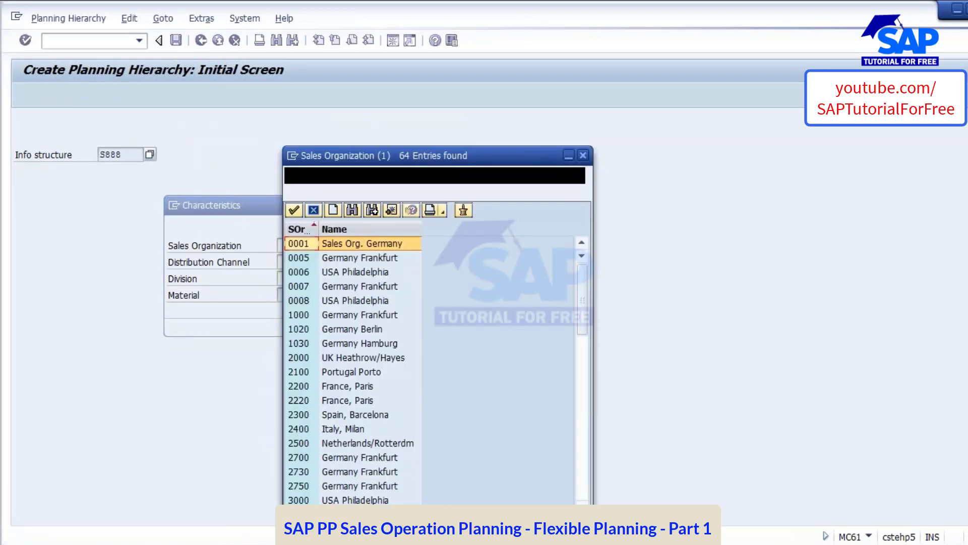
double_click(359, 314)
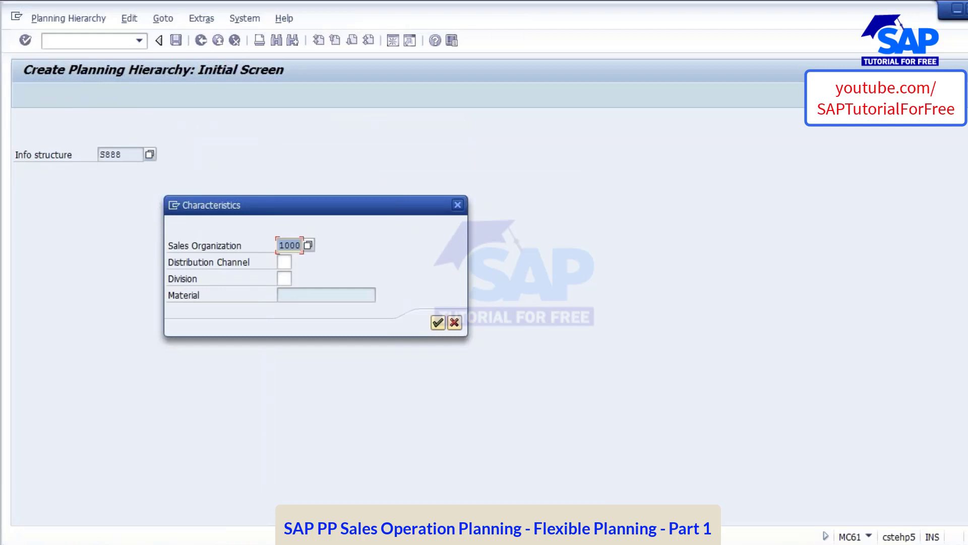
click(285, 263)
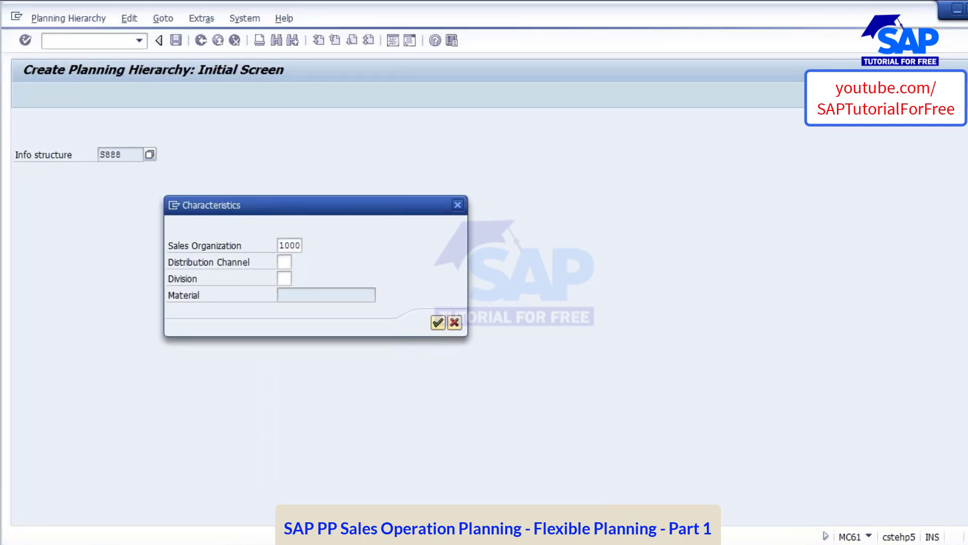
key(F4)
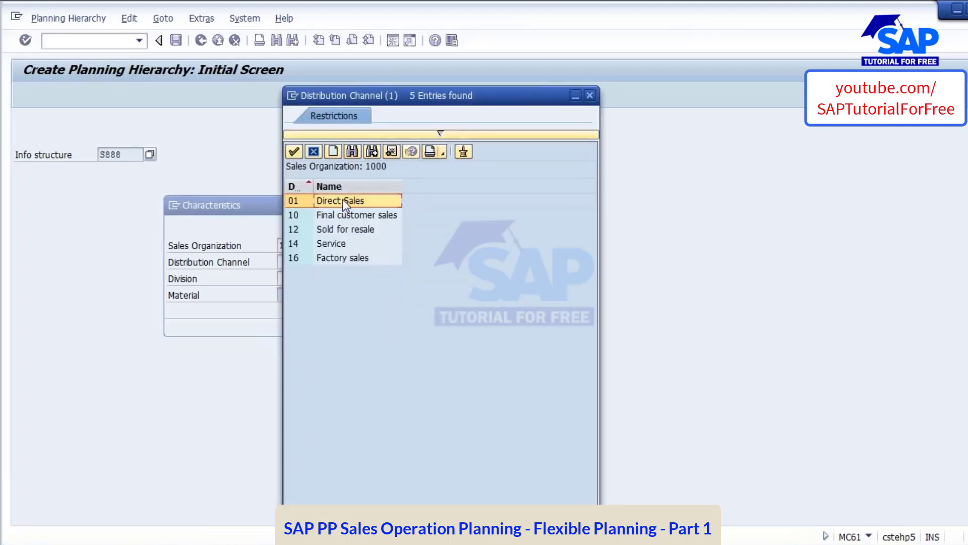
double_click(342, 199)
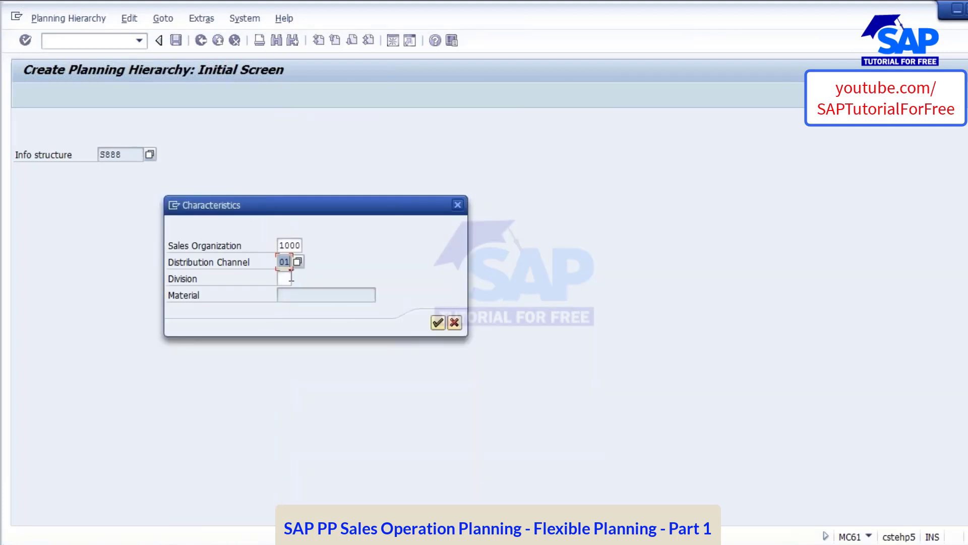
click(438, 323)
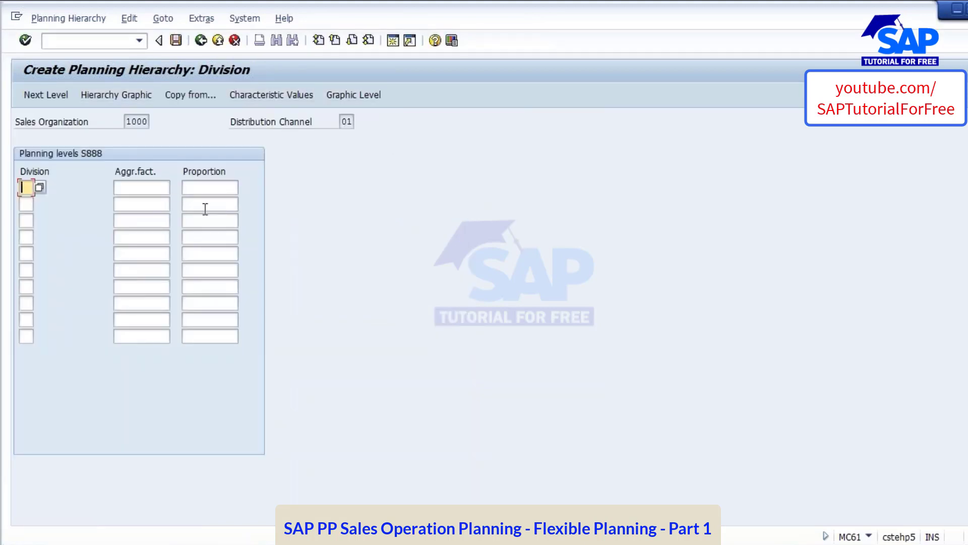
- Enter divisions 01 (Pumps) and 02 (Motorcycles) in the first two rows of the S888 planning levels
click(135, 120)
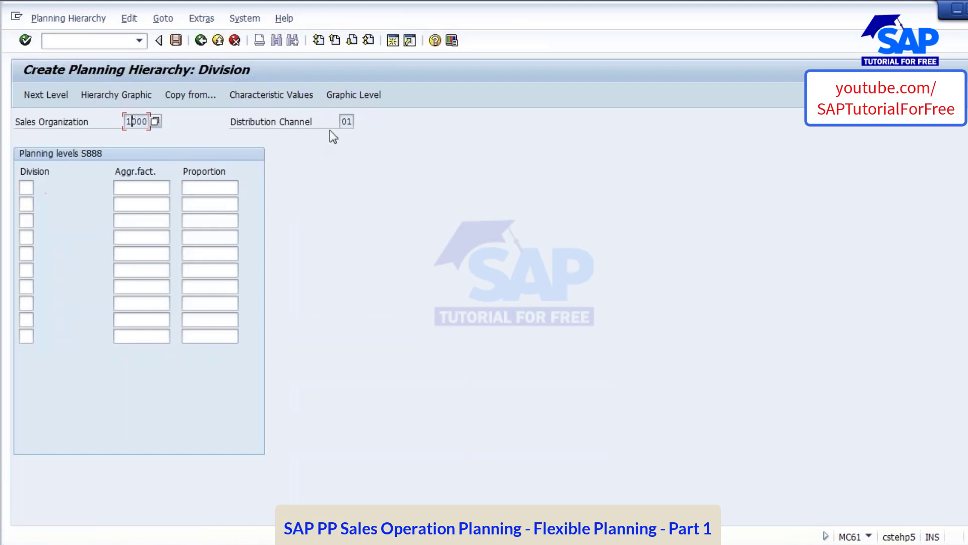
click(345, 122)
click(26, 187)
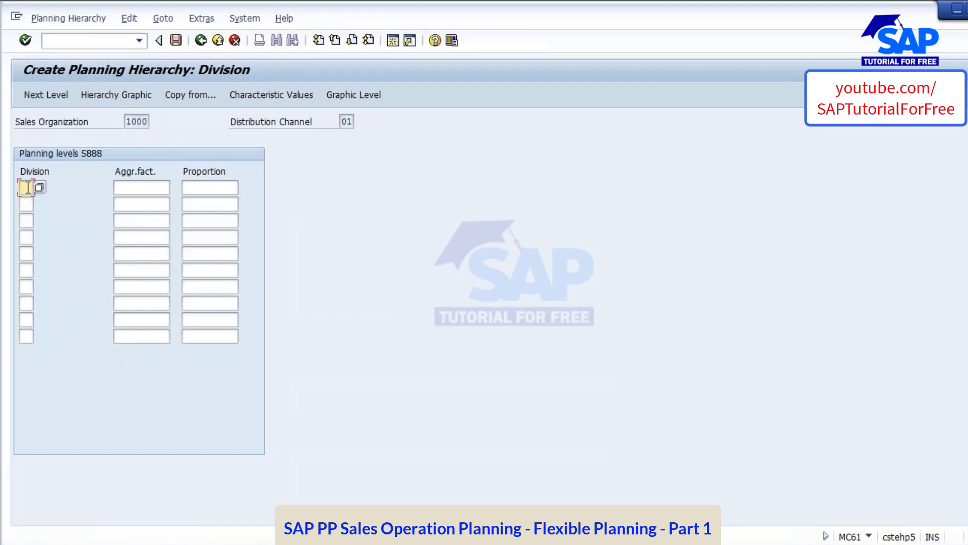
click(28, 204)
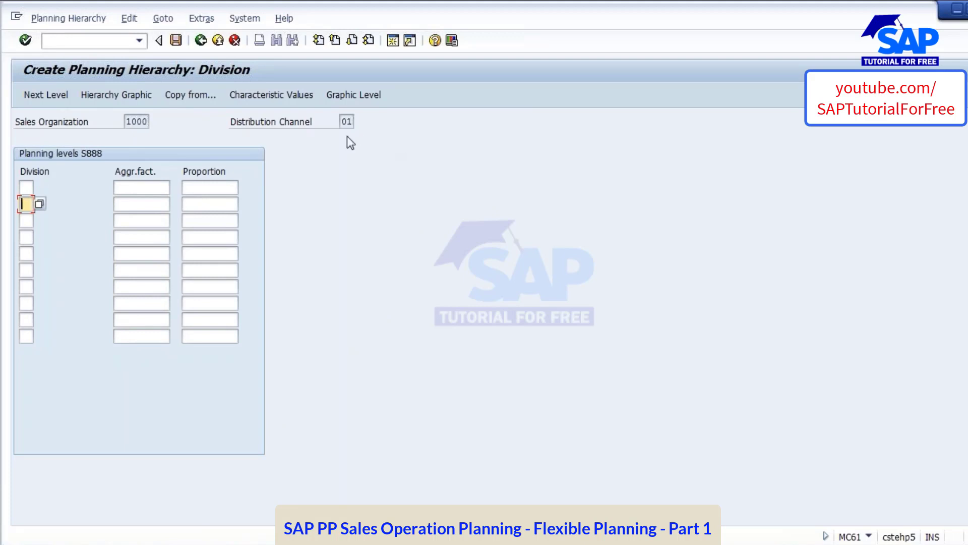
click(346, 122)
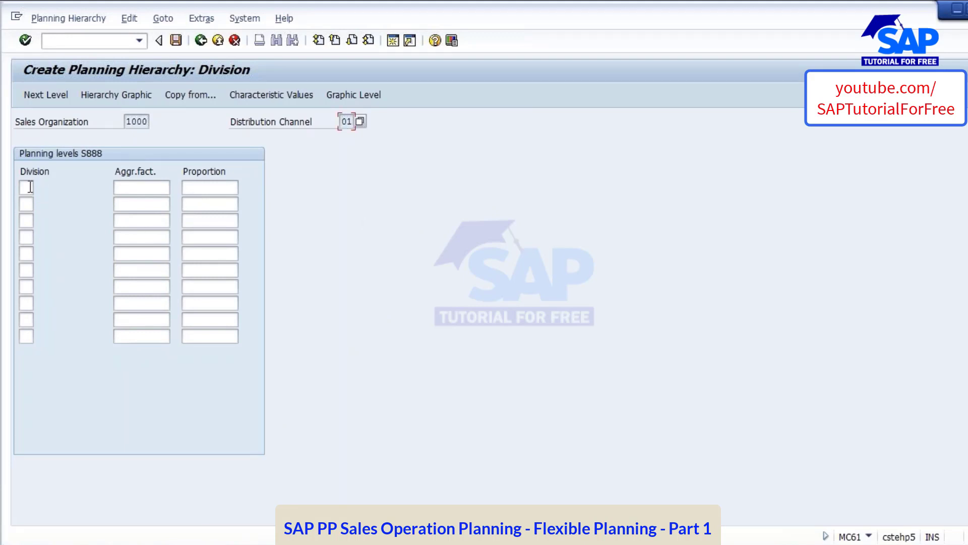
click(23, 202)
click(22, 187)
key(F4)
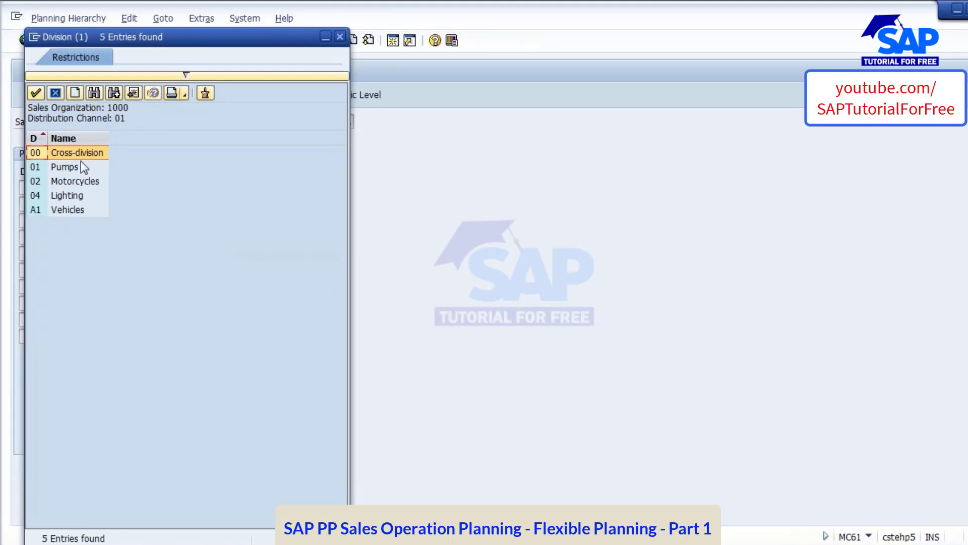
double_click(62, 168)
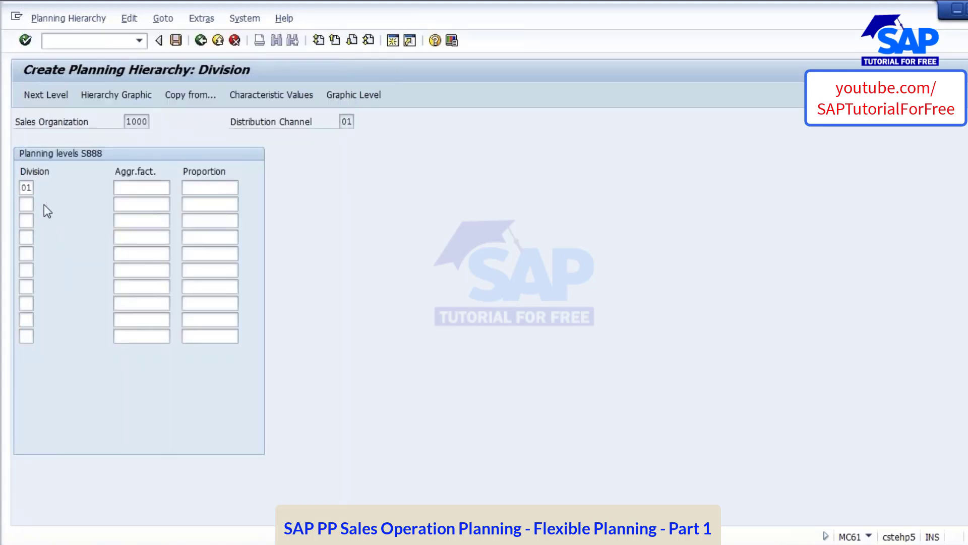
click(44, 204)
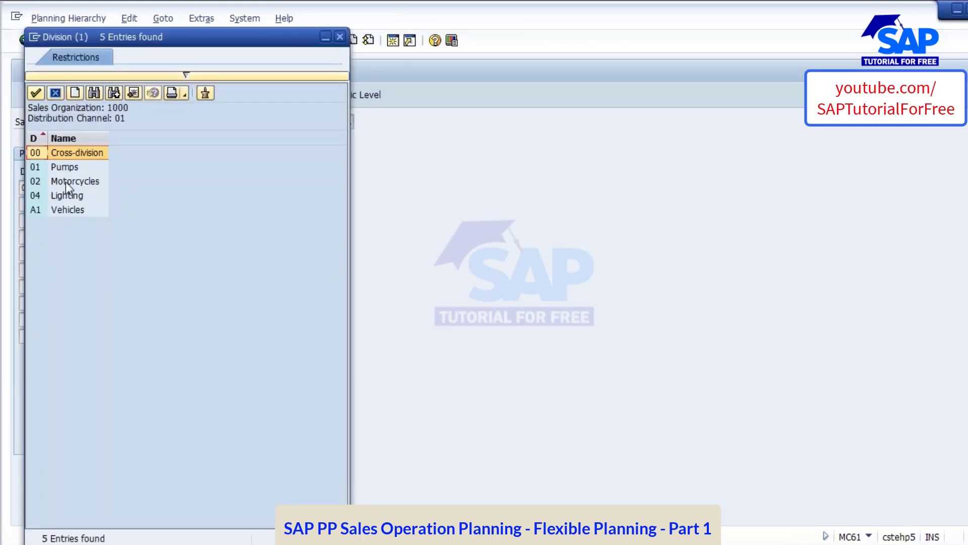
double_click(66, 182)
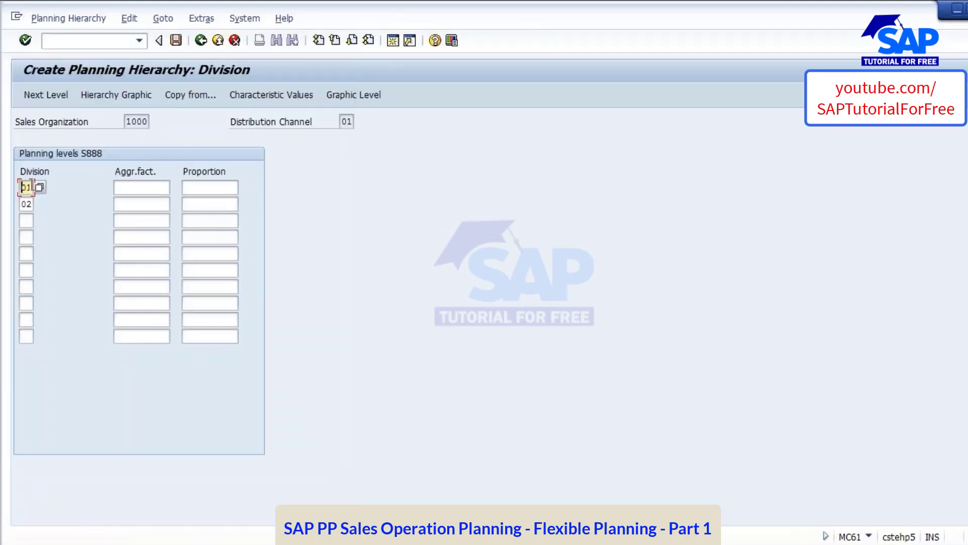
- Replace the first division with A1 (Vehicles) and set the aggregation factor of both divisions to 1
click(40, 187)
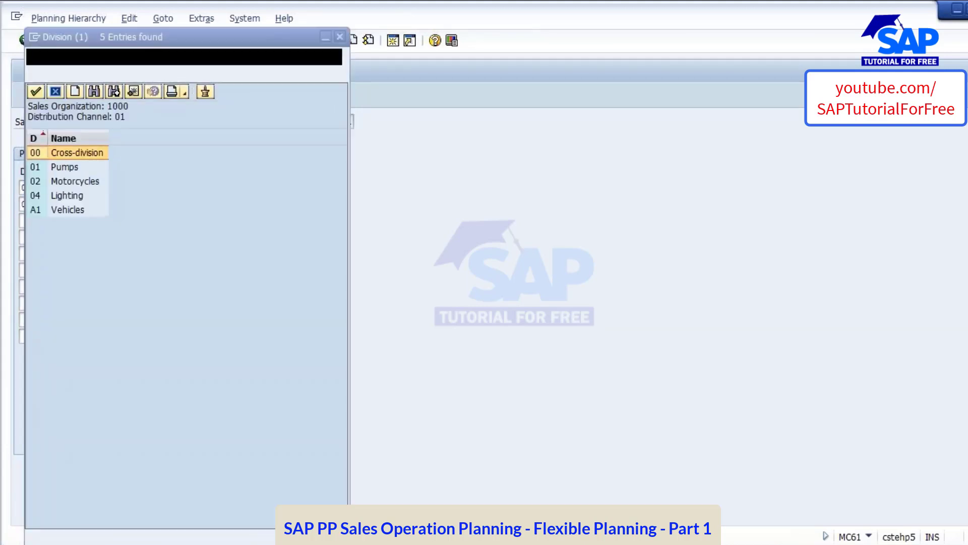
double_click(56, 209)
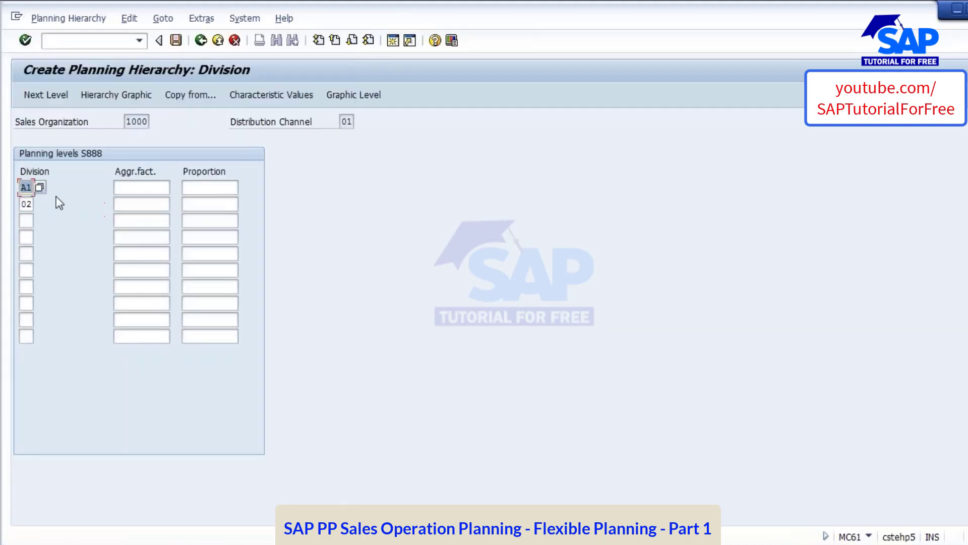
click(132, 184)
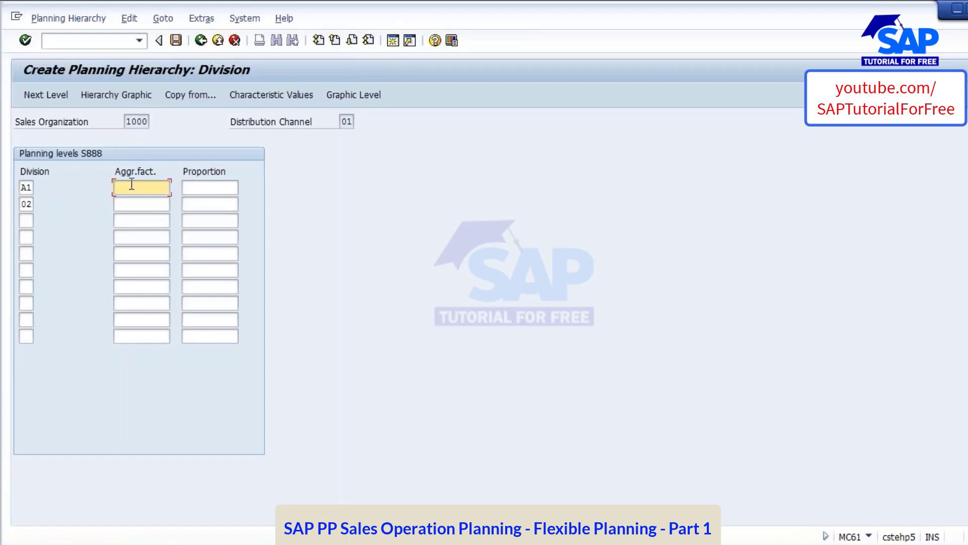
text(1)
click(133, 205)
text(1)
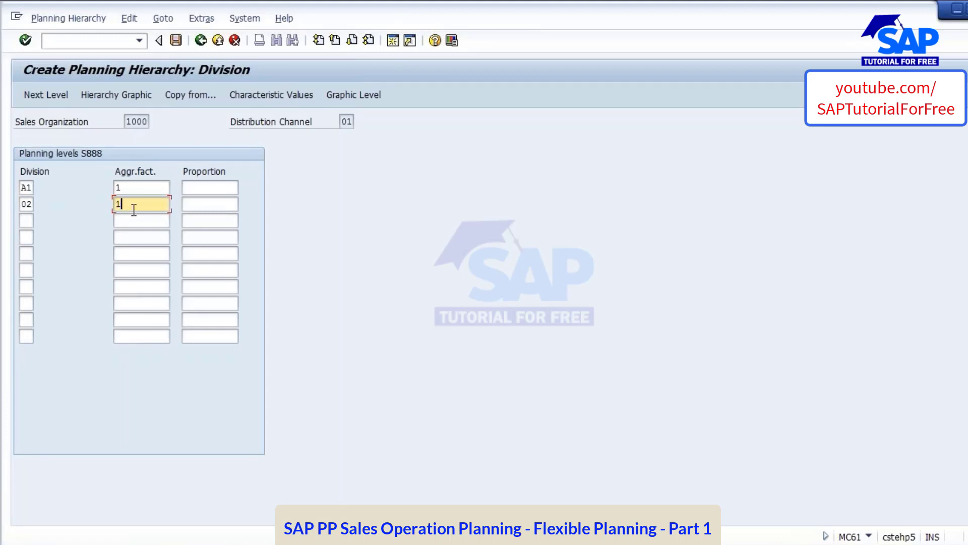
- Set the proportion to 75 for division A1 and 25 for division 02
click(213, 187)
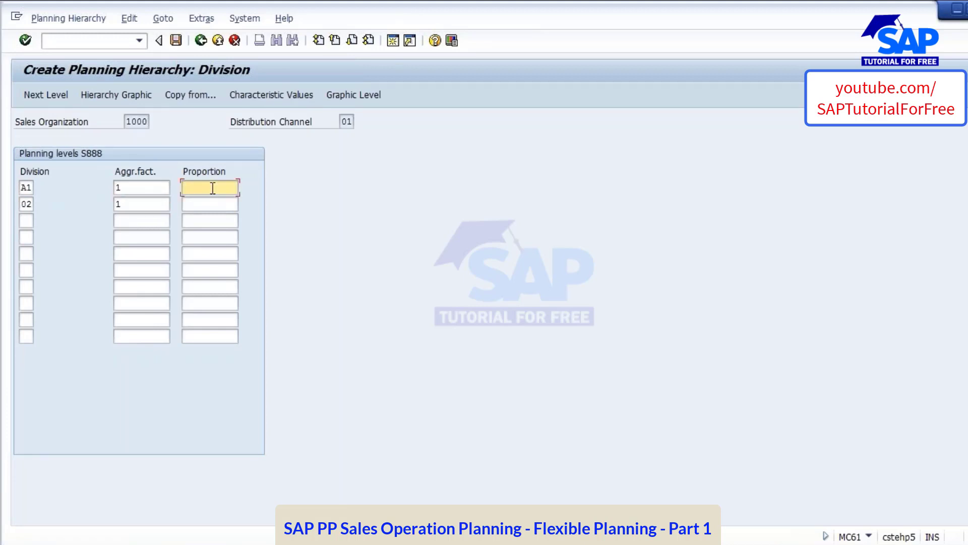
text(75)
click(203, 207)
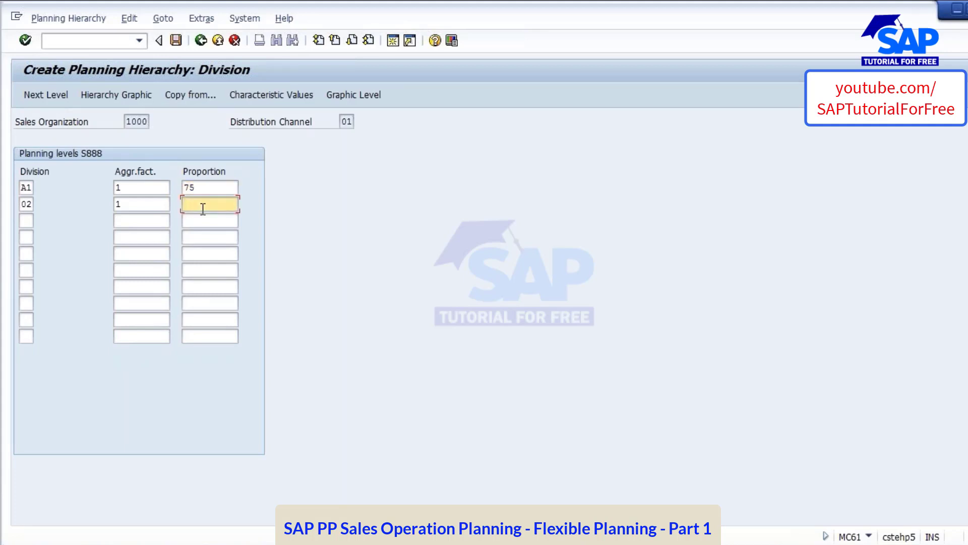
text(25)
- Review how the proportions divide distribution channel 01 between divisions A1 and 02
click(202, 189)
click(201, 208)
click(204, 191)
click(202, 204)
click(346, 122)
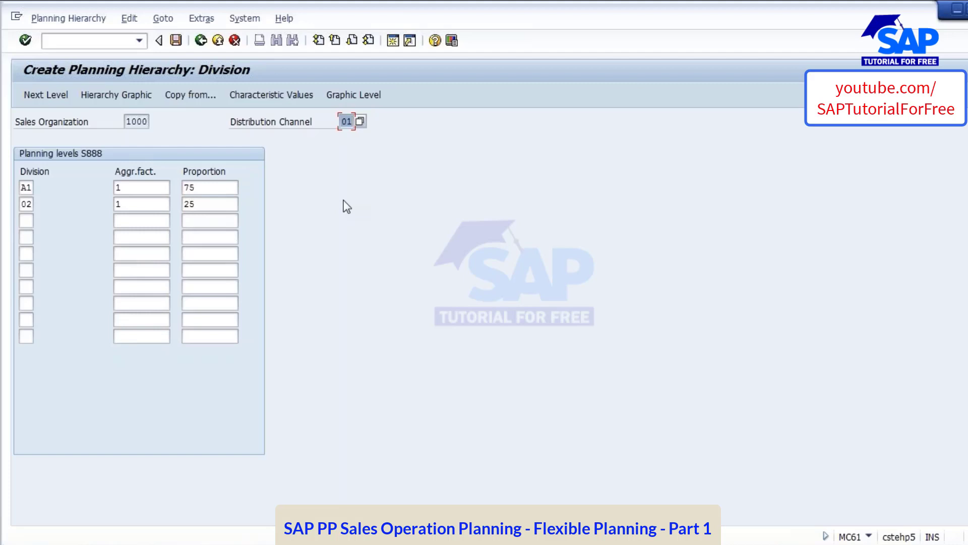
click(218, 191)
click(25, 187)
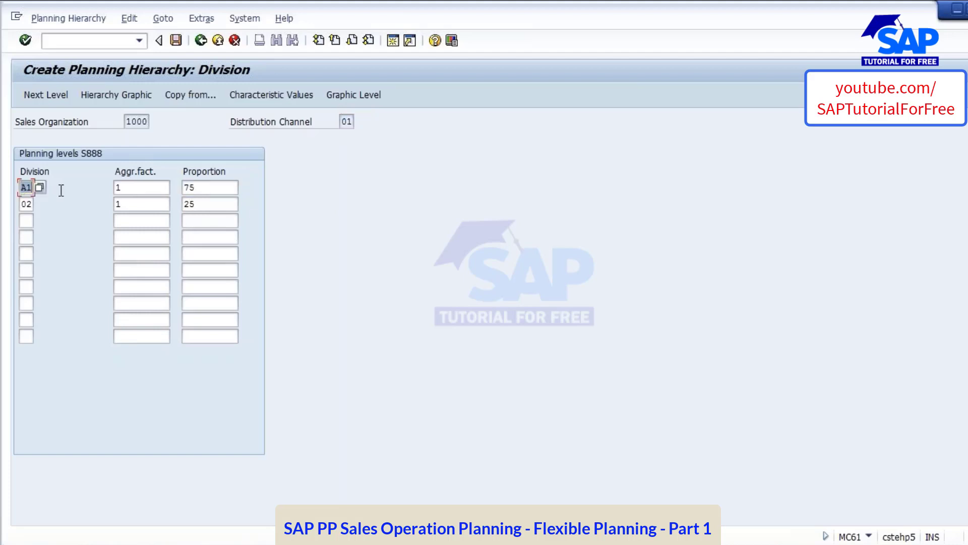
click(212, 204)
click(25, 204)
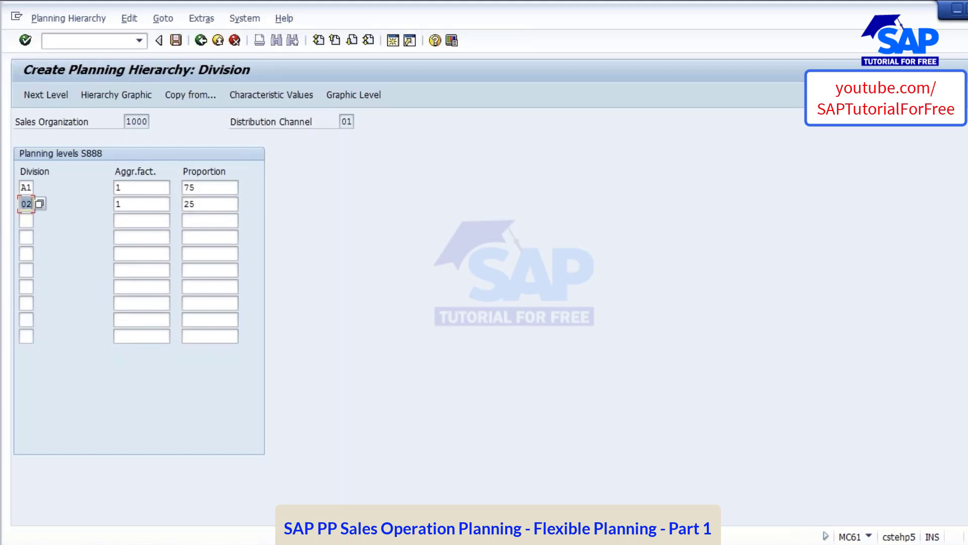
- Select division A1 and go to its next planning level, Material
key(Return)
key(alt+Tab)
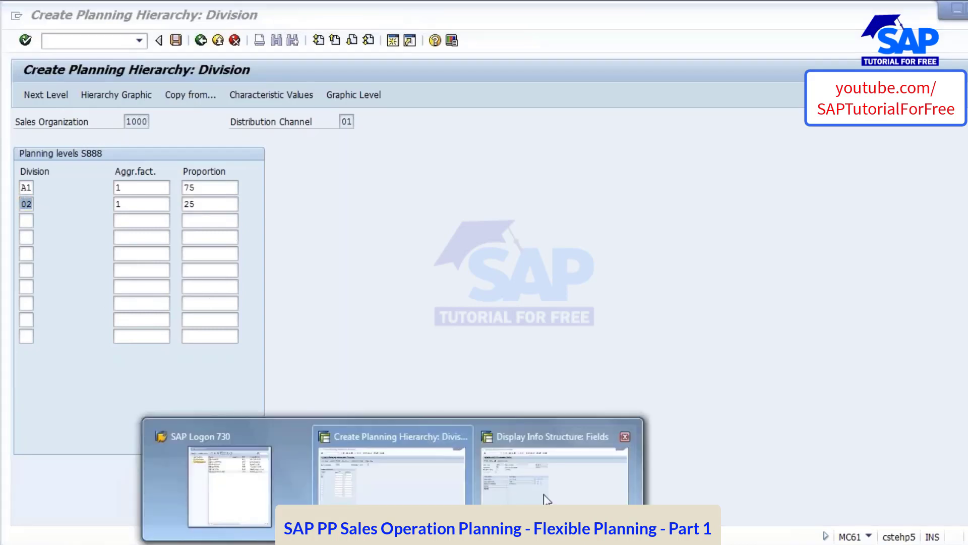
key(alt+Tab)
click(28, 187)
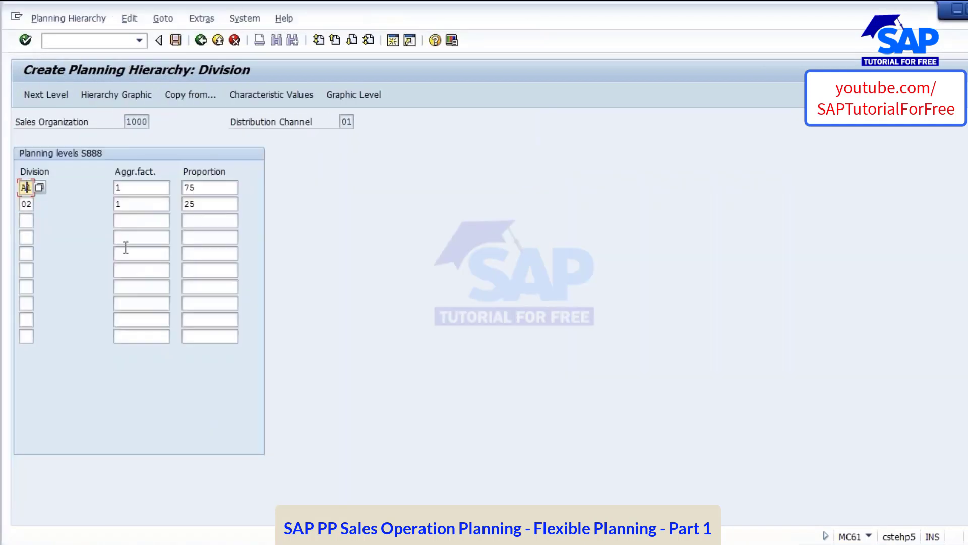
click(35, 95)
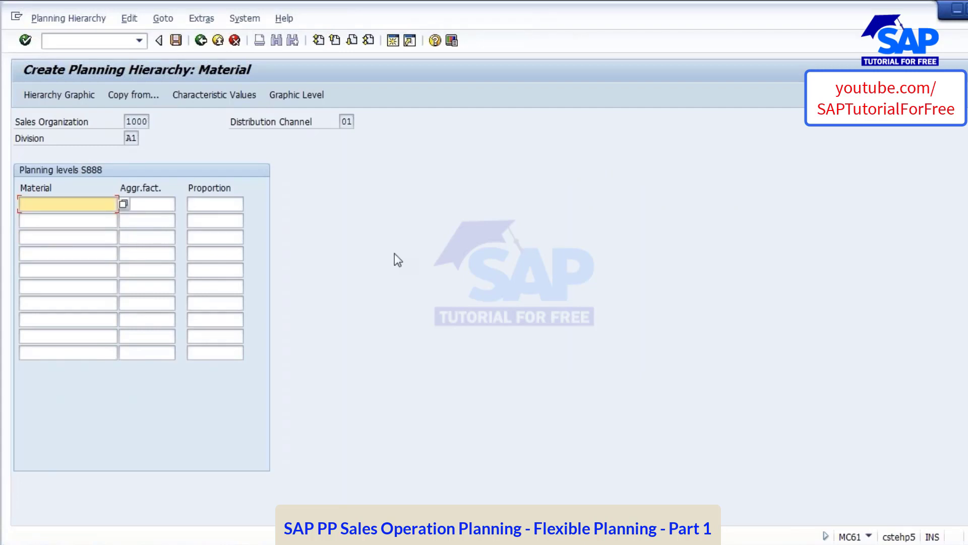
- Open MM60 in a new session and list the materials of type FERT in plant 1000
click(392, 43)
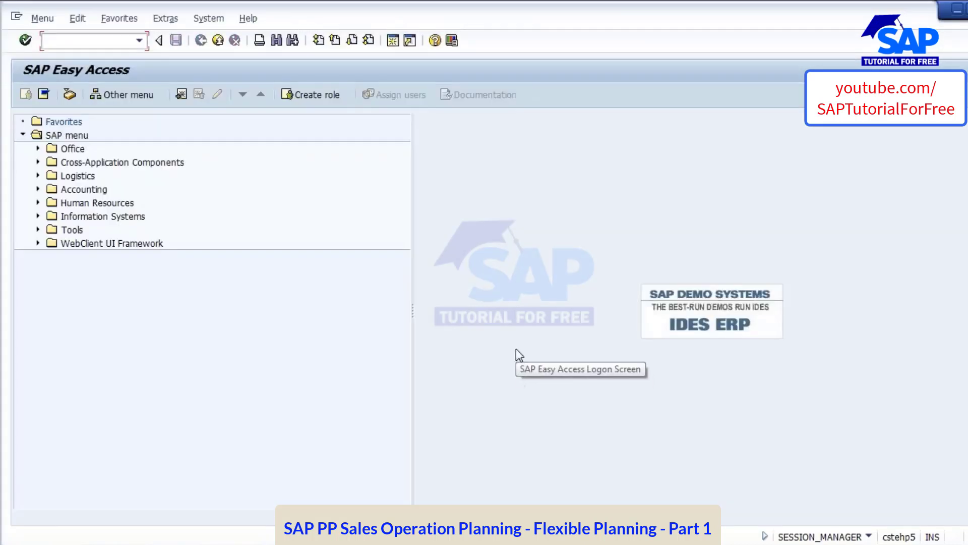
text(MM60)
key(Return)
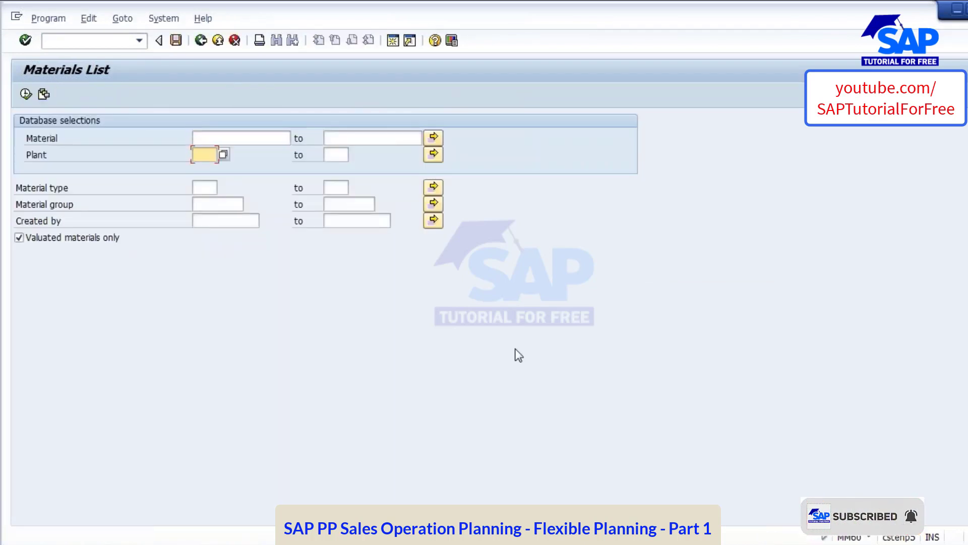
text(1000)
key(Tab)
key(Tab)
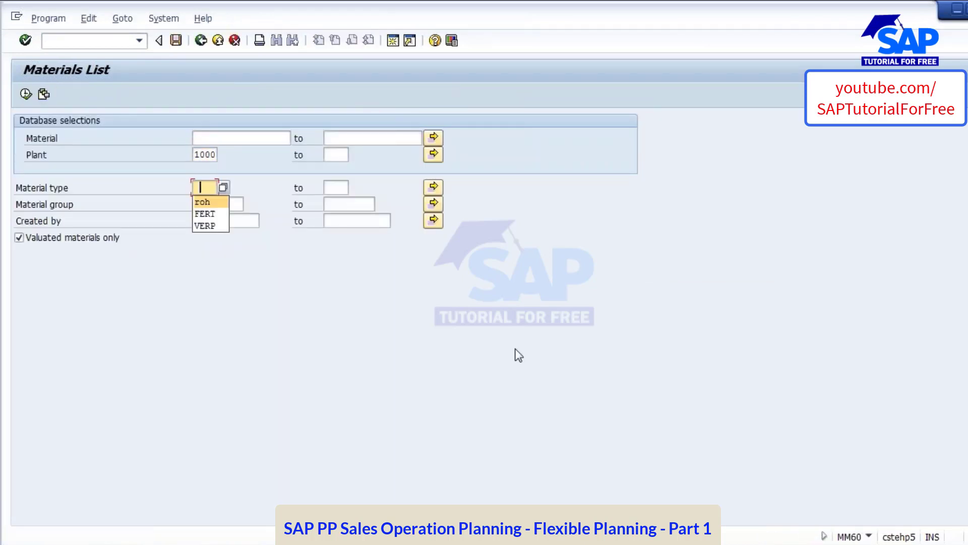
key(Down)
key(Return)
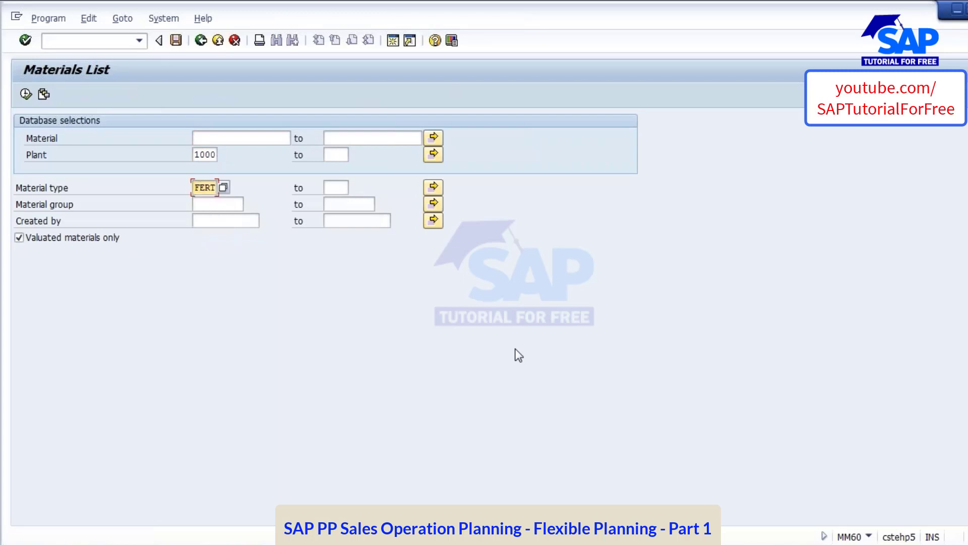
key(F8)
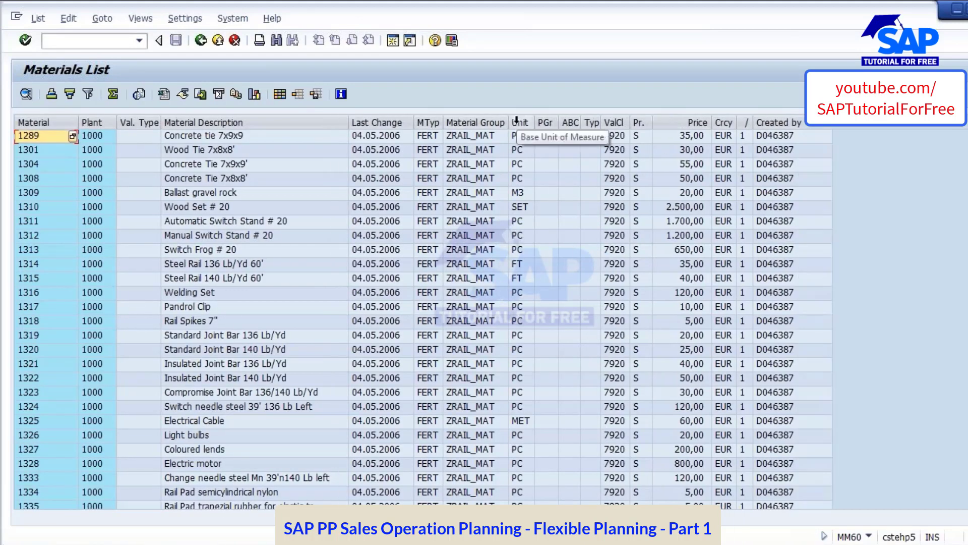
- Sort the materials list in ascending order by base unit of measure and widen the Material column to show full material numbers
click(520, 122)
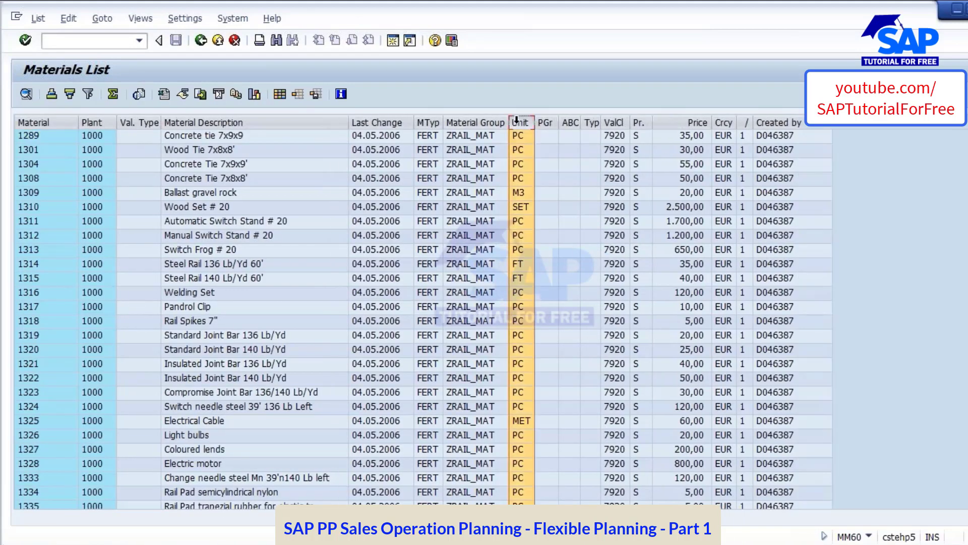
click(52, 95)
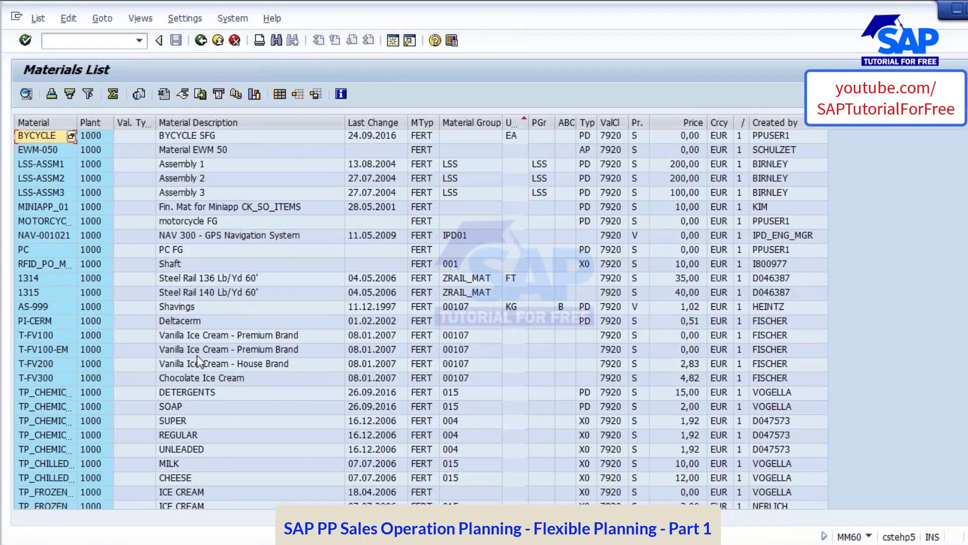
scroll(198, 362, down, 1)
scroll(201, 361, down, 2)
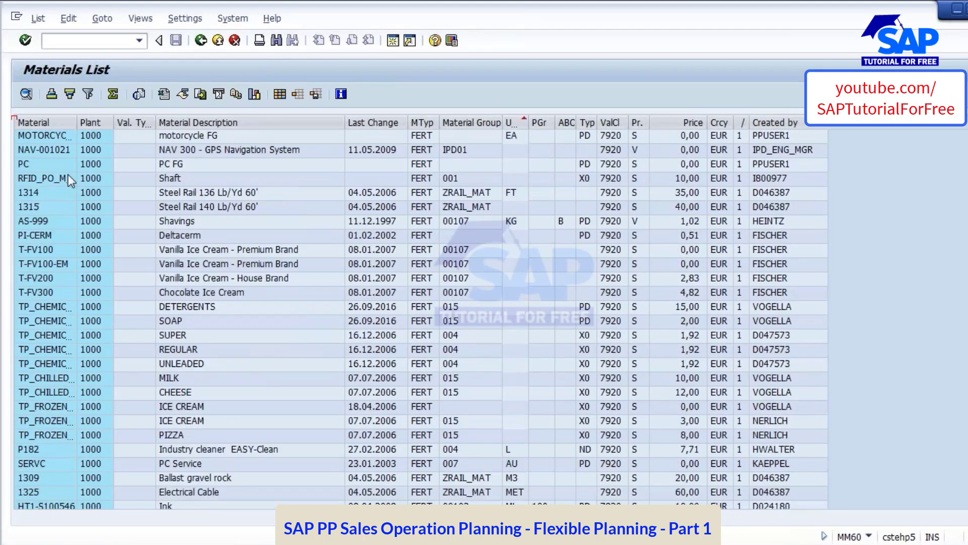
drag(77, 122, 169, 136)
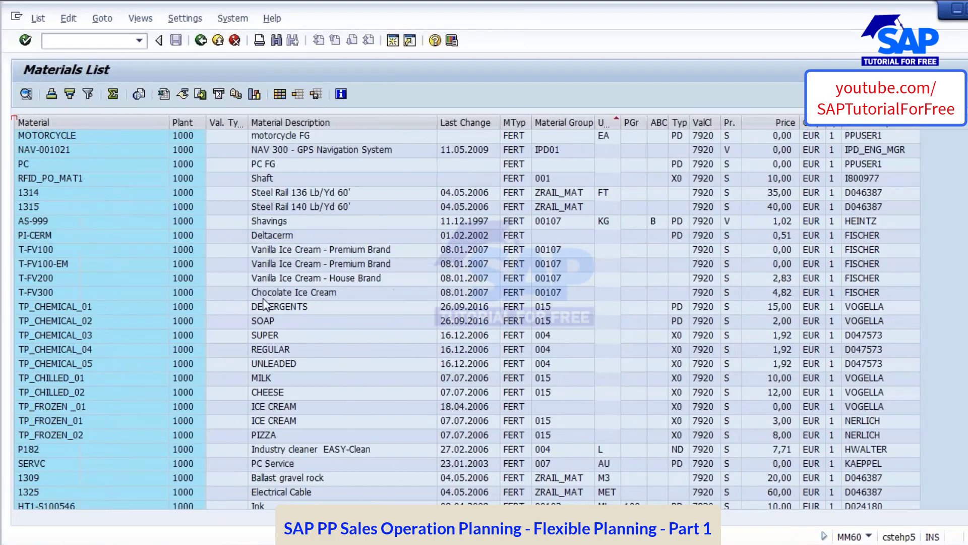
- Copy TP_CHILLED_01 from the materials list and enter TP_CHILLED_01 and TP_CHILLED_02 as the materials of division A1 in the planning hierarchy
click(70, 311)
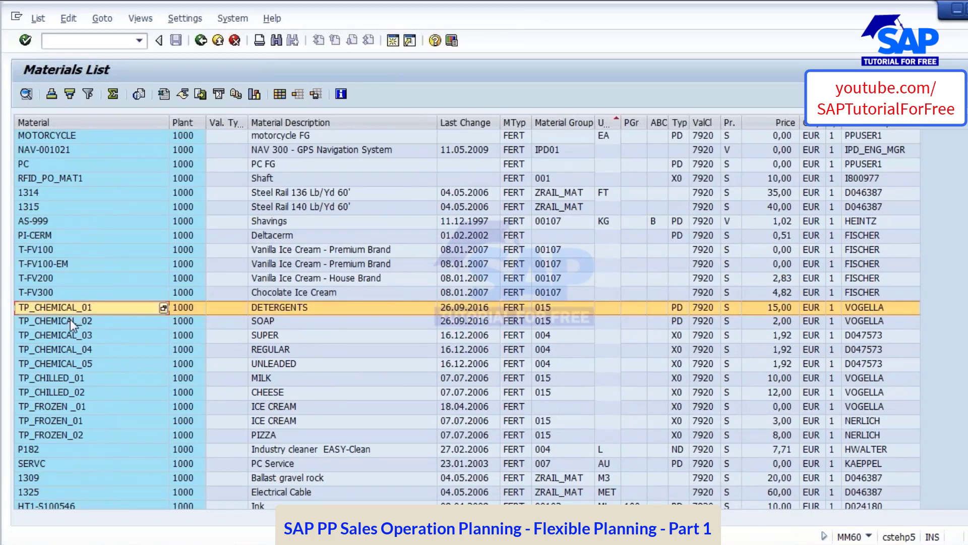
click(71, 320)
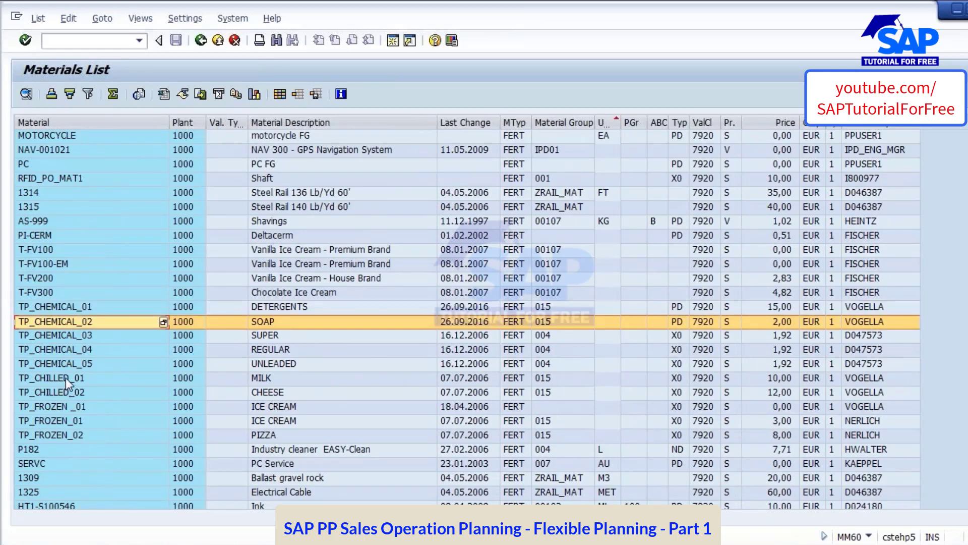
click(66, 377)
click(71, 391)
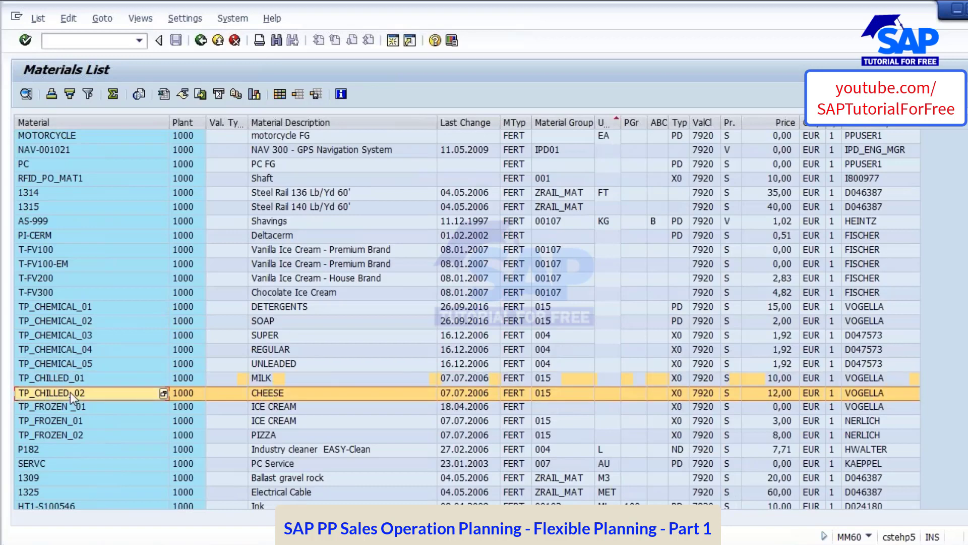
click(70, 377)
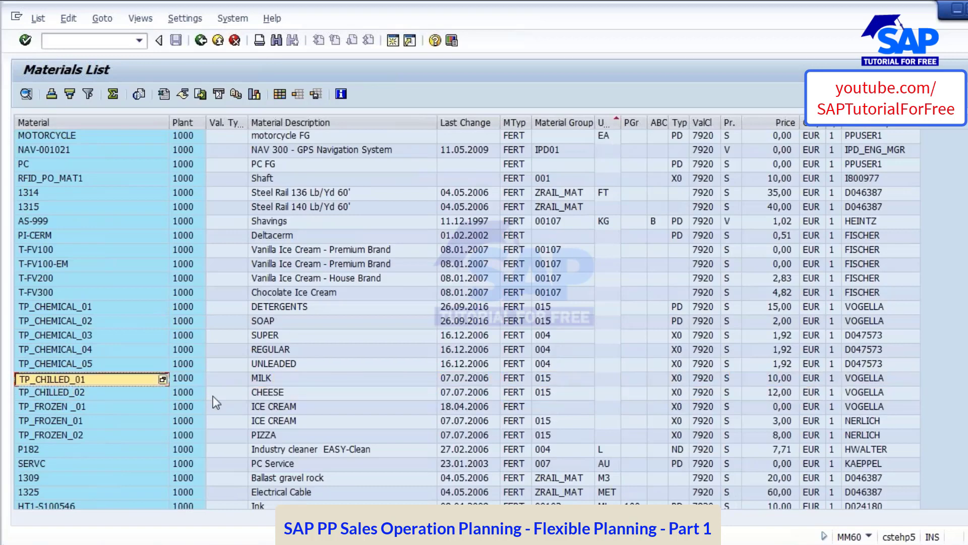
key(Return)
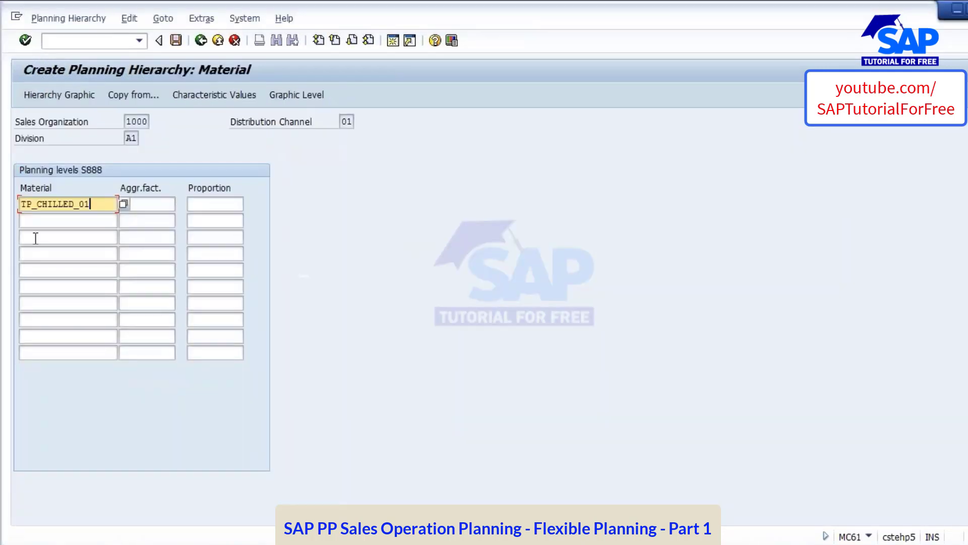
click(36, 219)
text(TP_CHILLED_01)
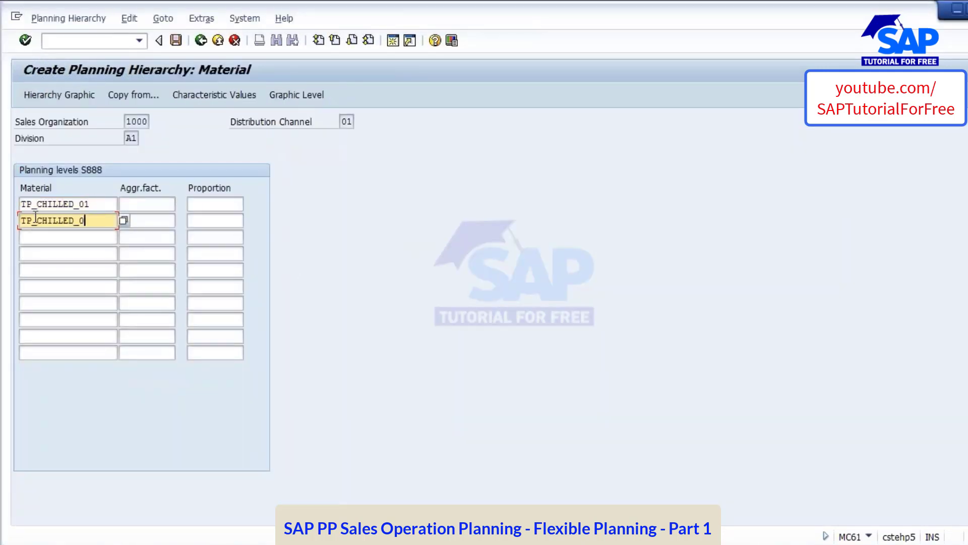
text(2)
- Set the aggregation factor to 1 for both TP_CHILLED materials of division A1
click(144, 204)
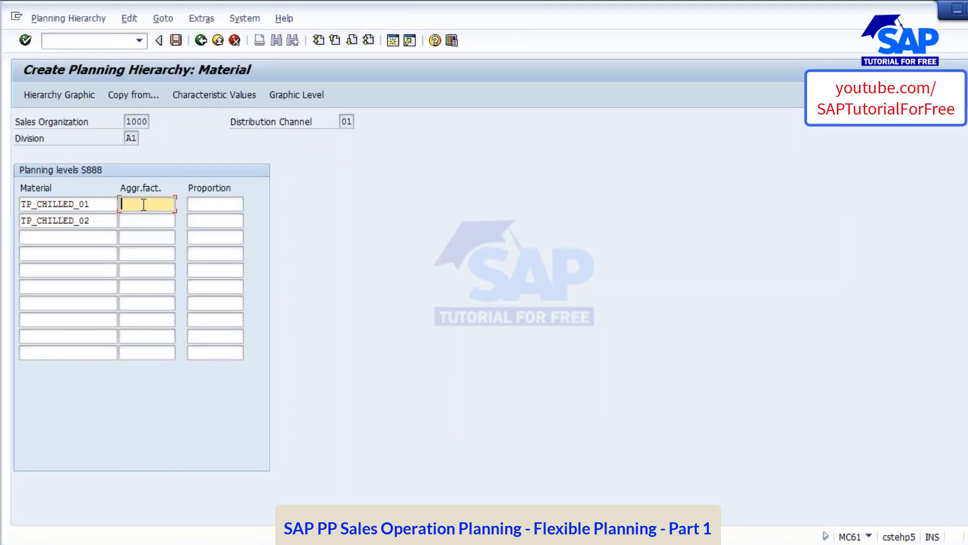
text(1)
click(142, 221)
text(1)
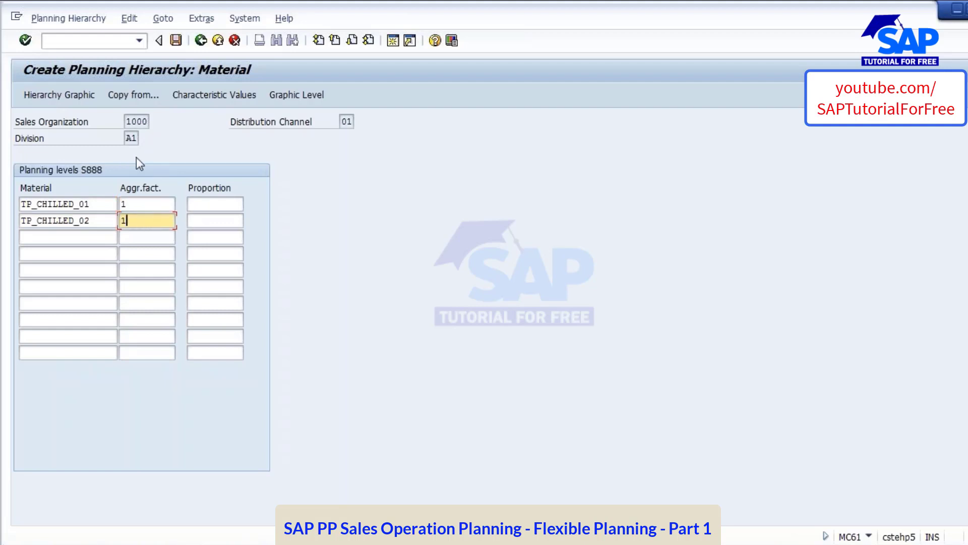
double_click(129, 139)
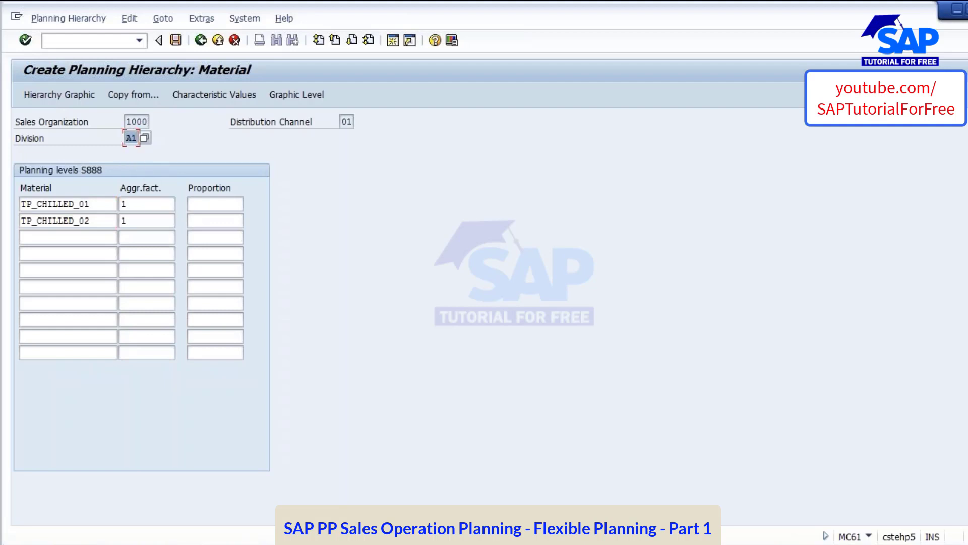
- Set the proportion to 50 for TP_CHILLED_01 and 50 for TP_CHILLED_02, and confirm the entries
click(209, 205)
text(50)
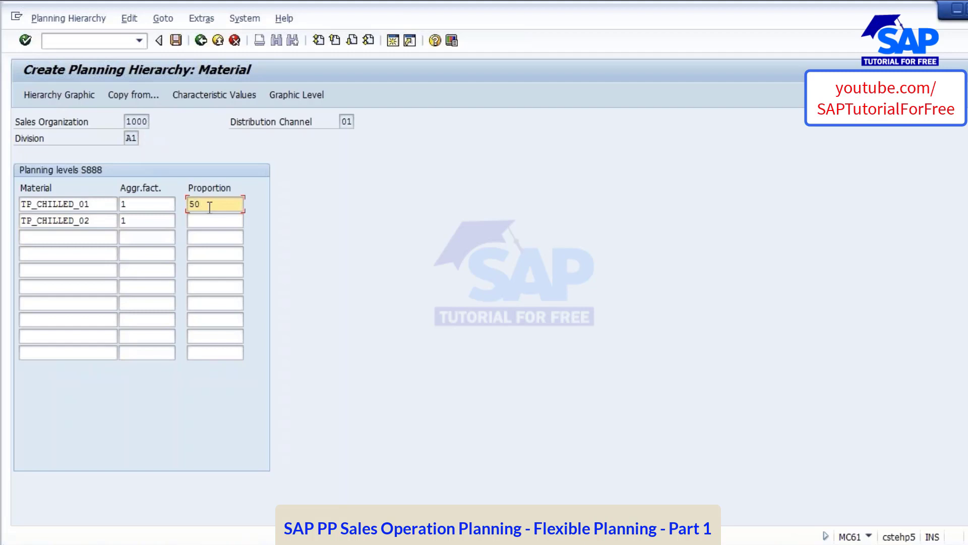
key(Down)
text(50)
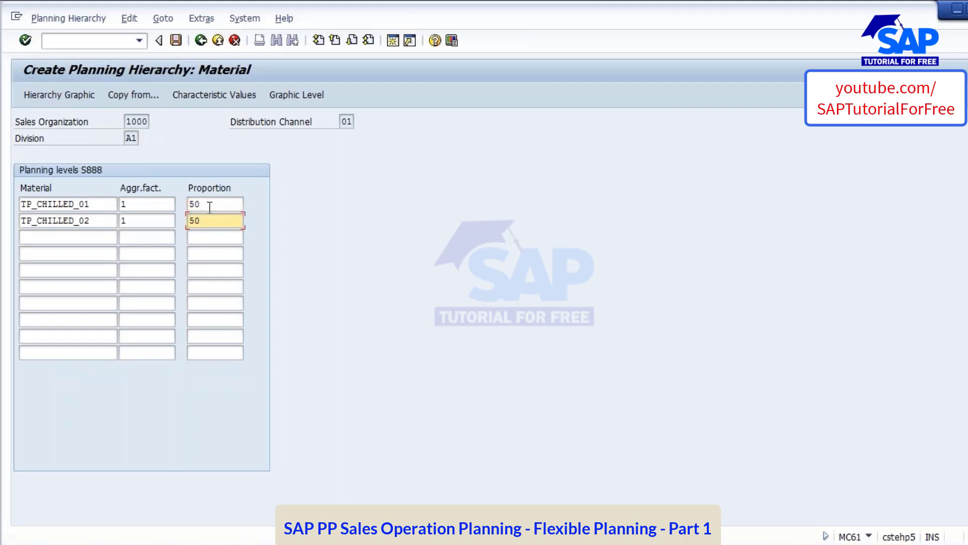
double_click(209, 205)
drag(102, 207, 10, 209)
drag(206, 220, 9, 227)
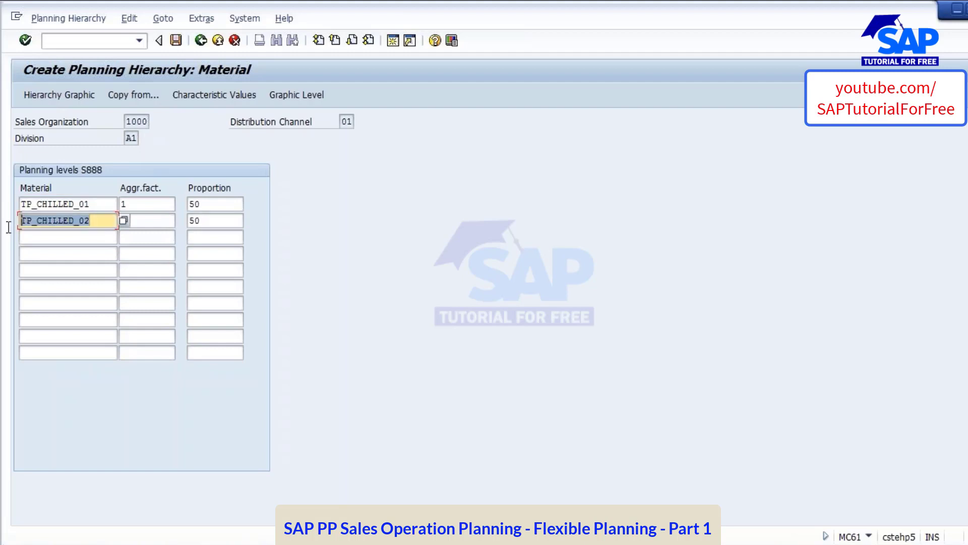
key(Return)
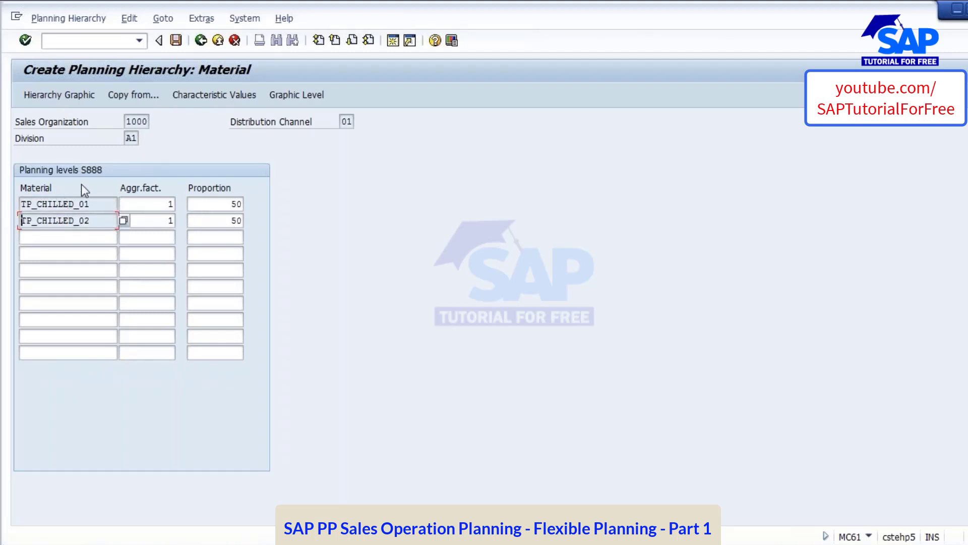
- Return to the division level, select division 02 and go to its next planning level, Material
click(201, 40)
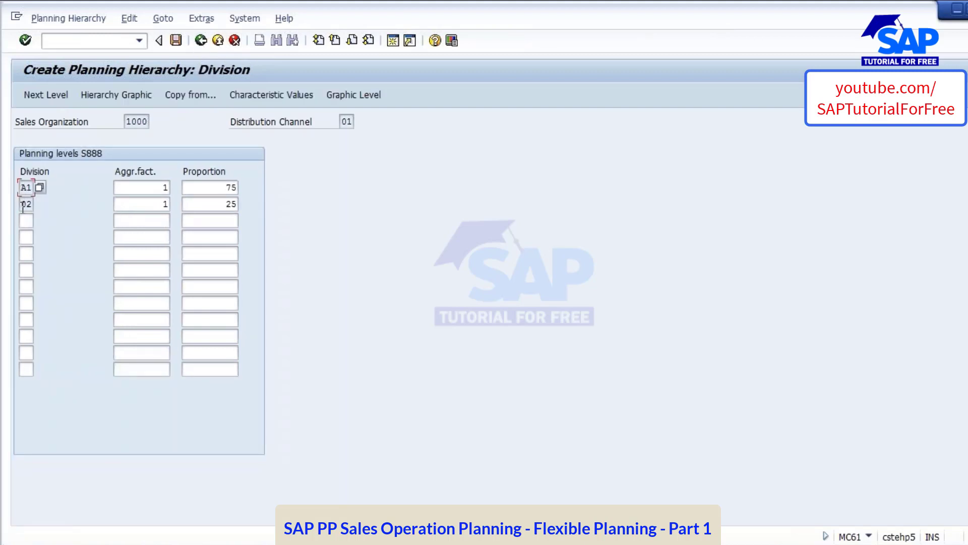
click(23, 204)
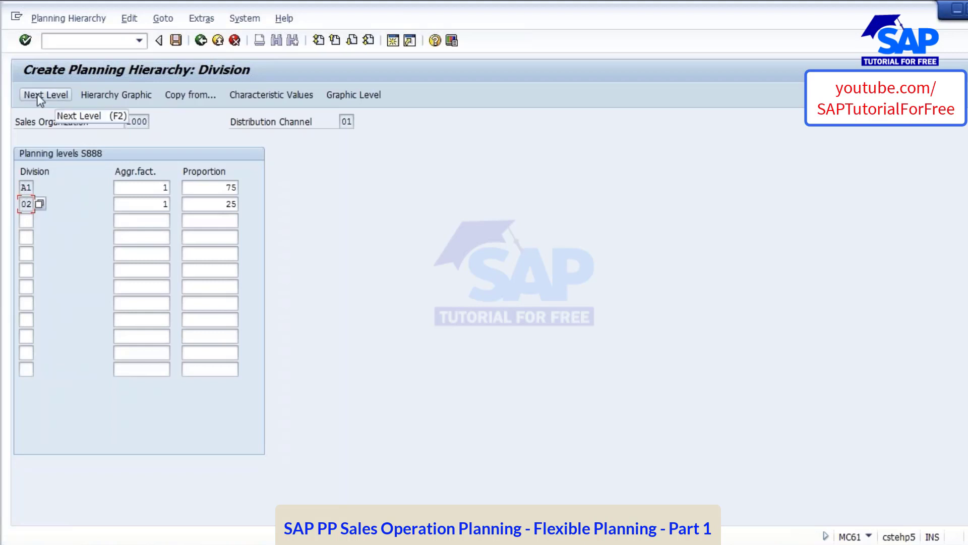
click(56, 96)
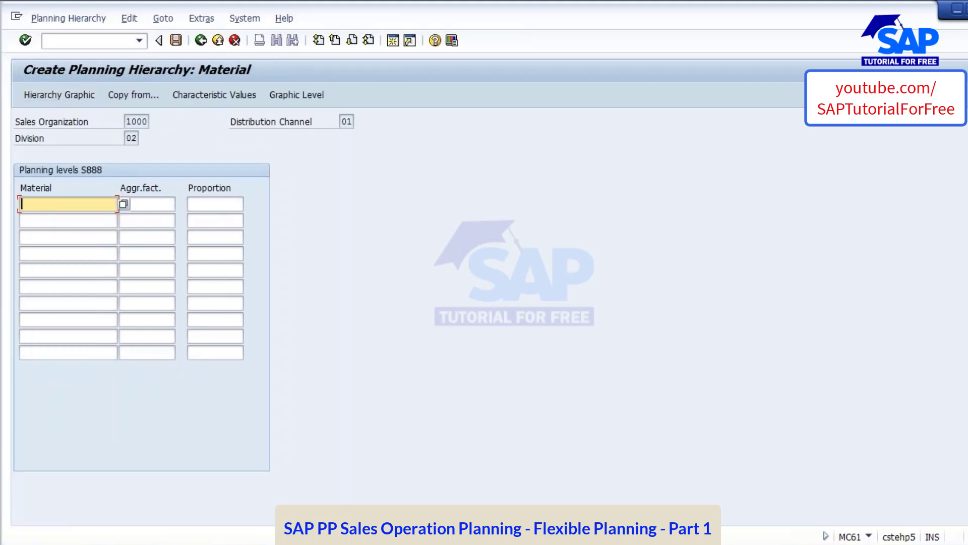
click(126, 138)
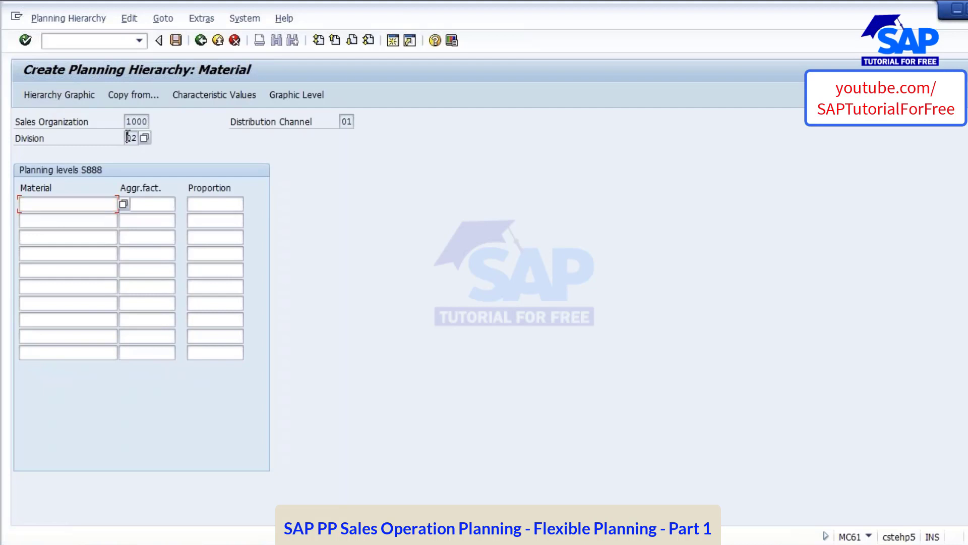
click(37, 210)
click(38, 221)
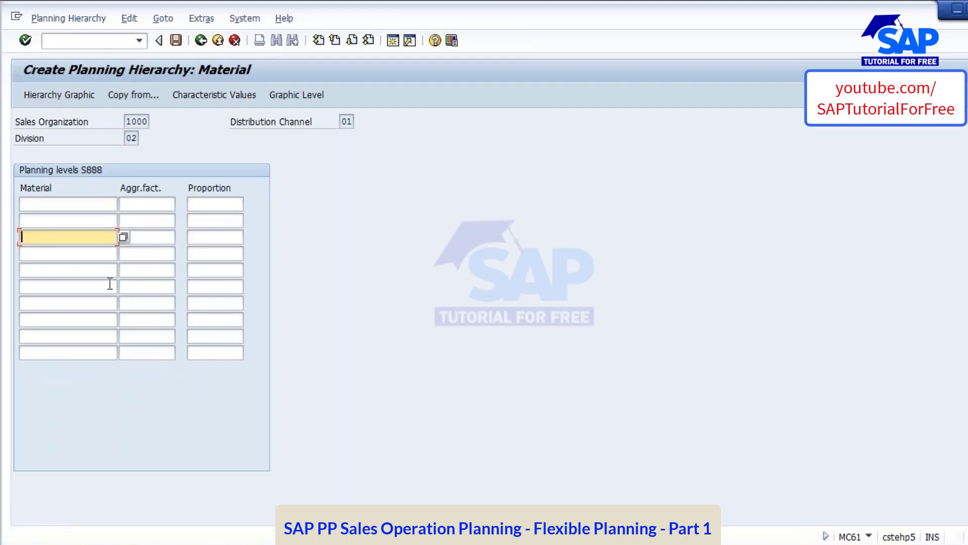
- Copy TP_FROZEN_01 from the materials list and enter TP_FROZEN_01 and TP_FROZEN_02 as the materials of division 02
key(F4)
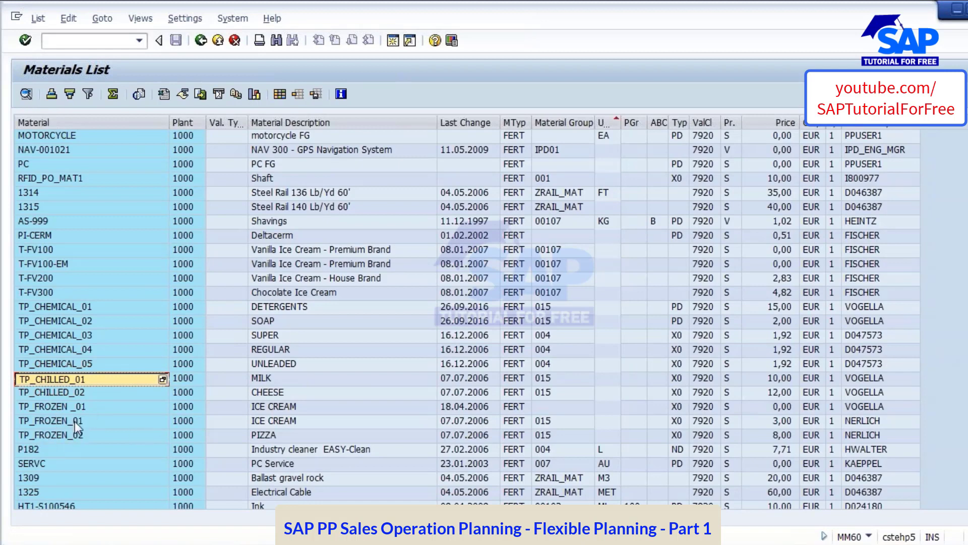
click(61, 423)
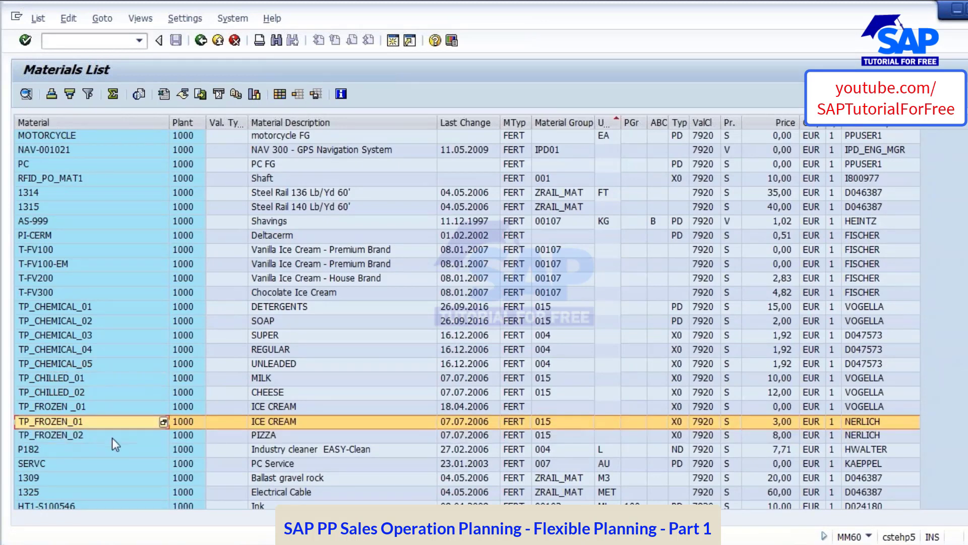
click(59, 419)
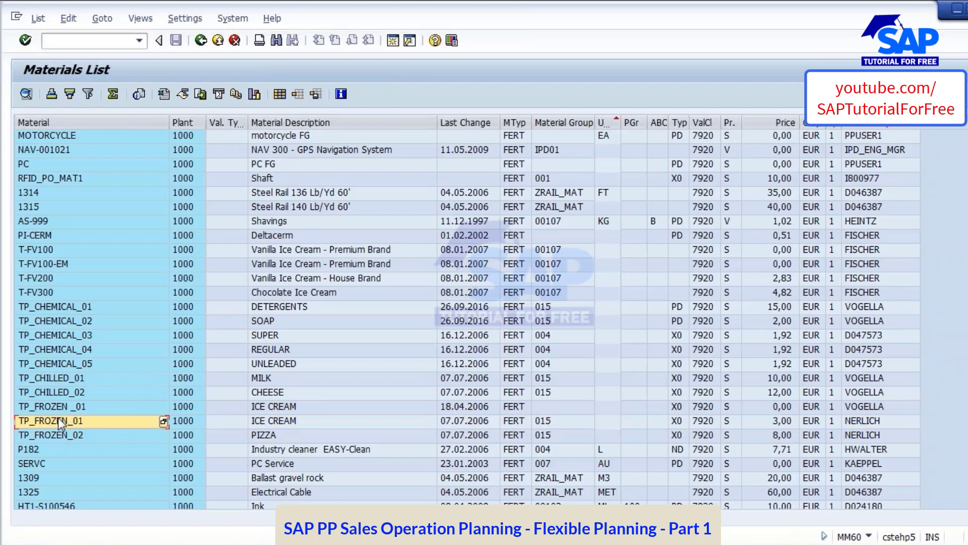
key(alt+Tab)
click(46, 204)
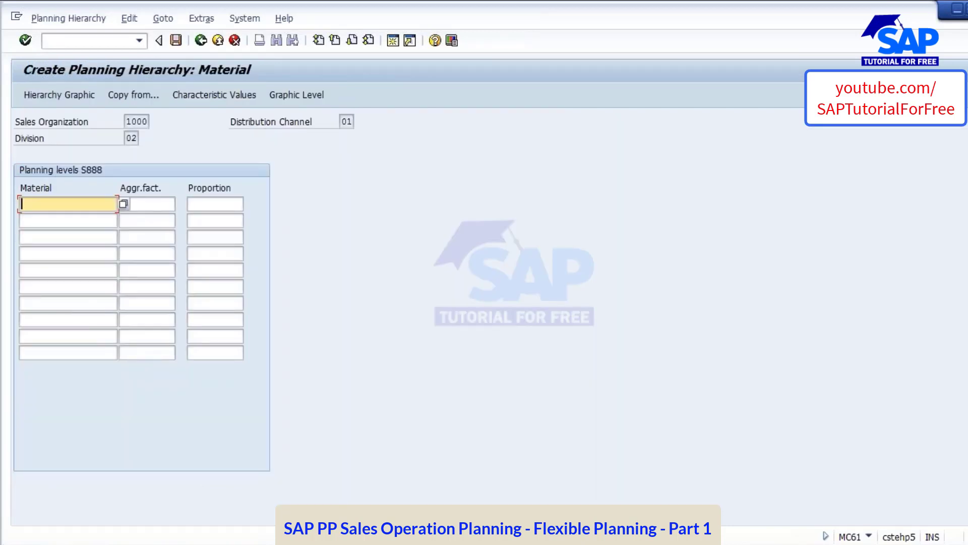
key(ctrl+v)
click(45, 219)
key(ctrl+v)
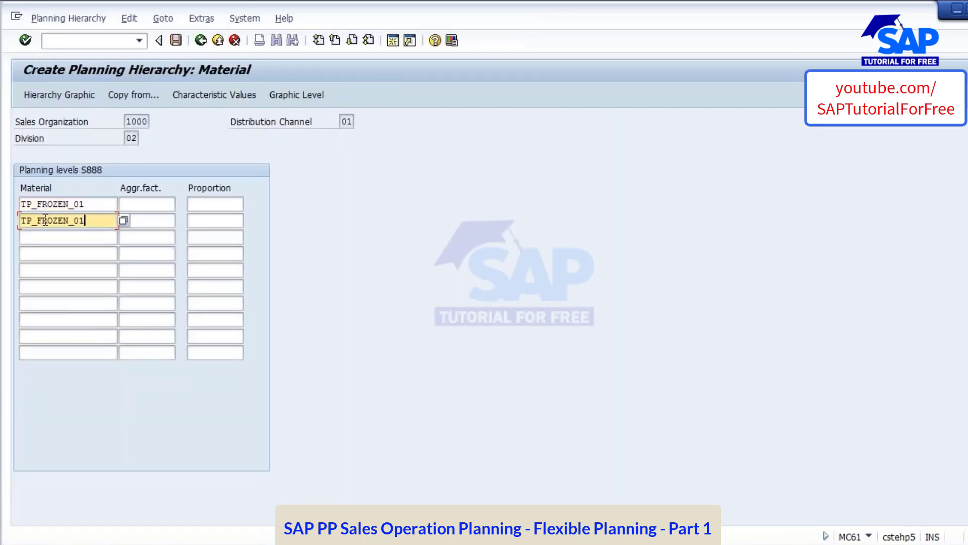
- Set the aggregation factor to 1 for both TP_FROZEN materials of division 02
click(139, 204)
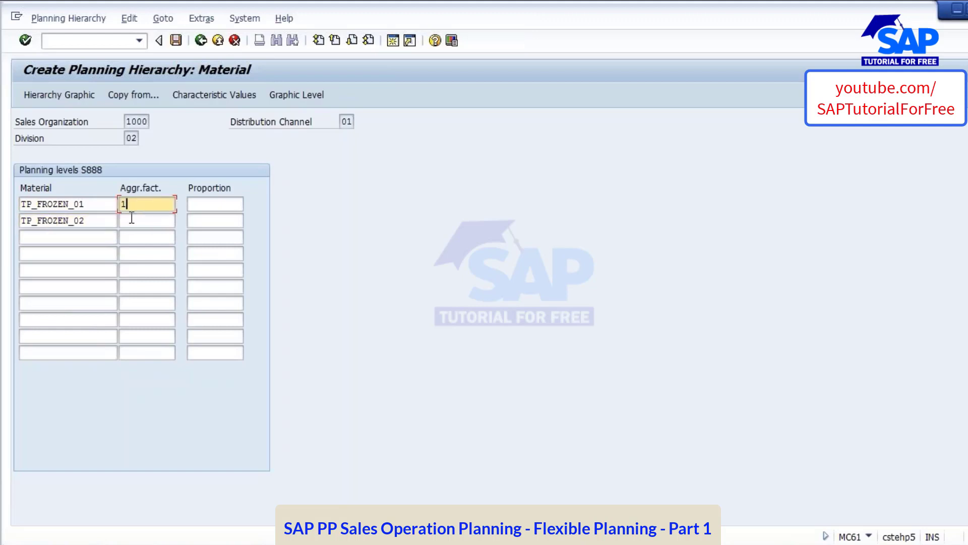
text(1)
click(130, 217)
text(1)
- Set the proportion to 60 for TP_FROZEN_01 and 40 for TP_FROZEN_02, and confirm the entries
click(190, 205)
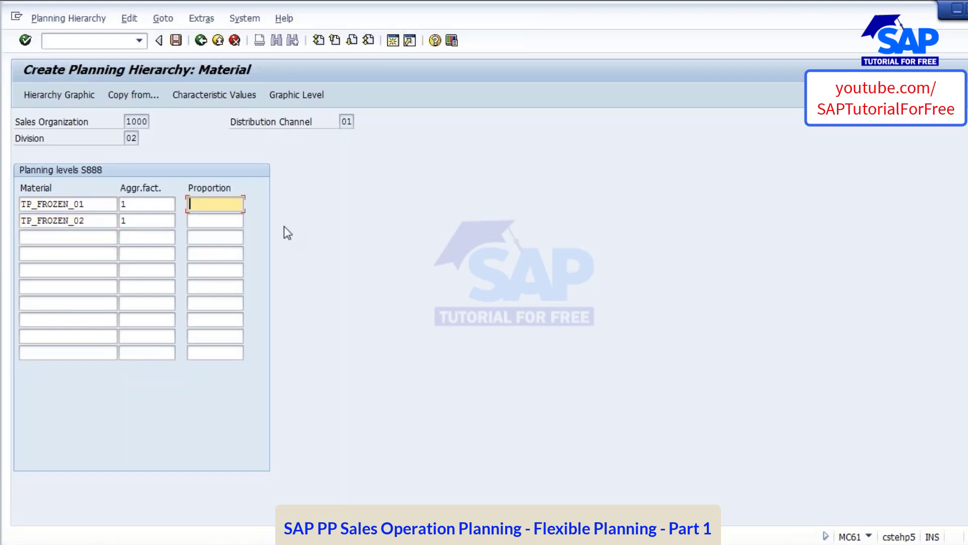
text(60)
key(Down)
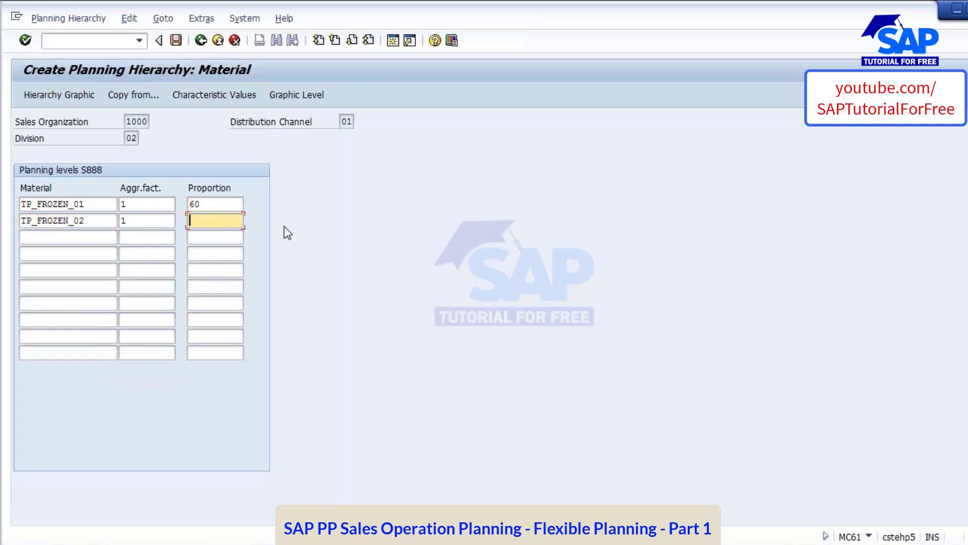
text(40)
key(Return)
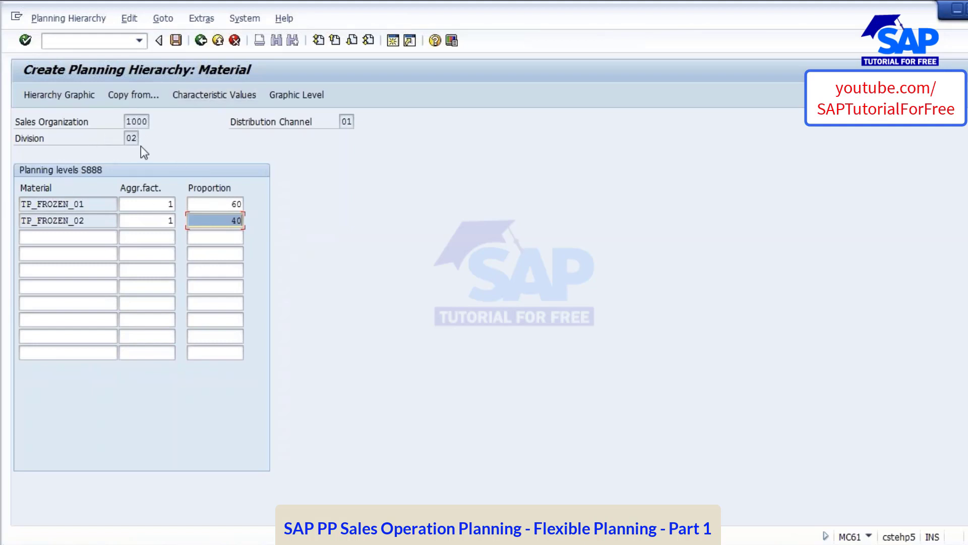
- Check the sales organization of the hierarchy and save the planning hierarchy
click(143, 122)
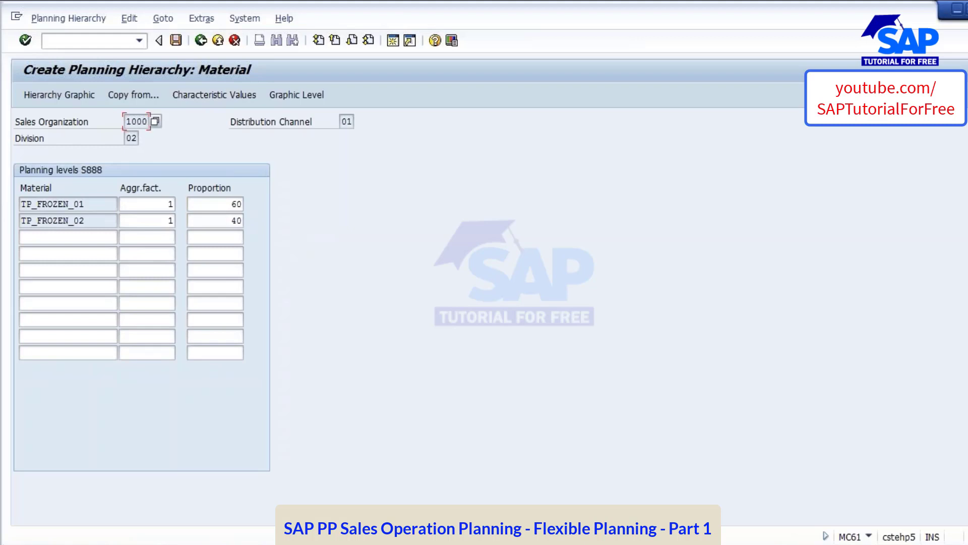
key(Tab)
key(Tab)
click(176, 40)
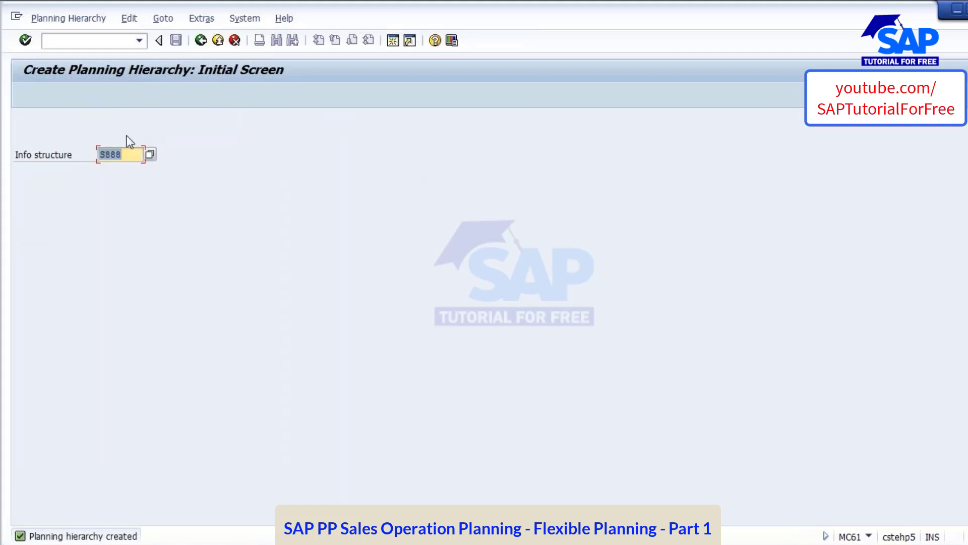
- Display the planning hierarchy of info structure S888 for sales organization 1000 and distribution channel 01
click(64, 20)
click(64, 70)
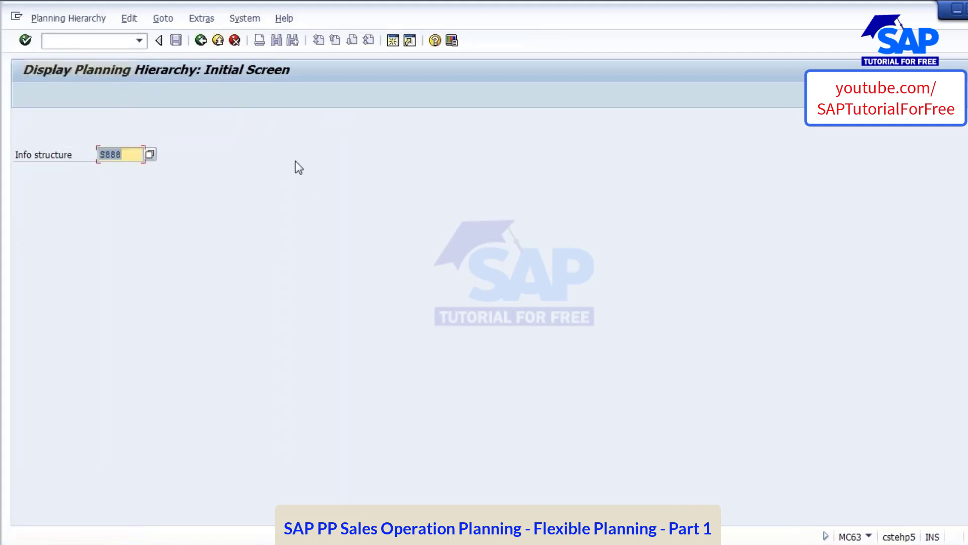
key(Return)
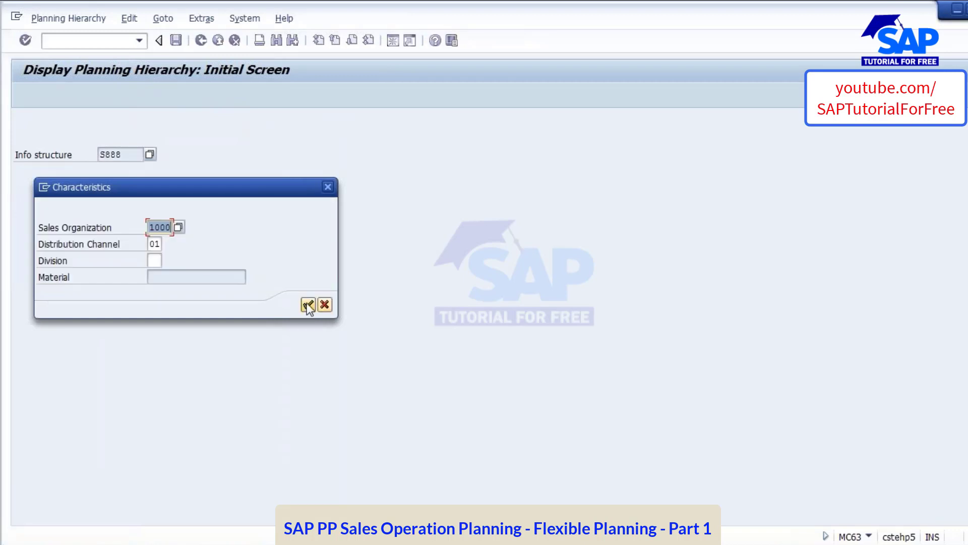
click(308, 304)
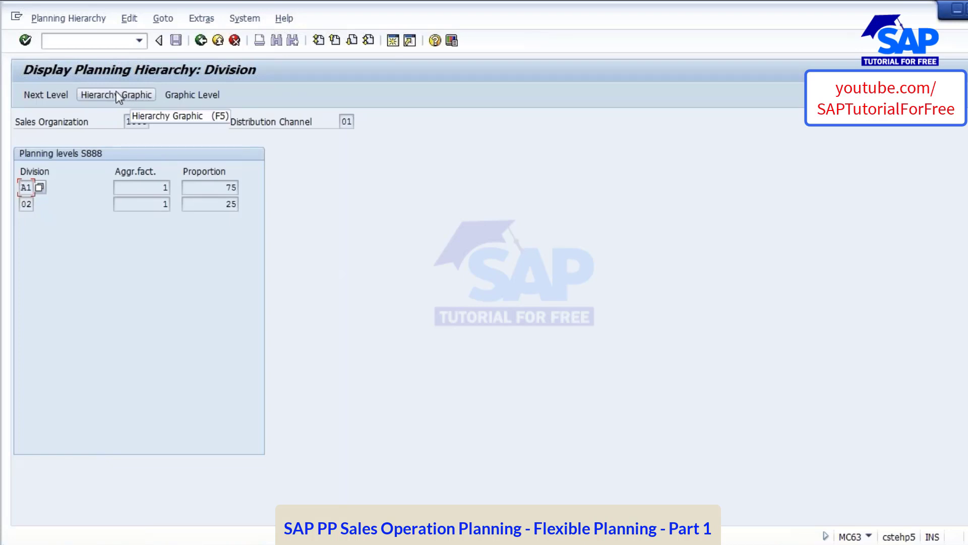
- Open the hierarchy graphic, examine the materials assigned under divisions A1 and 02, and close the graphic
click(117, 93)
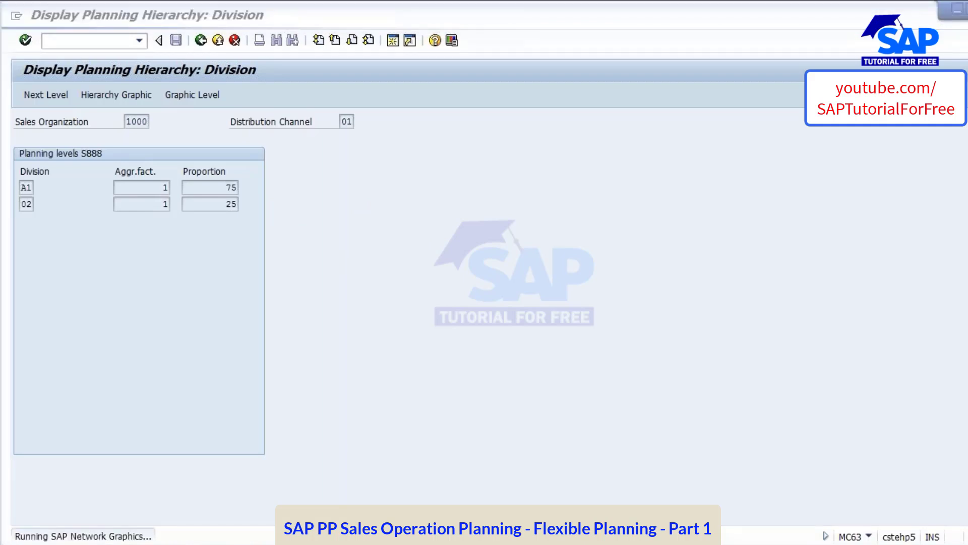
click(556, 292)
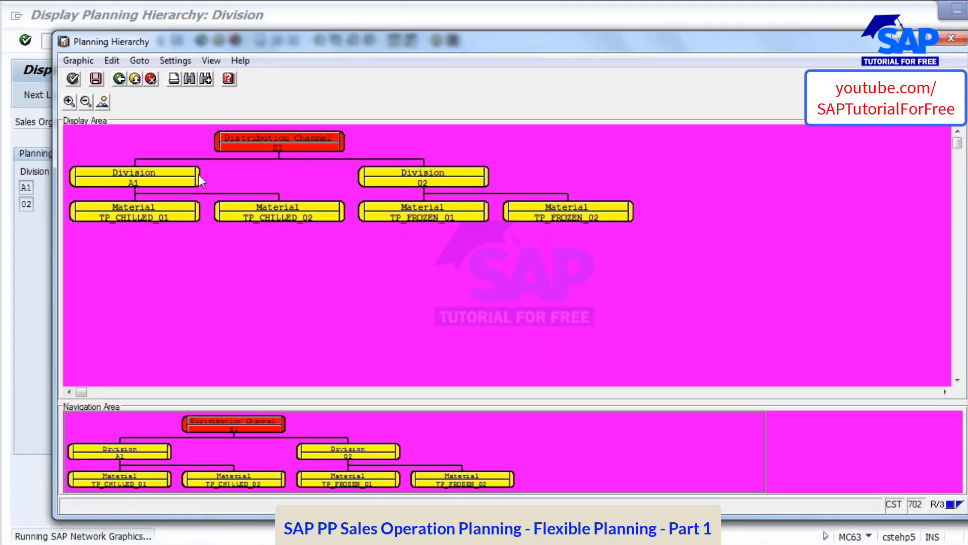
click(117, 213)
click(267, 214)
click(388, 214)
click(567, 212)
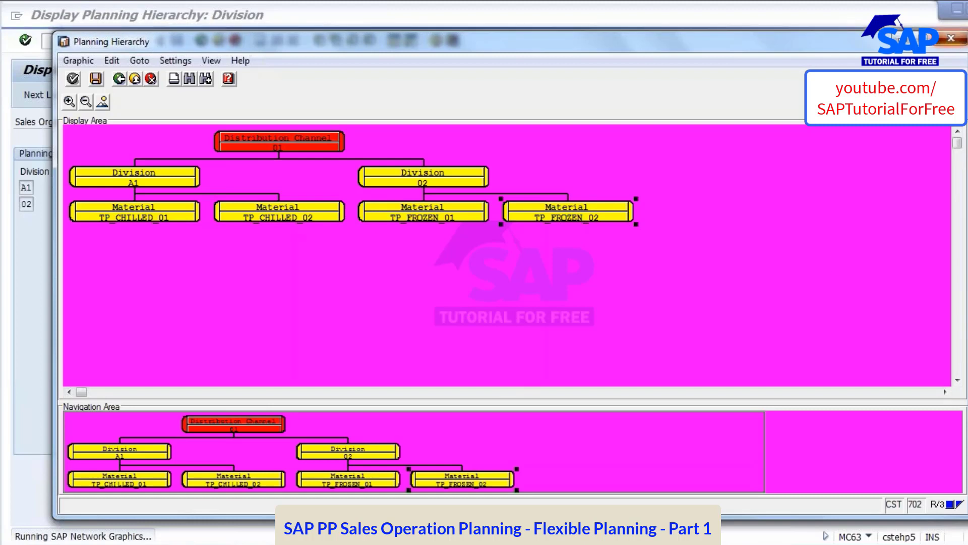
click(950, 38)
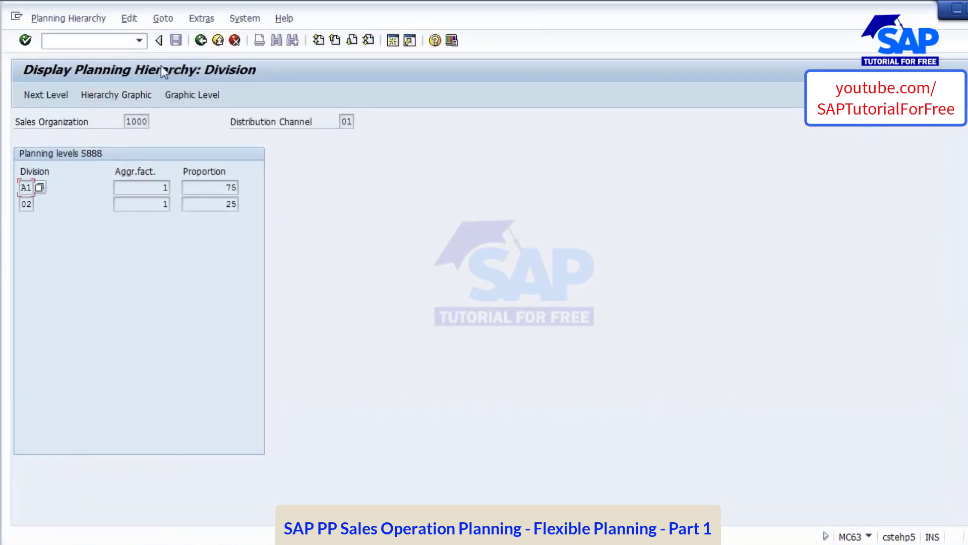